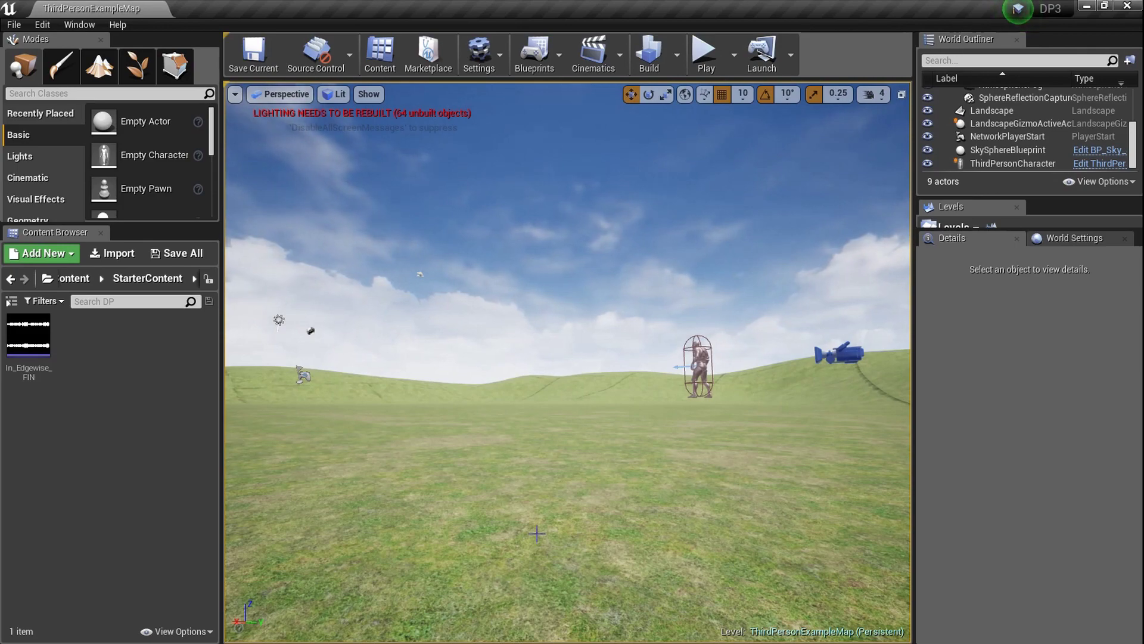
right_click_drag(568, 362, 514, 342)
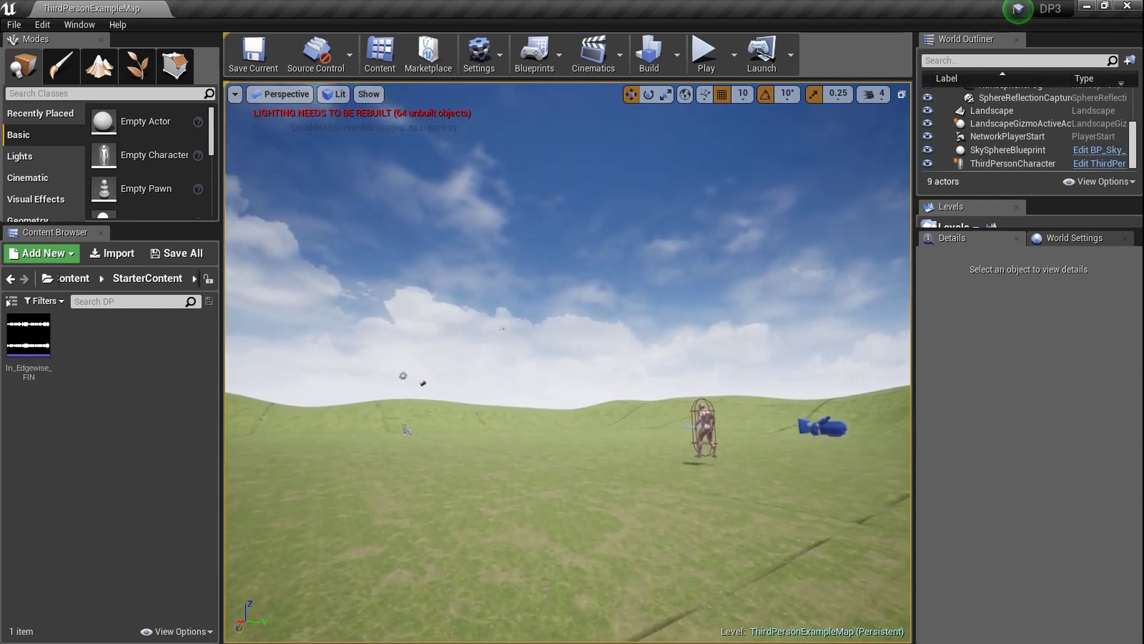
right_click_drag(514, 342, 571, 345)
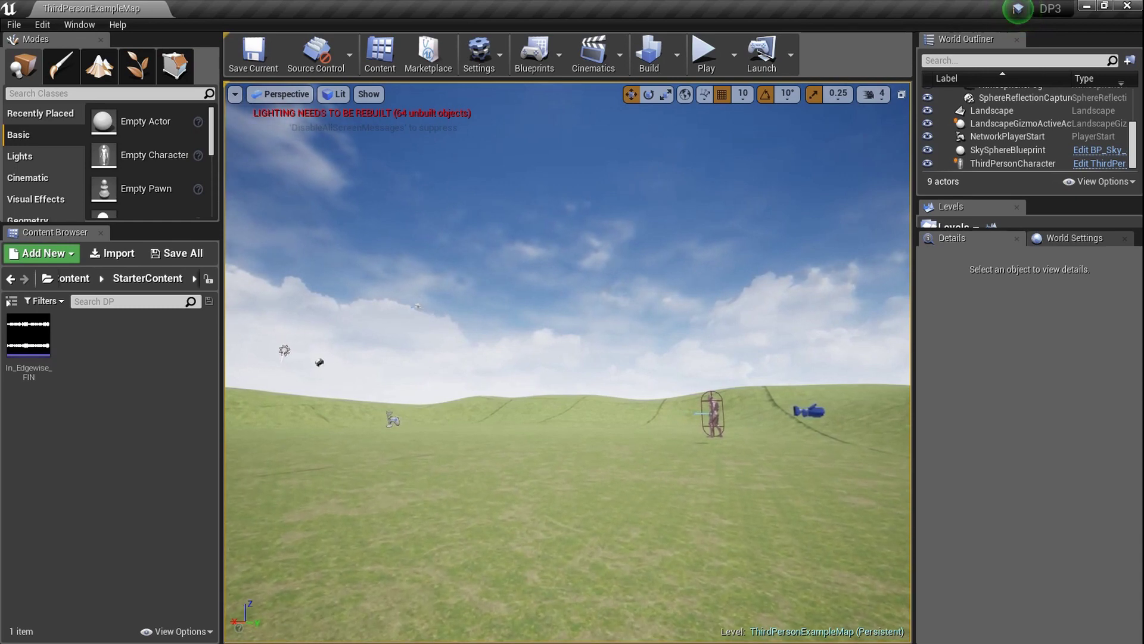
mouse_move(571, 345)
right_mouse_down()
mouse_move(522, 344)
mouse_move(557, 338)
right_mouse_up()
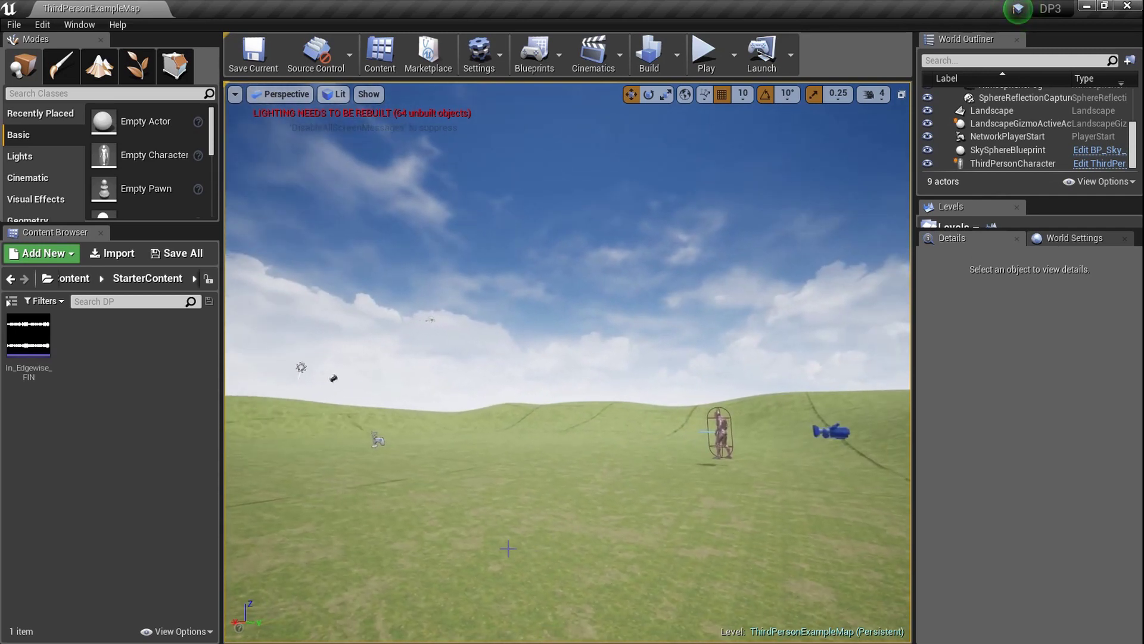
Play-test the level in a full-screen viewport, running the third-person character across the landscape, and stop the session.
key("F11")
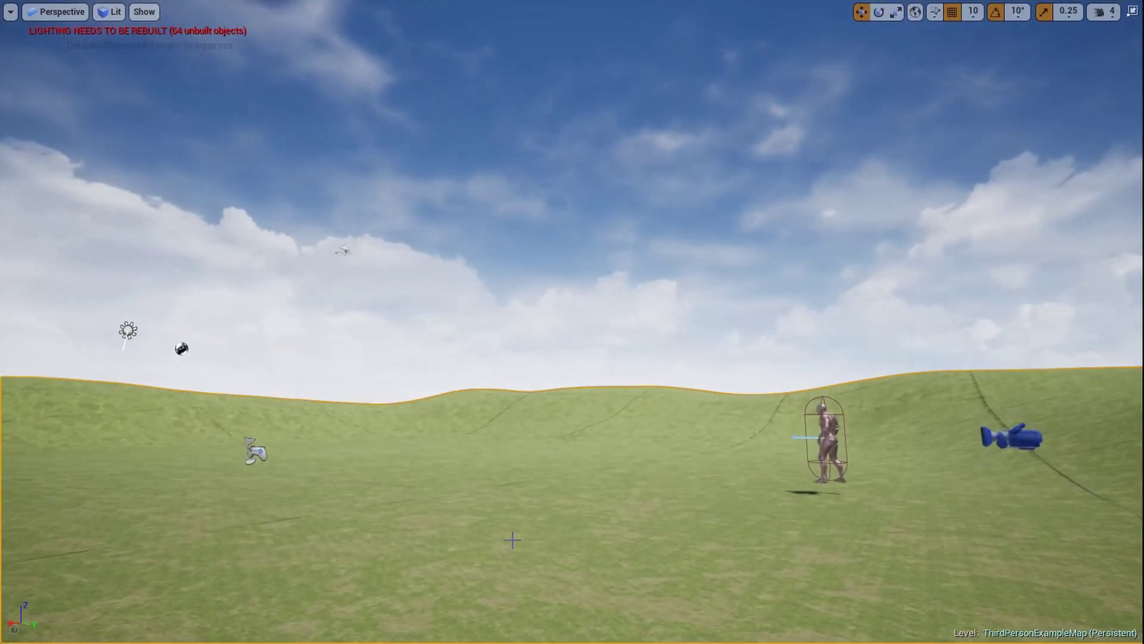
key("alt+p")
key("w")
key("a")
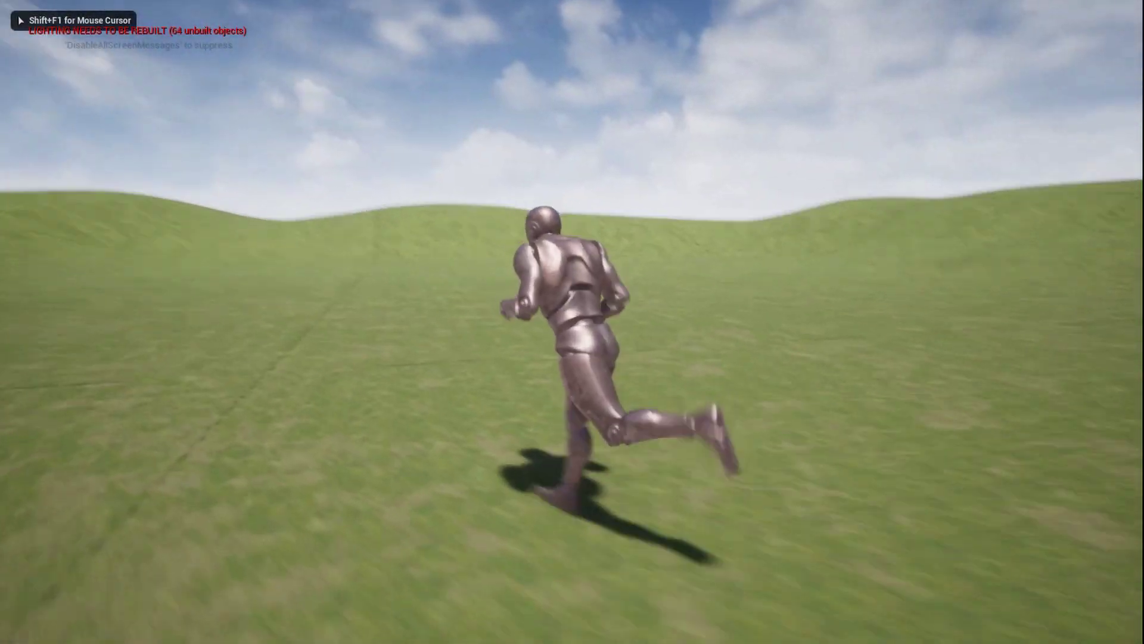
key("d")
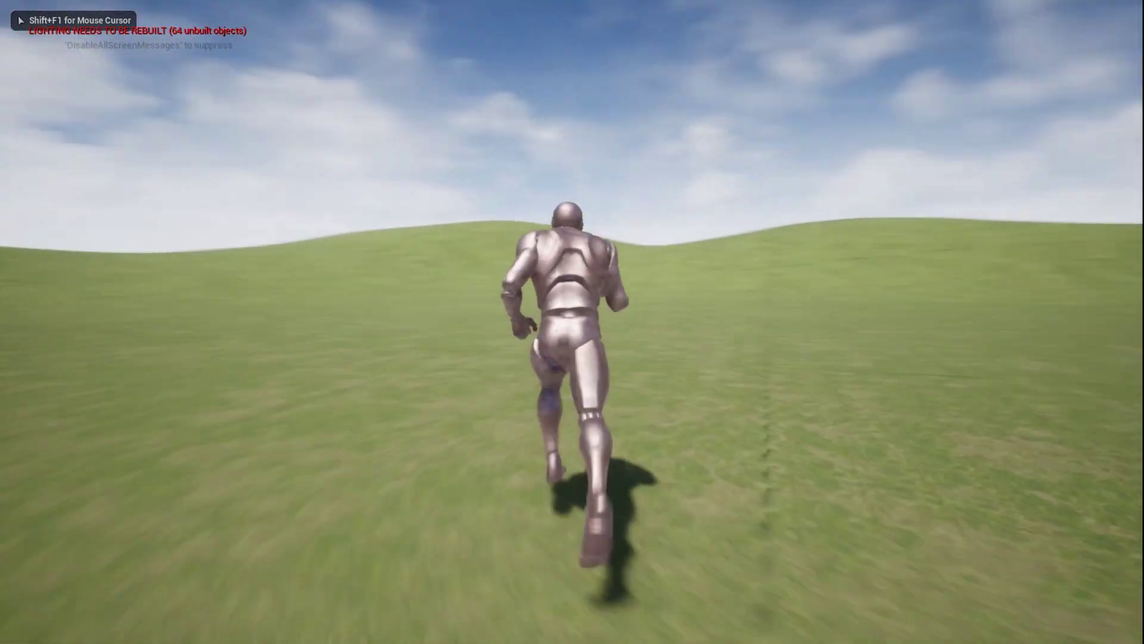
key("a")
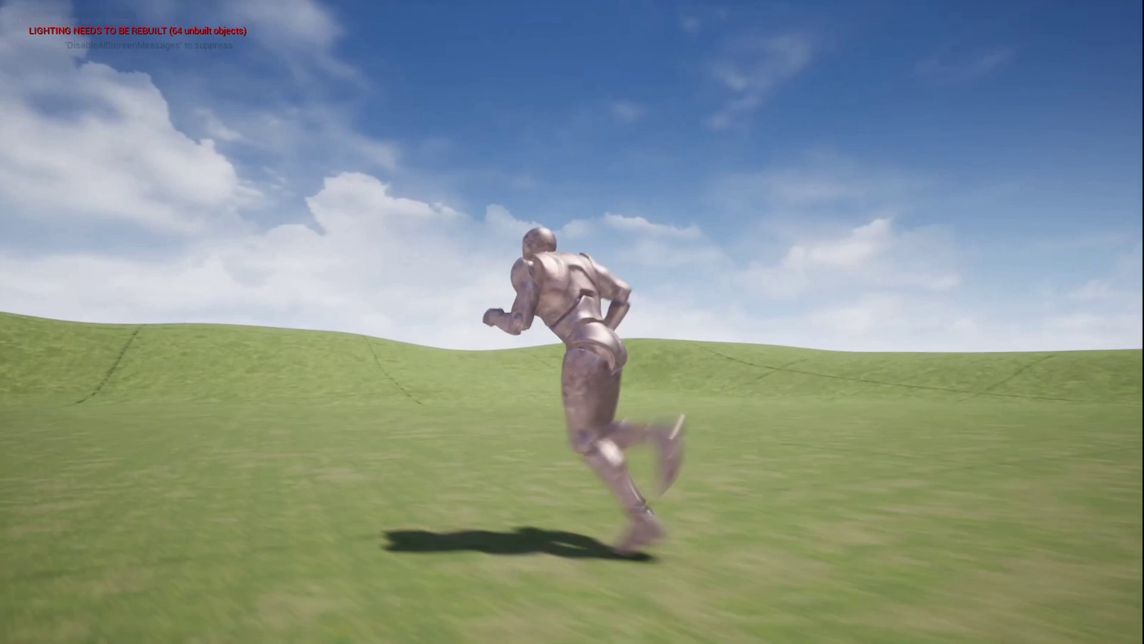
key("a")
key("a")
key("F11")
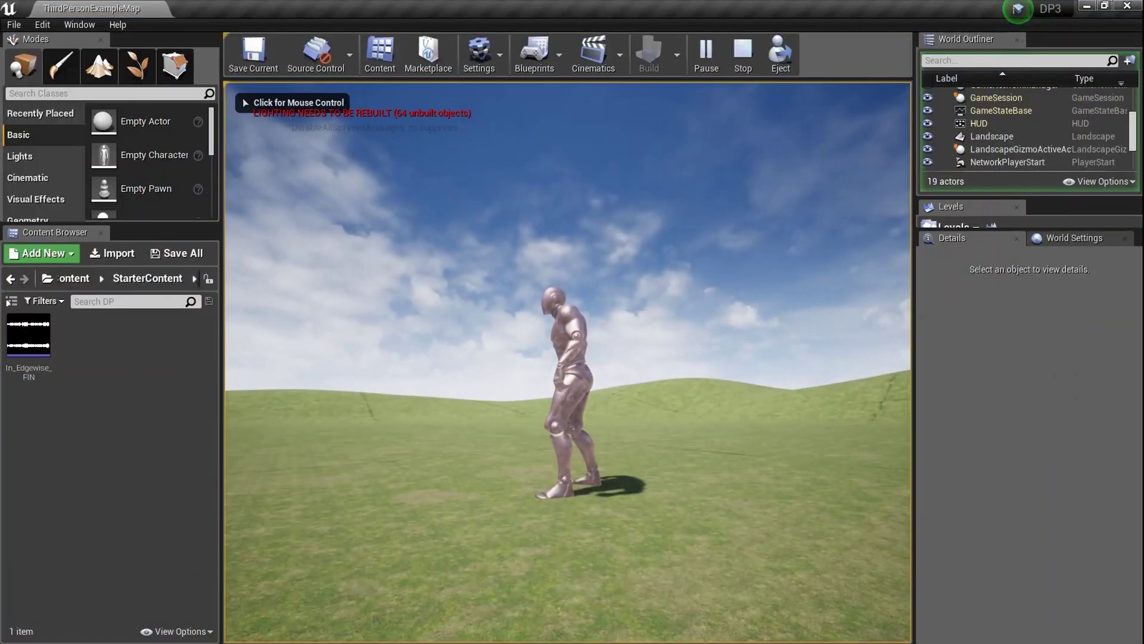
key("Escape")
mouse_move(643, 492)
right_mouse_down()
mouse_move(554, 490)
mouse_move(733, 492)
mouse_move(894, 519)
mouse_move(646, 493)
right_mouse_up()
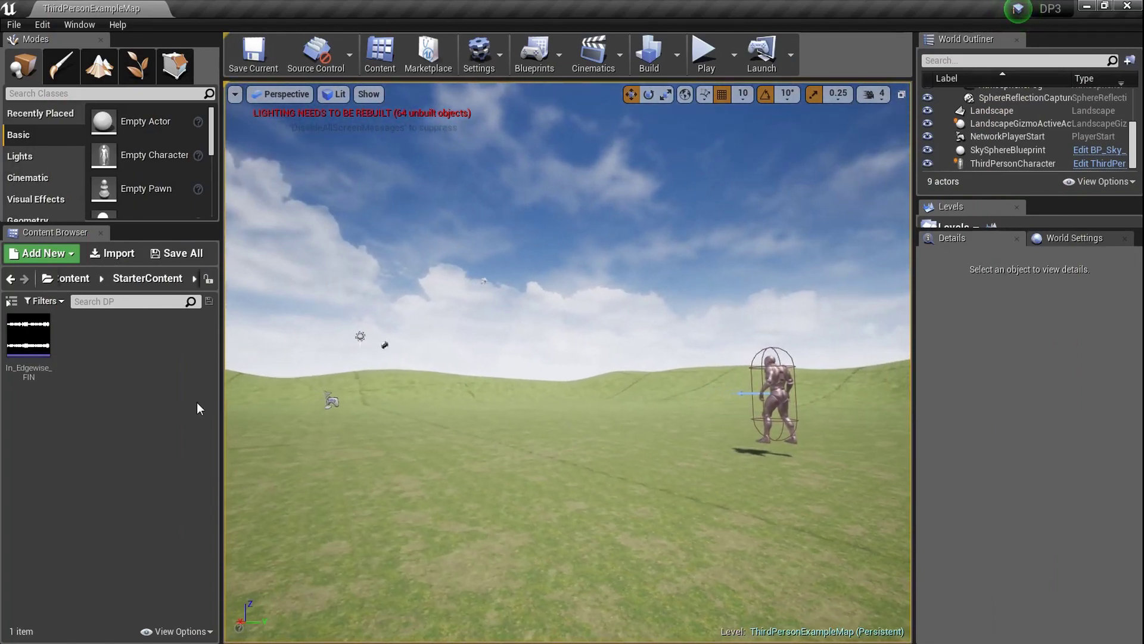
left_click(25, 342)
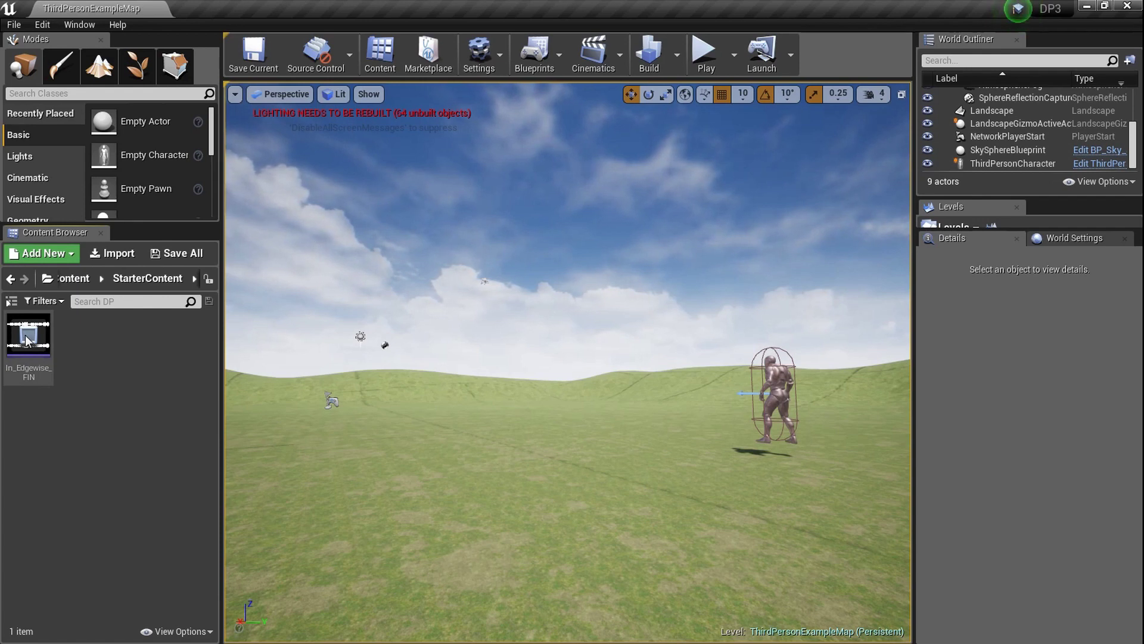
key("a")
mouse_move(590, 430)
right_mouse_down()
mouse_move(549, 425)
mouse_move(597, 438)
right_mouse_up()
key("d")
right_click_drag(495, 427, 496, 426)
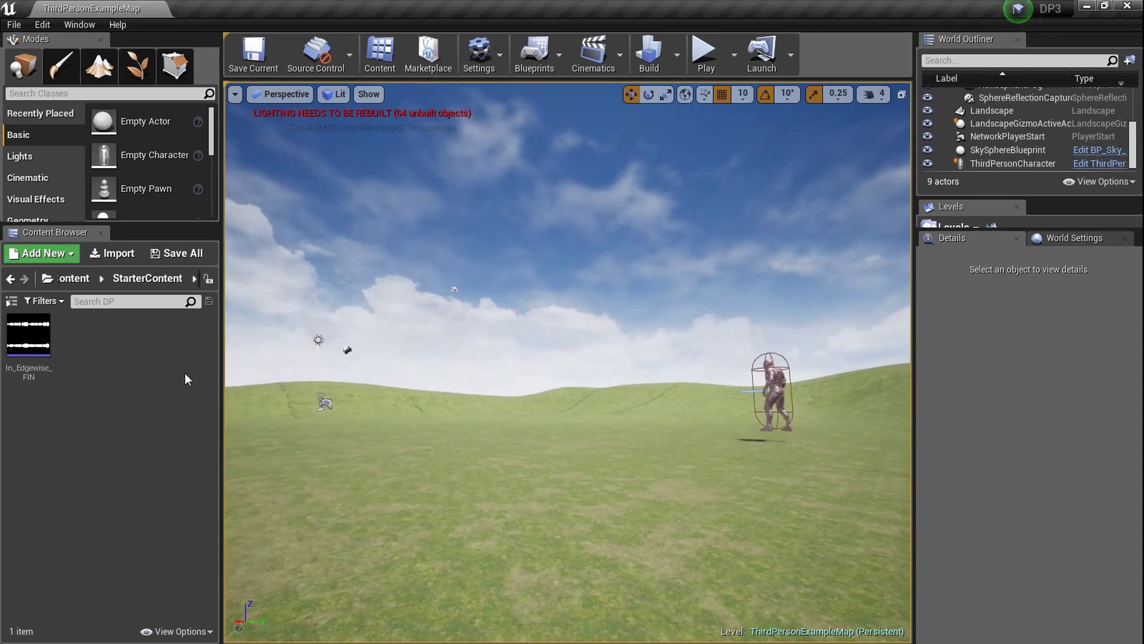
Create a Blueprint Class with Actor as its parent in the DP folder and name it Ball.
right_click(117, 349)
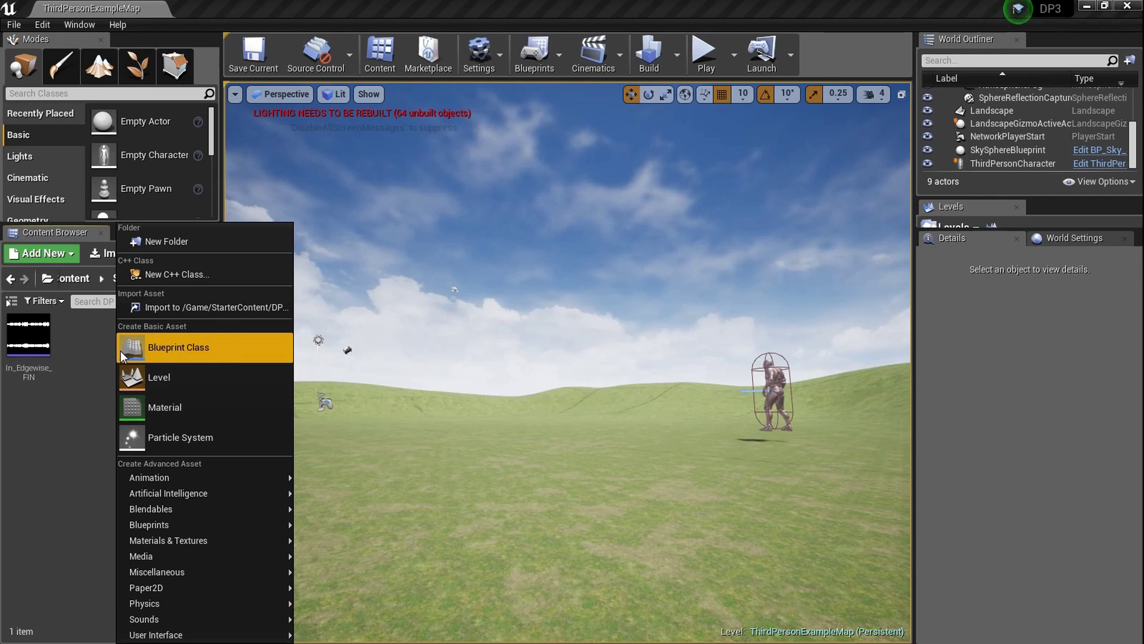
left_click(200, 344)
left_click(455, 198)
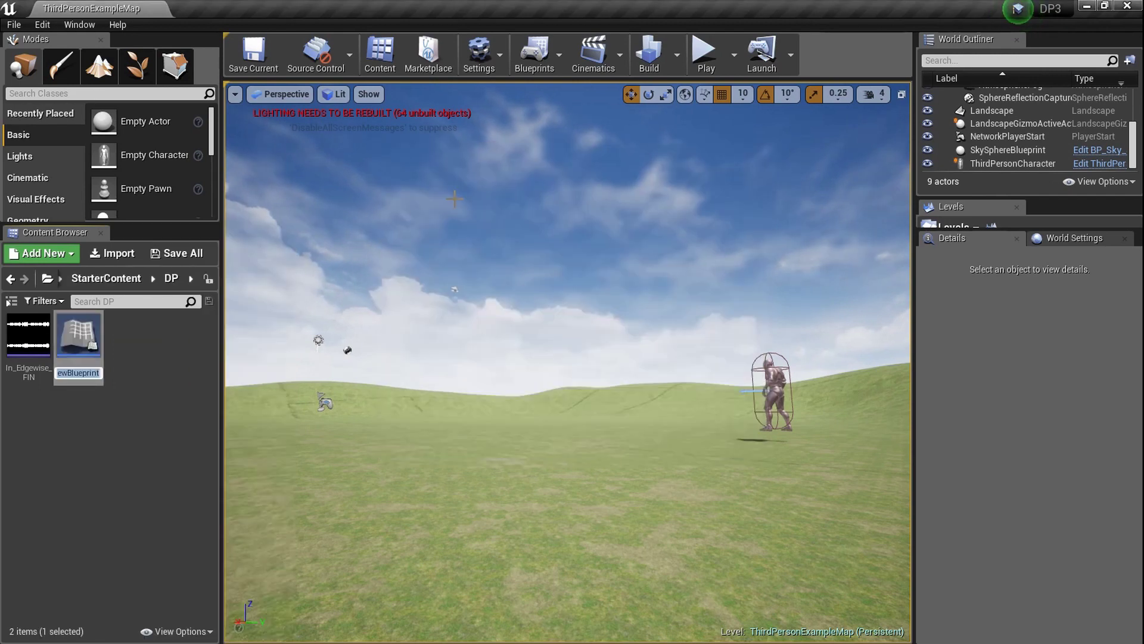
type("Ba")
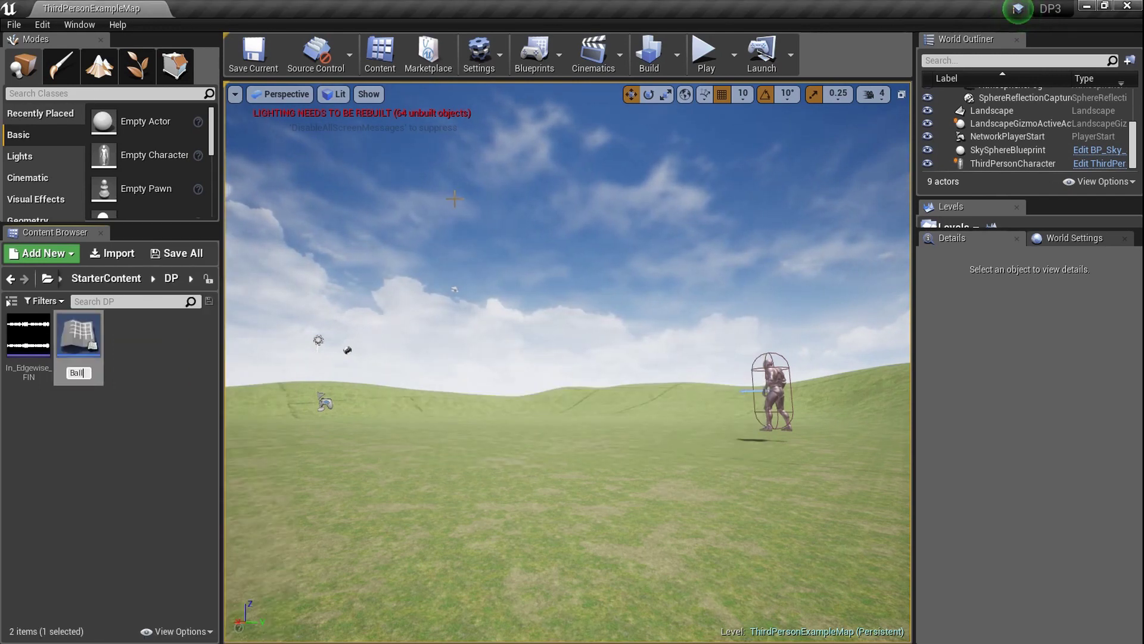
type("ll")
key("Return")
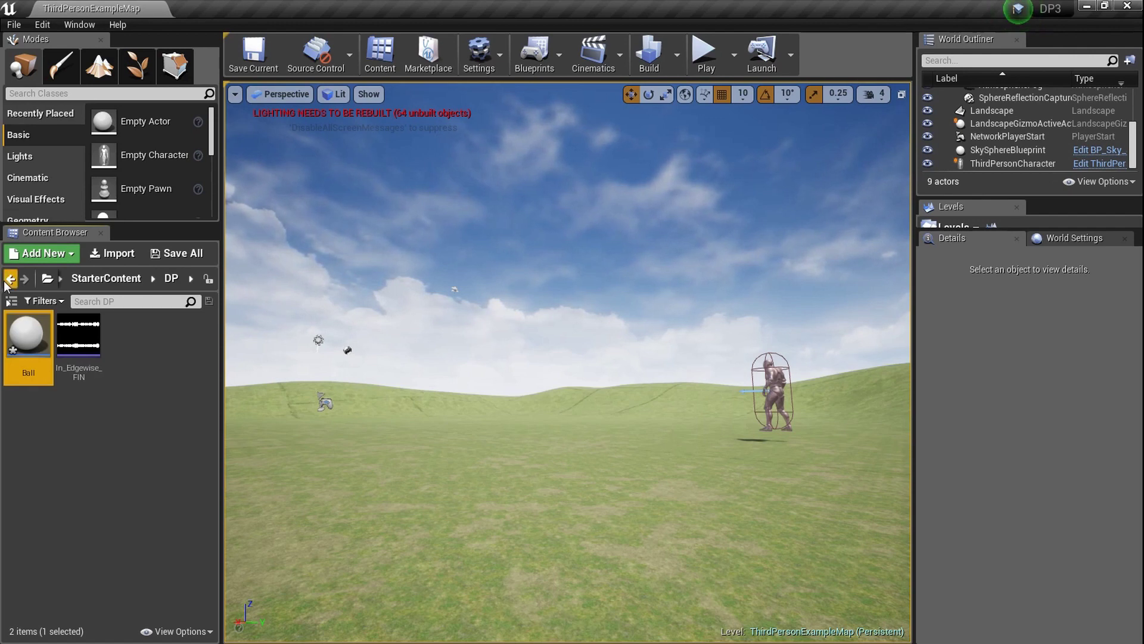
Open the Ball blueprint and add a Static Mesh component named Ball.
double_click(29, 336)
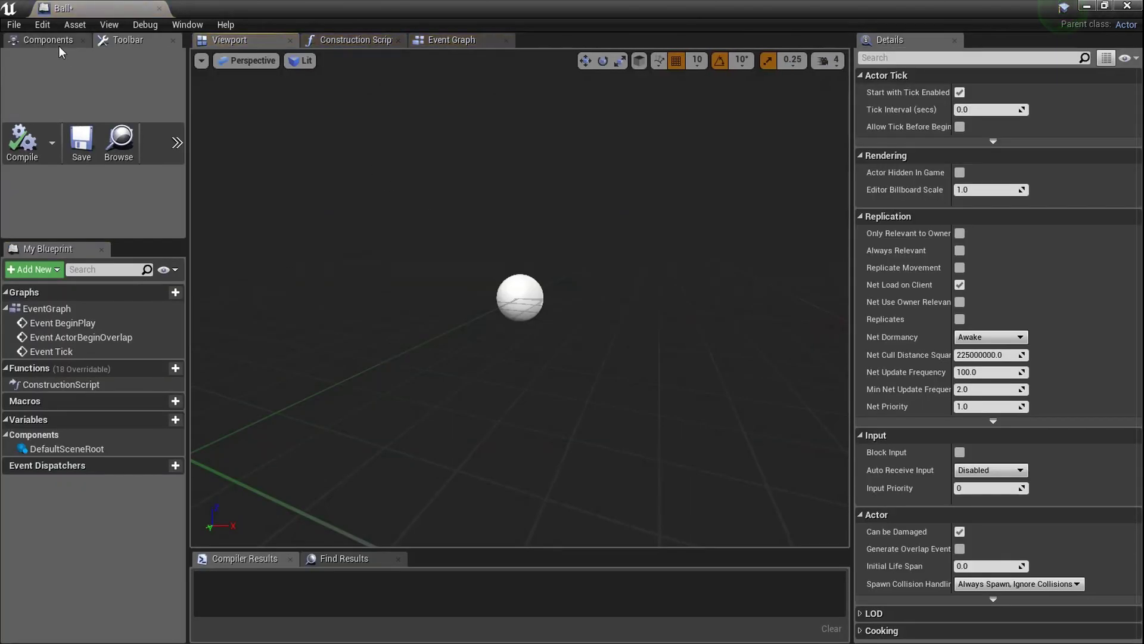
left_click(60, 57)
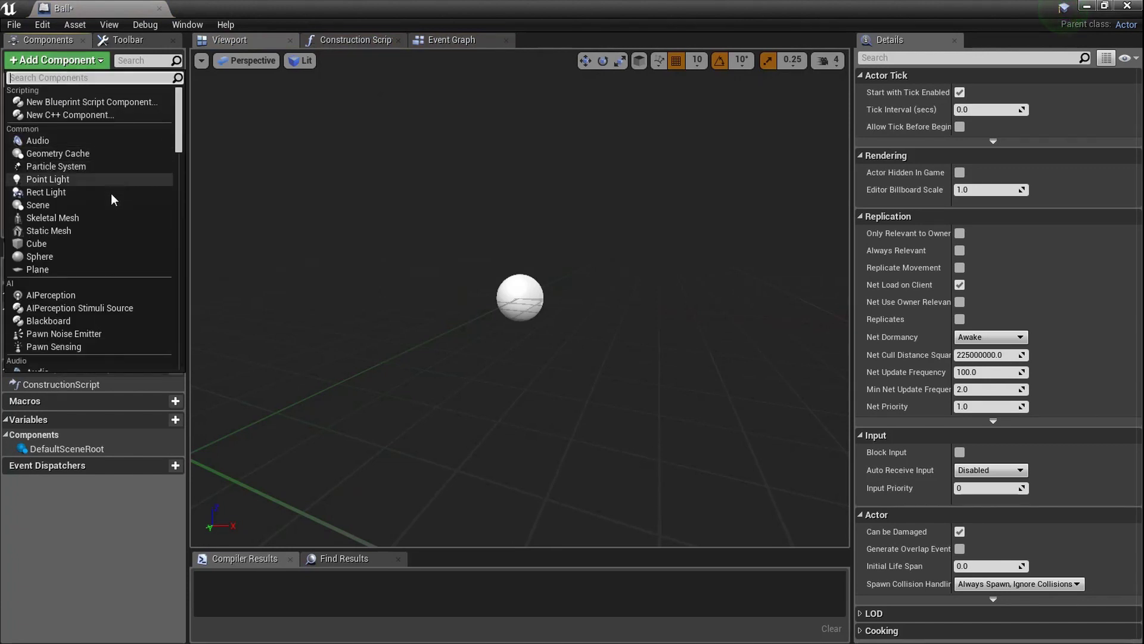
left_click(123, 231)
type("Bal")
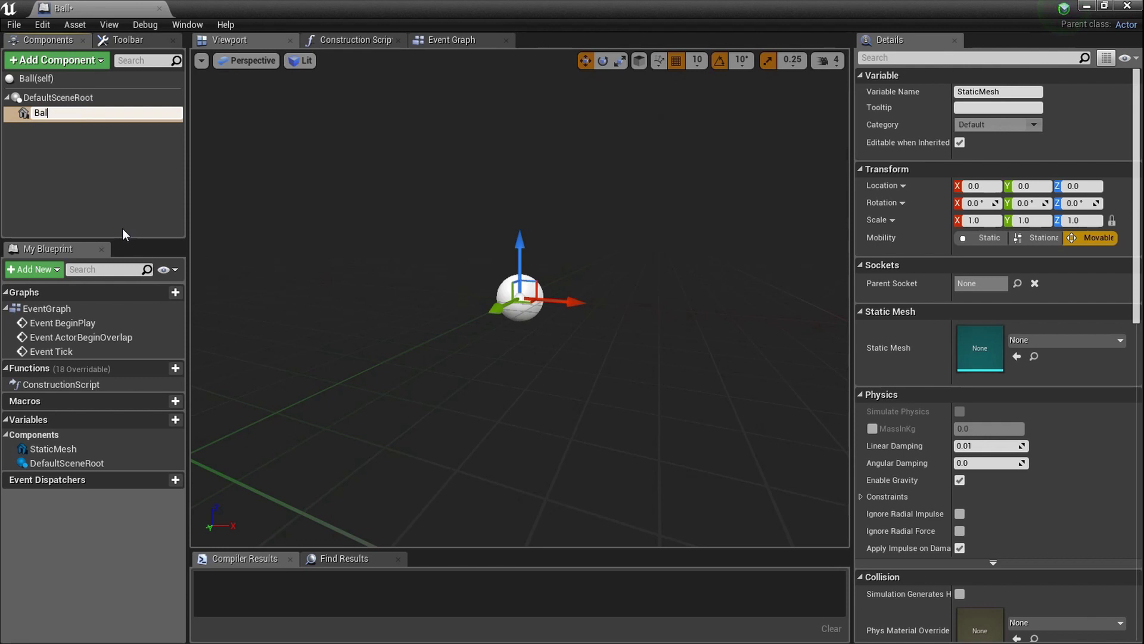
type("l")
key("Return")
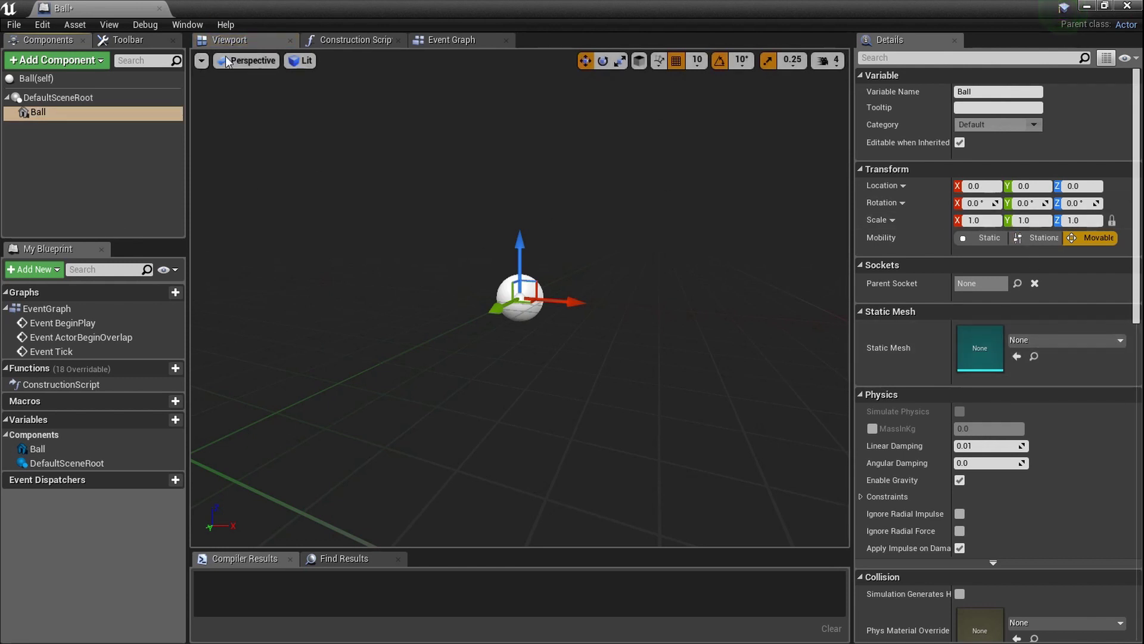
Assign the Shape_Sphere mesh to the Ball component.
left_click(1117, 341)
type("sh")
type("pe")
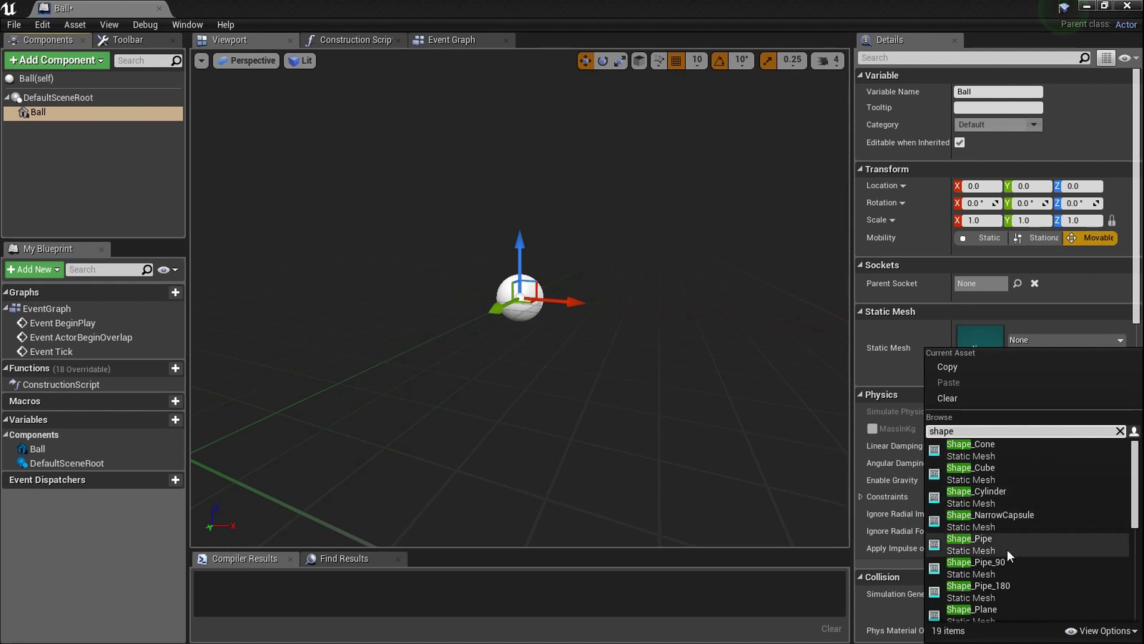
scroll(1073, 548, "down", 3)
left_click(1076, 596)
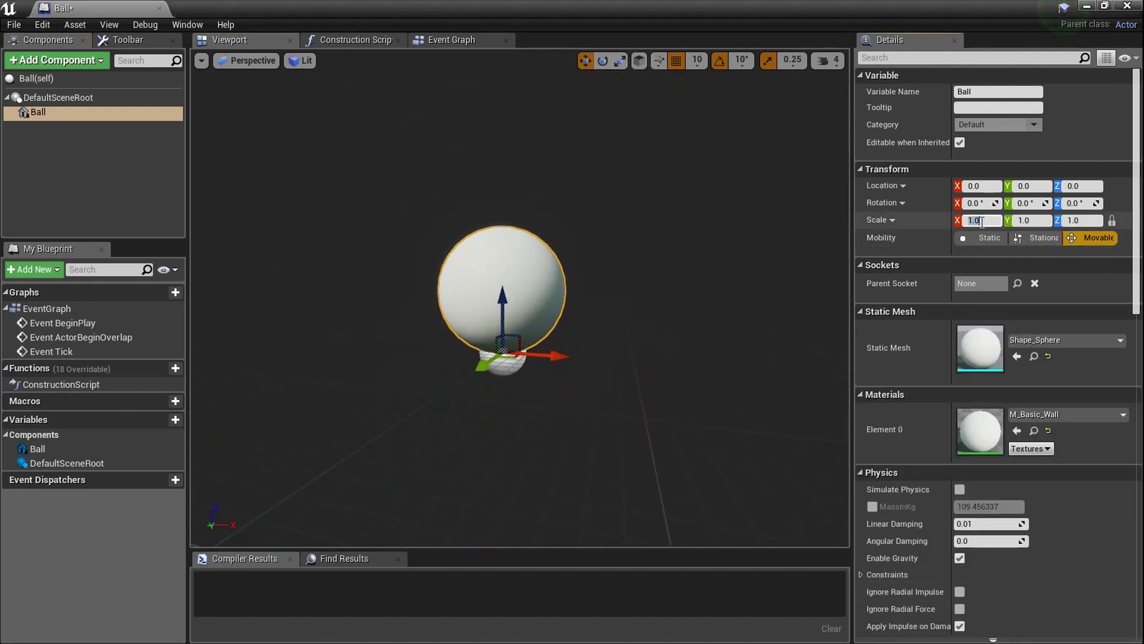
Scale the Ball component uniformly to 2.0 and lower it to a Z location of -60.
type("2")
key("Return")
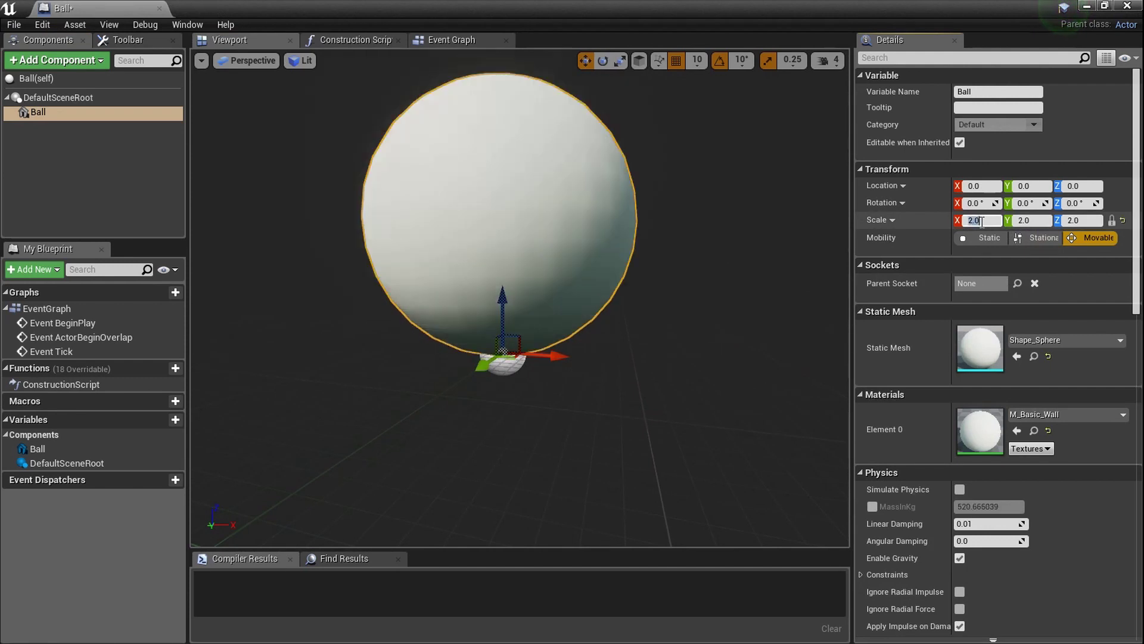
left_click_drag(504, 302, 530, 373)
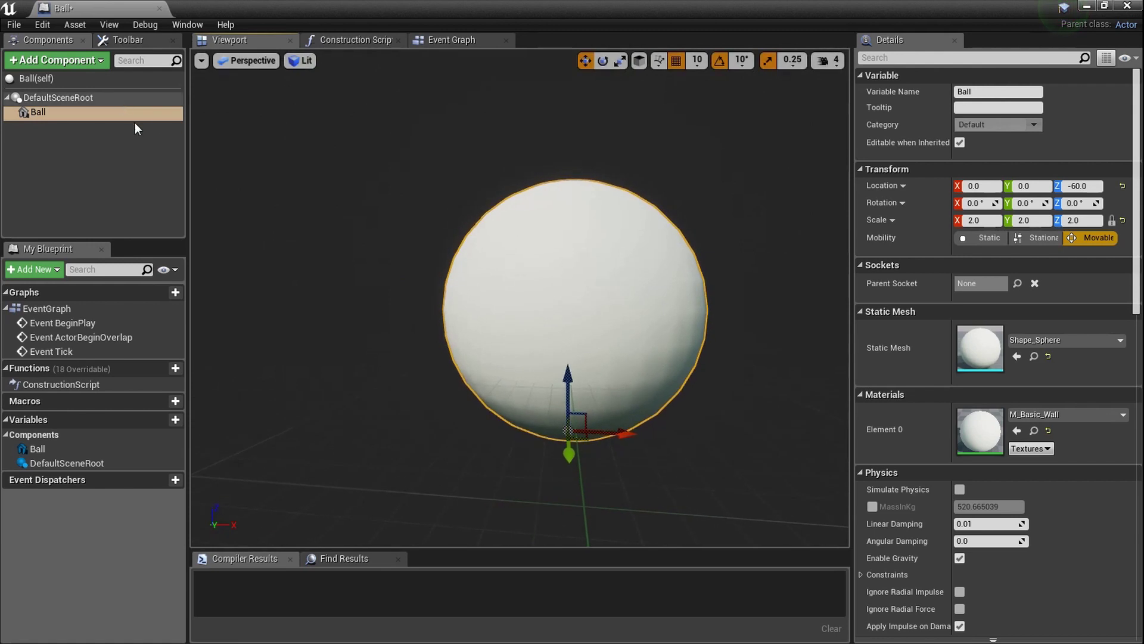
Compile the Ball blueprint and dock its editor beside the ThirdPersonExampleMap level.
left_click(139, 35)
left_click(30, 141)
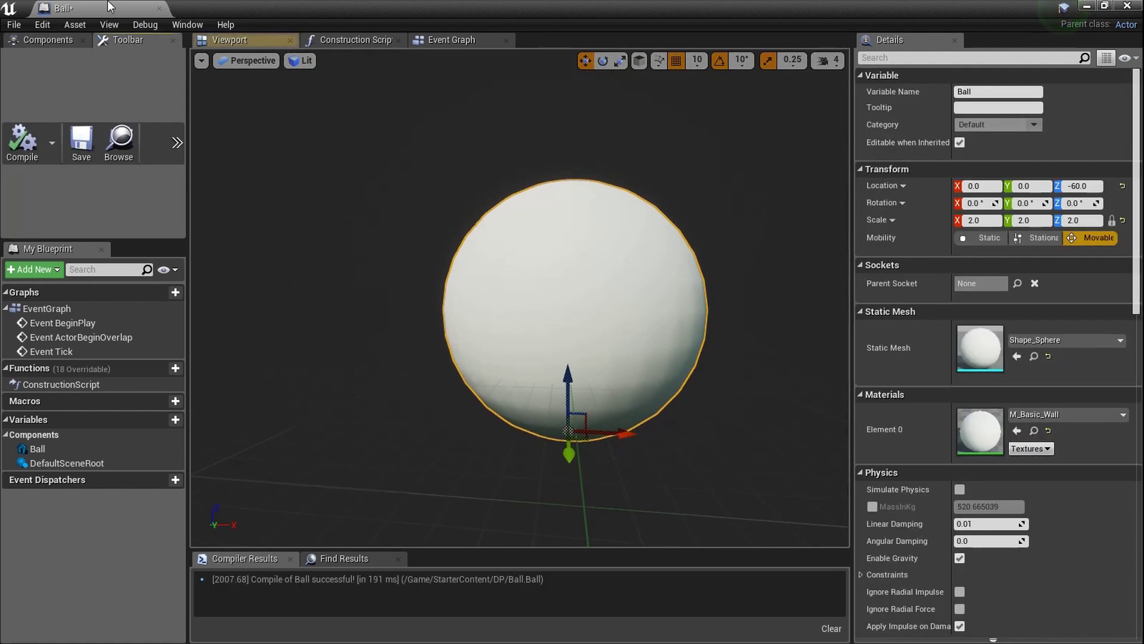
left_click_drag(110, 3, 322, 4)
Place a Ball actor in the ThirdPersonExampleMap landscape, raise it above the ground and shift it slightly along X.
left_click(140, 9)
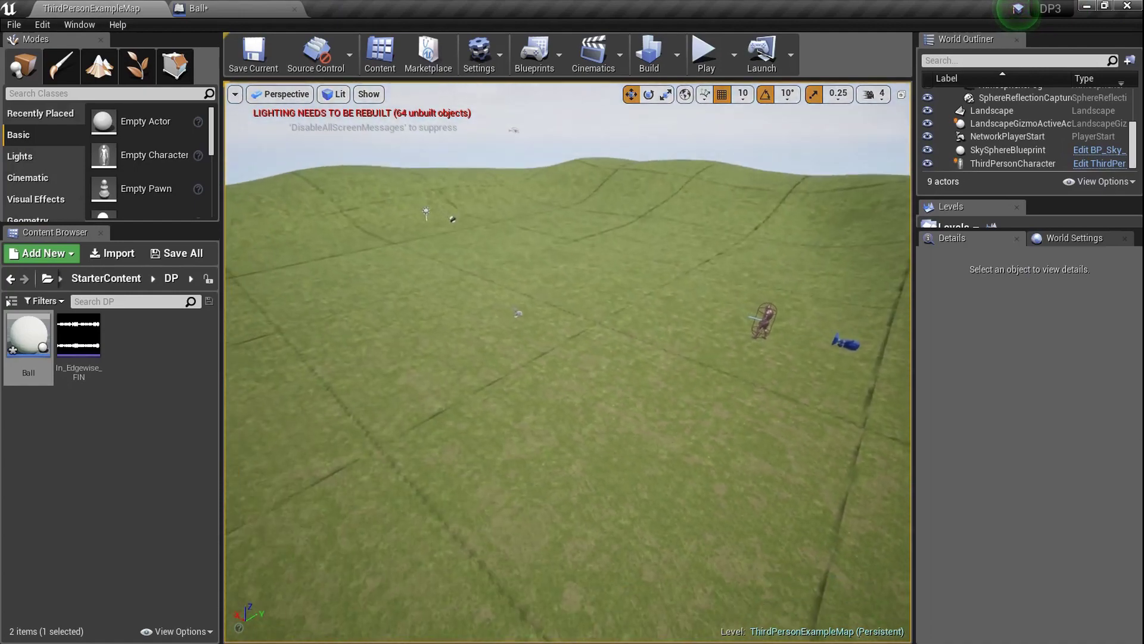
right_click_drag(568, 361, 501, 367)
left_click_drag(28, 335, 334, 355)
mouse_move(453, 316)
right_mouse_down()
mouse_move(448, 262)
mouse_move(405, 265)
mouse_move(453, 317)
right_mouse_up()
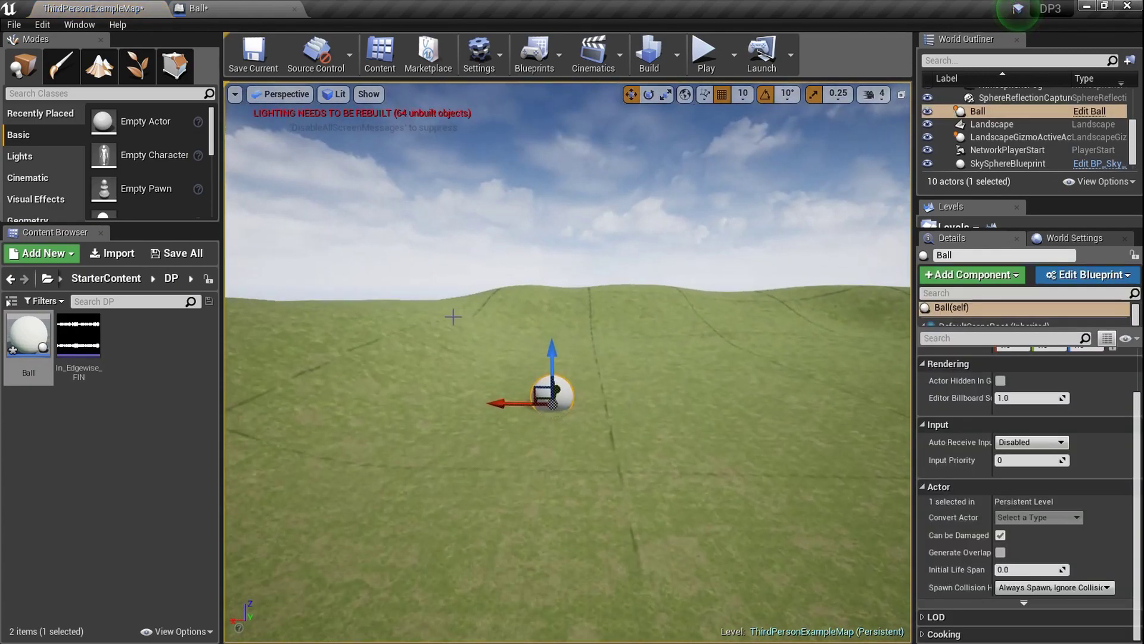
left_click(543, 361)
left_click(540, 392)
left_click_drag(549, 346, 547, 322)
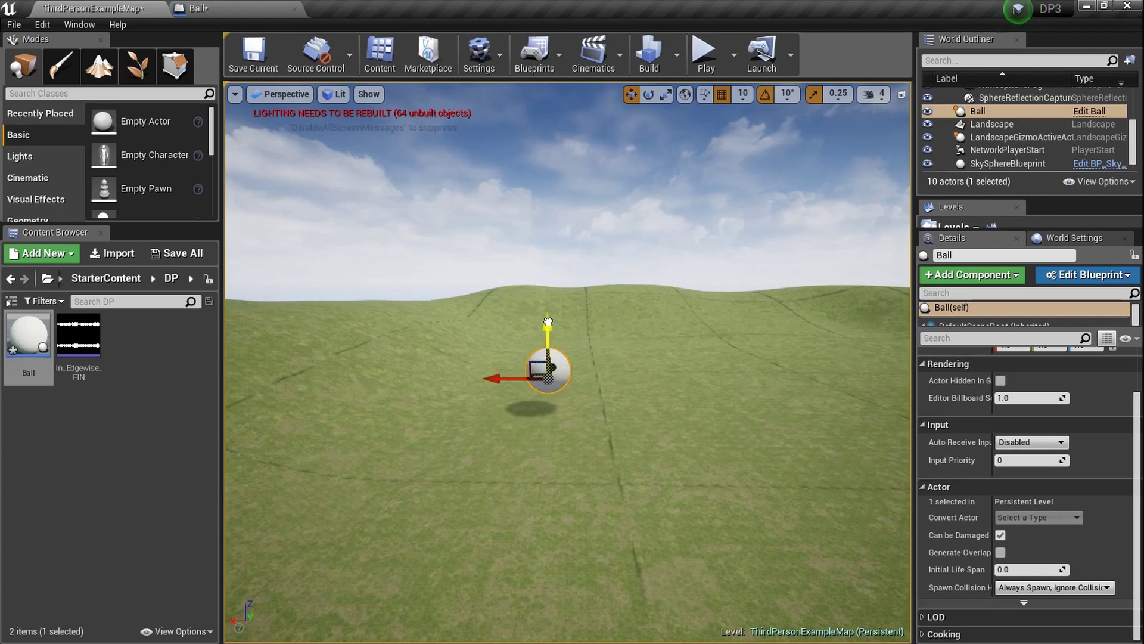
left_click_drag(497, 378, 517, 378)
mouse_move(518, 377)
right_mouse_down()
mouse_move(661, 376)
mouse_move(519, 376)
right_mouse_up()
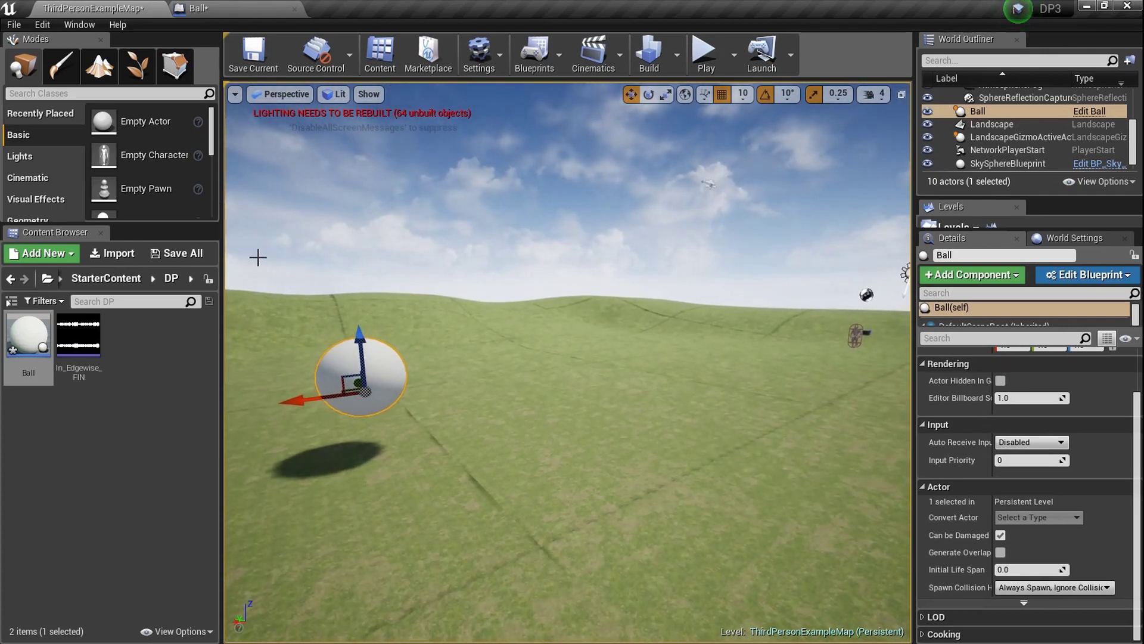
Delete the three default event nodes from the Ball blueprint's Event Graph.
left_click(215, 8)
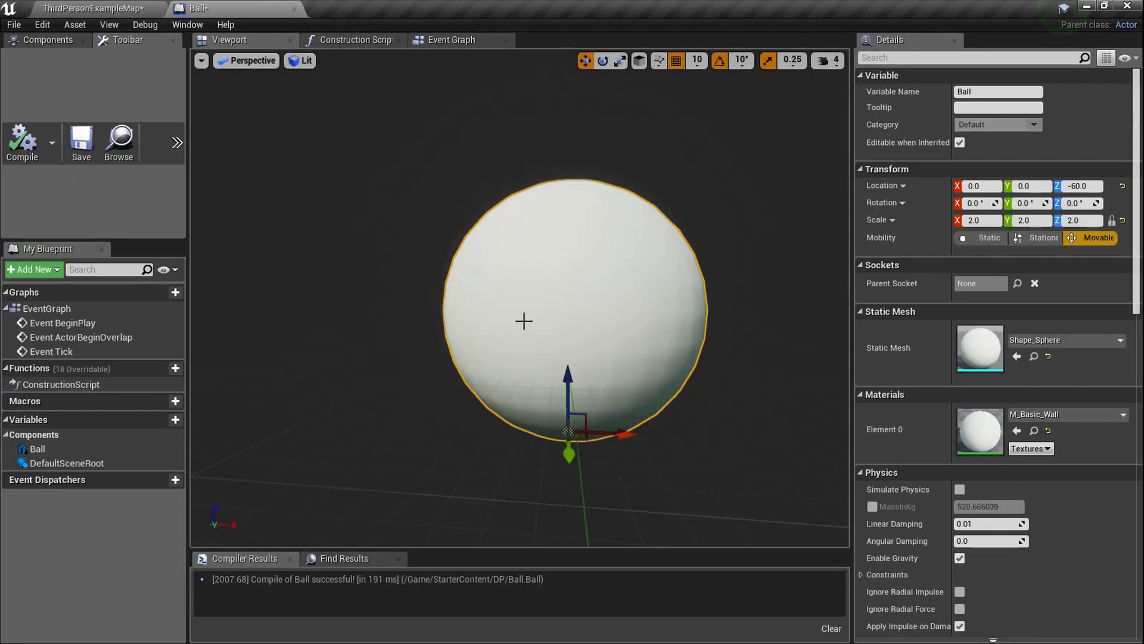
left_click(468, 40)
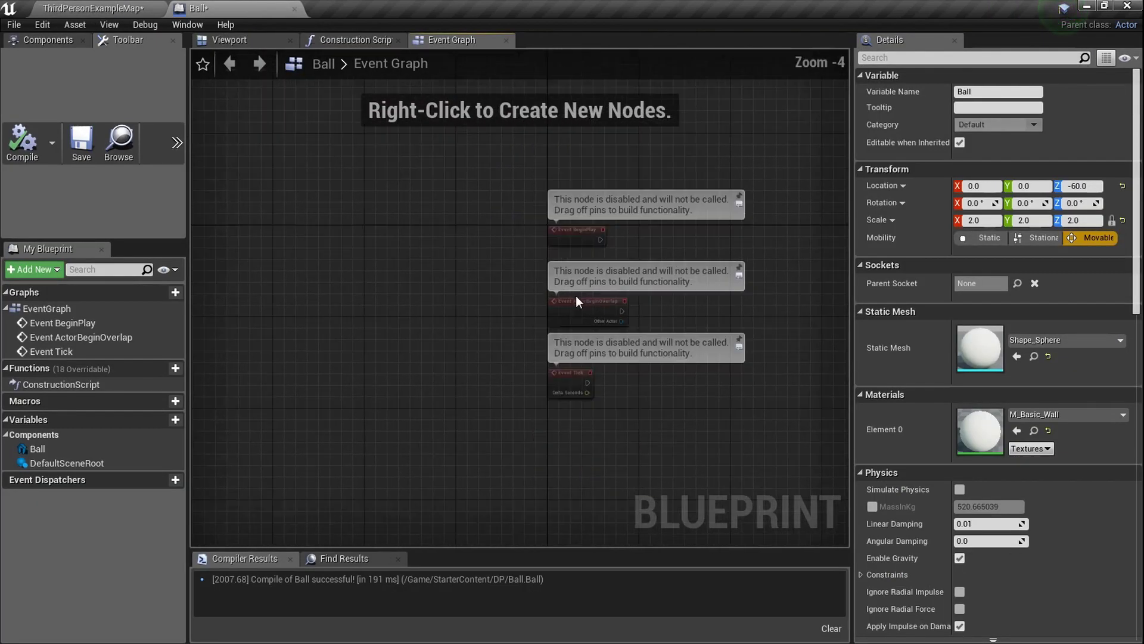
left_click_drag(744, 426, 537, 222)
key("Delete")
right_click_drag(554, 273, 468, 312)
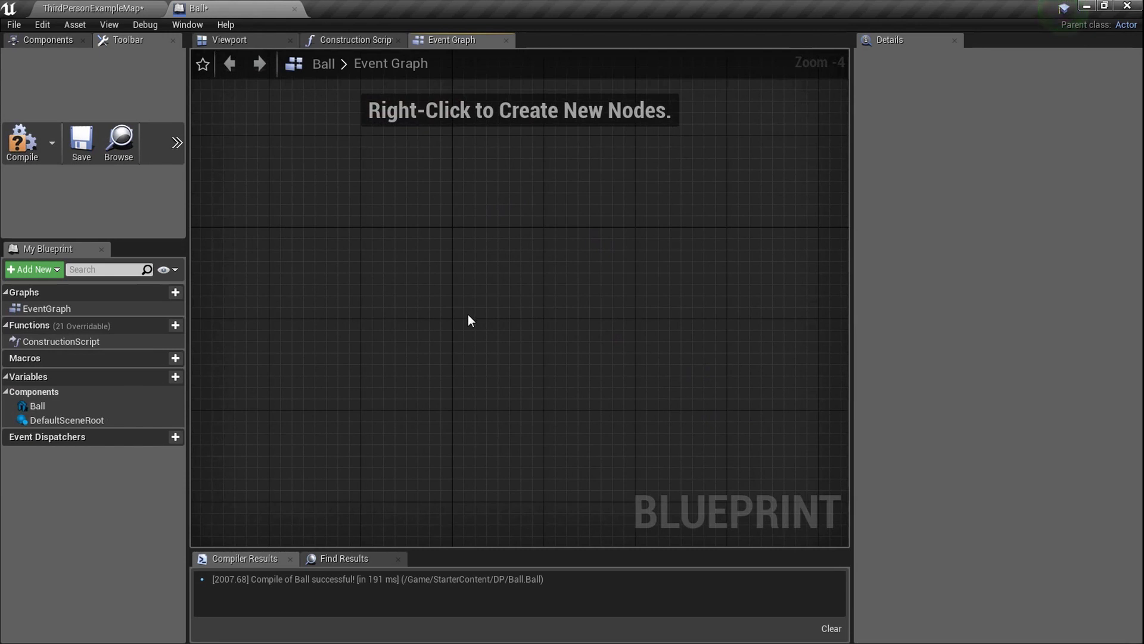
Add an Event Tick node to the Ball's empty Event Graph.
right_click(477, 348)
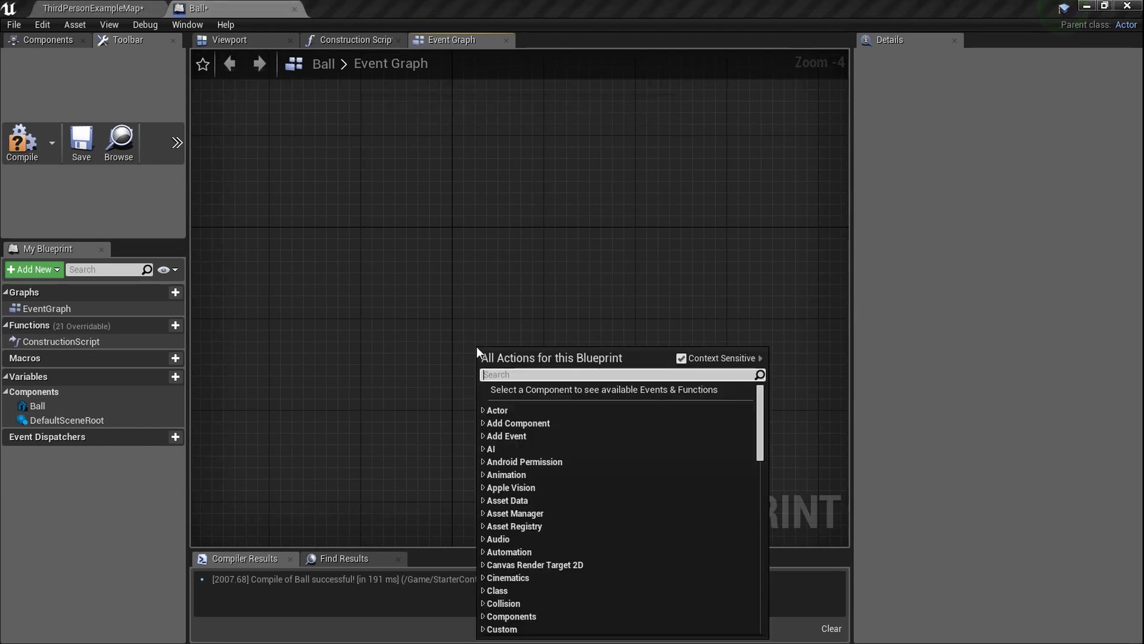
type("eventti")
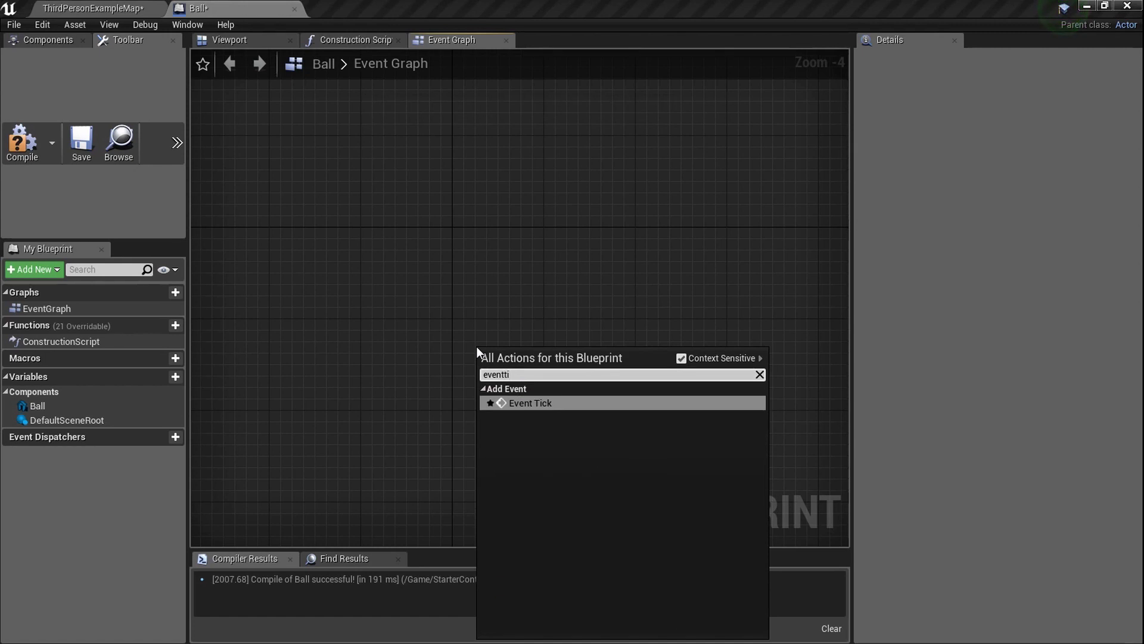
key("Return")
scroll(477, 345, "up", 4)
right_click_drag(477, 346, 325, 315)
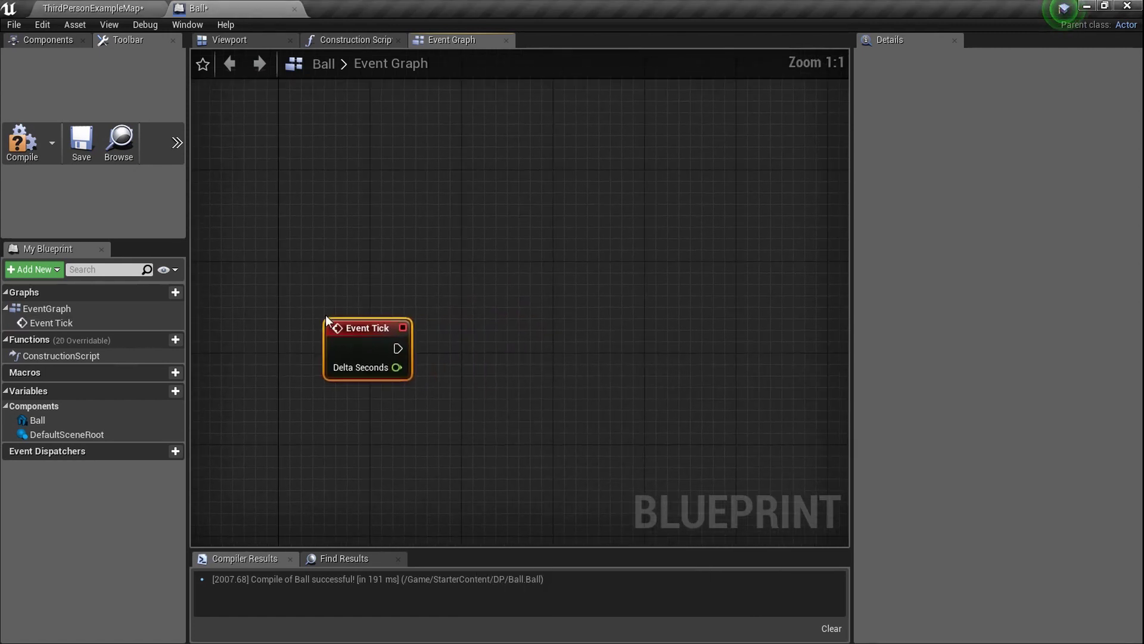
Add a SetActorLocation node beside Event Tick in the Ball's Event Graph.
right_click(586, 329)
type("setactor")
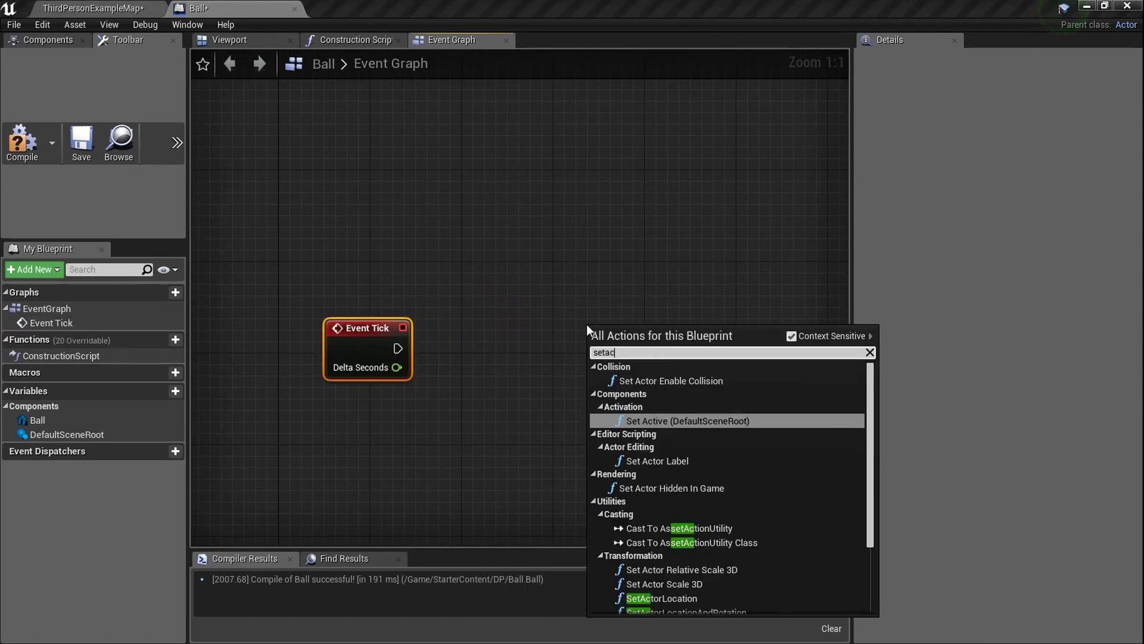
key("Up")
key("Up")
key("Up")
key("Up")
key("Up")
key("Up")
key("Up")
key("Up")
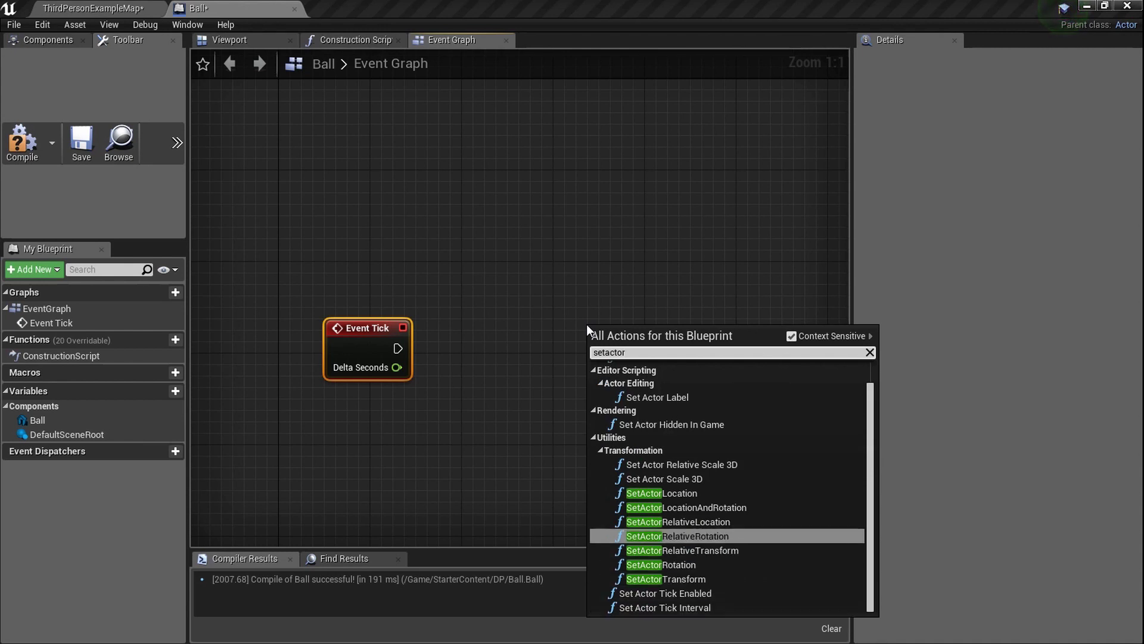
key("Return")
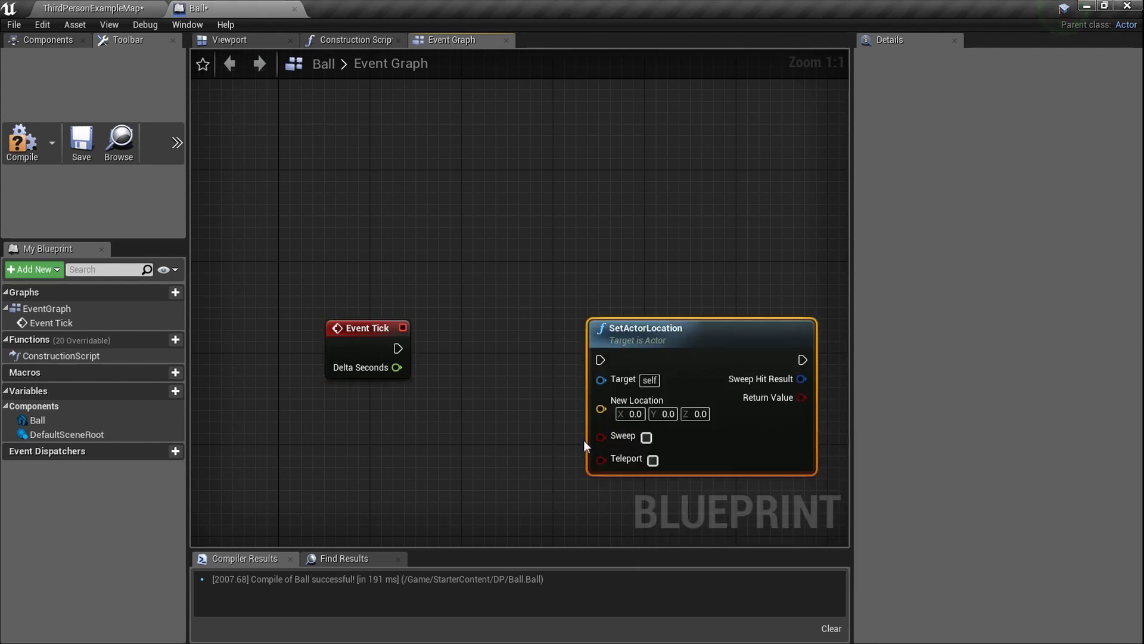
Reposition the SetActorLocation and Event Tick nodes and wire Event Tick's execution output into SetActorLocation.
left_click_drag(601, 409, 479, 429)
left_click(446, 402)
left_click_drag(683, 351, 729, 249)
left_click_drag(353, 346, 573, 266)
left_click_drag(649, 261, 649, 261)
Add a GetActorLocation node in the empty space below Event Tick.
right_click_drag(425, 364, 600, 301)
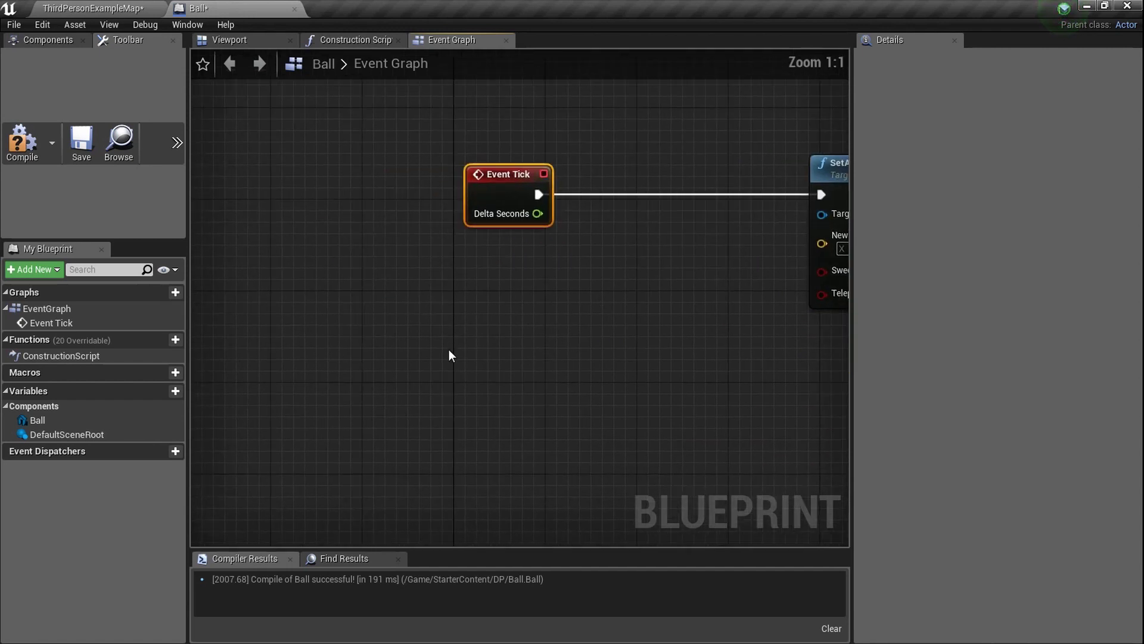
right_click(413, 377)
type("get")
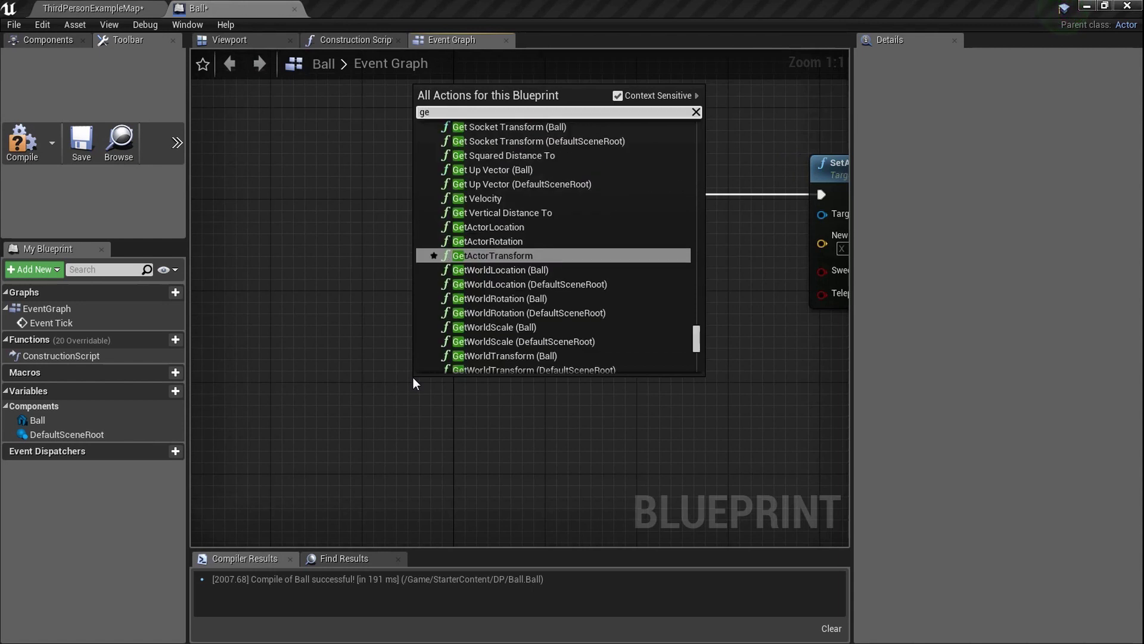
key("BackSpace")
key("BackSpace")
key("BackSpace")
type("getact")
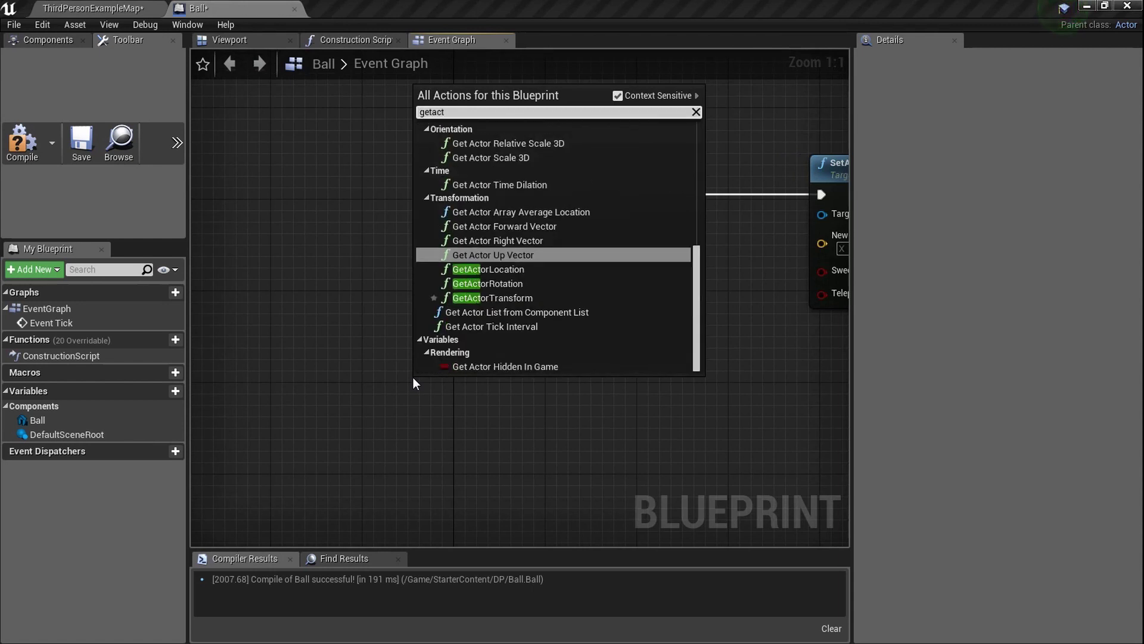
key("Down")
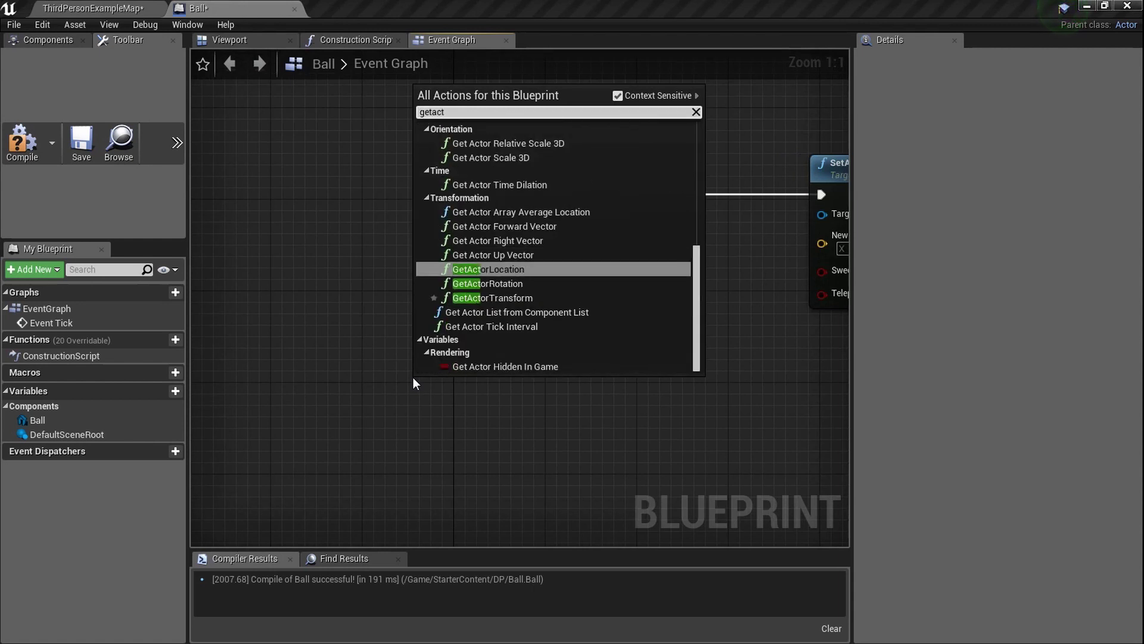
key("Return")
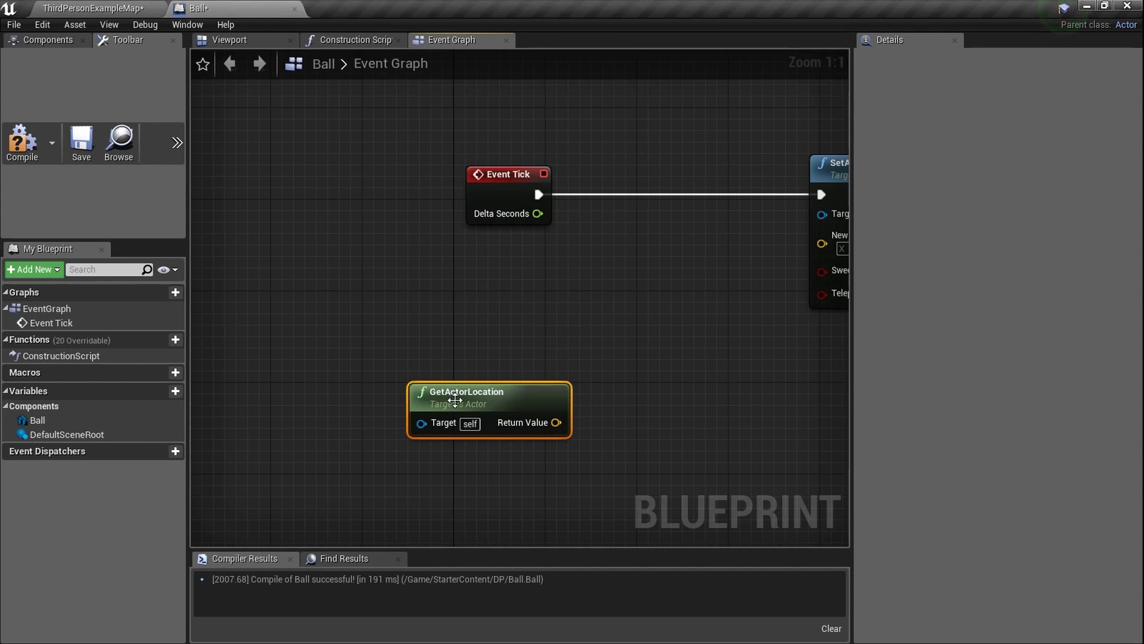
Duplicate the GetActorLocation node and place the copy directly beneath the original.
key("ctrl+c")
key("ctrl+v")
right_click_drag(406, 474, 412, 442)
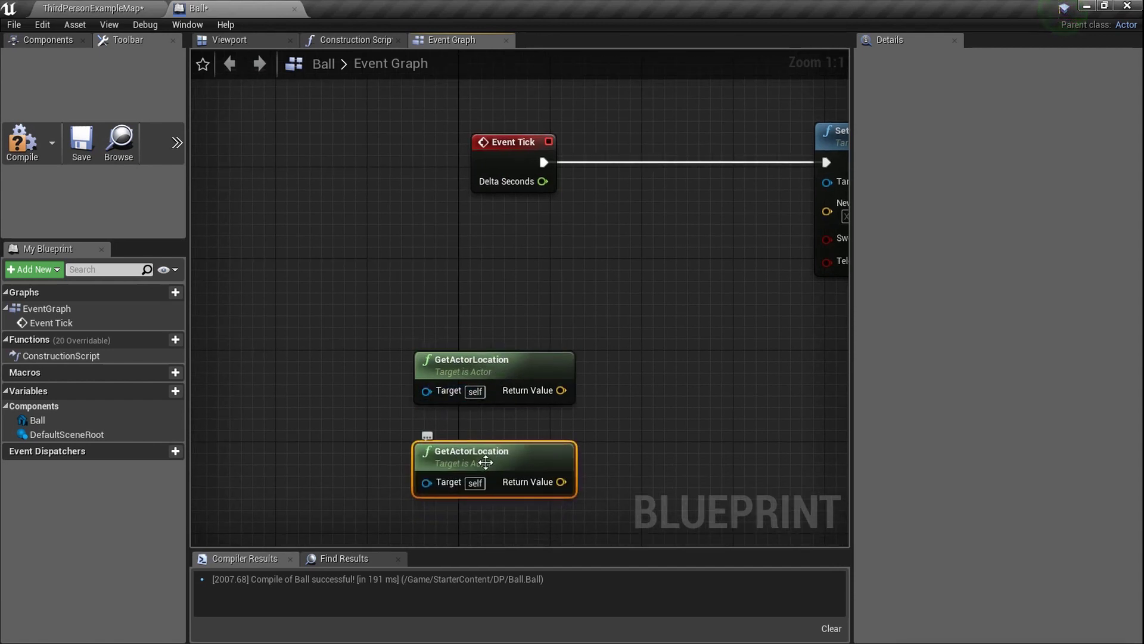
scroll(465, 470, "up", 7)
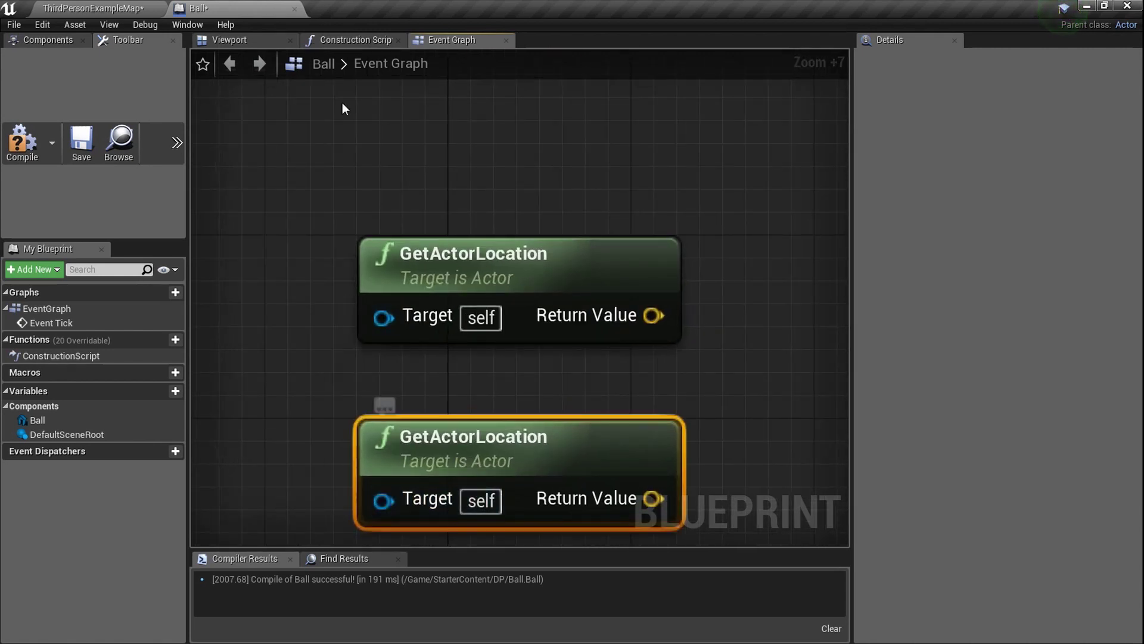
left_click(109, 7)
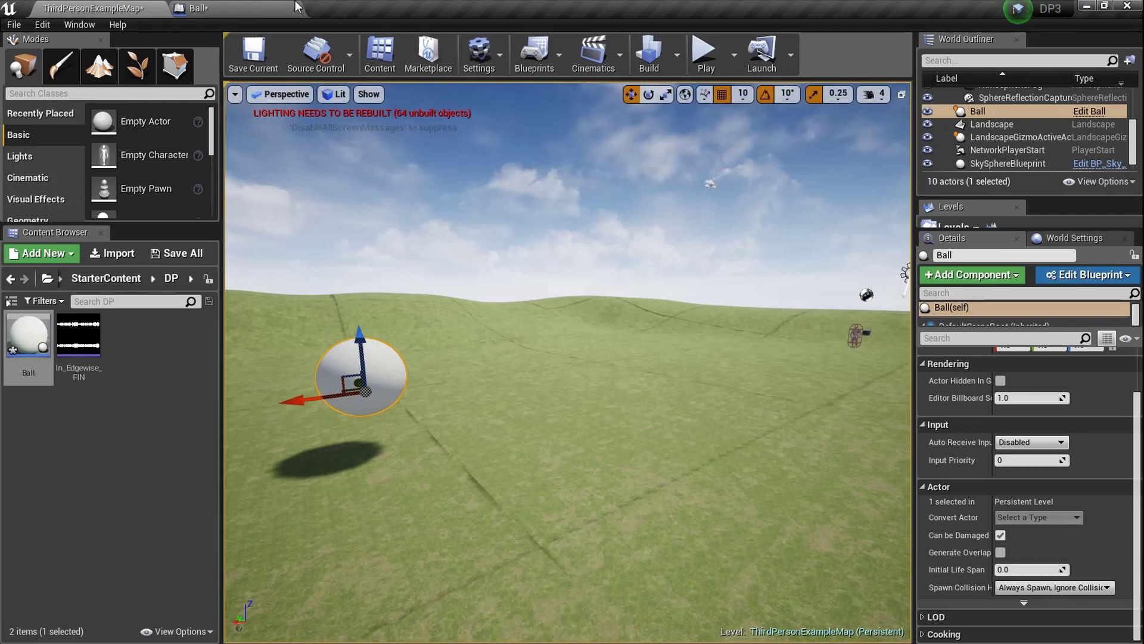
left_click(256, 8)
Add a Get Player Character node near the GetActorLocation nodes.
scroll(480, 468, "down", 1)
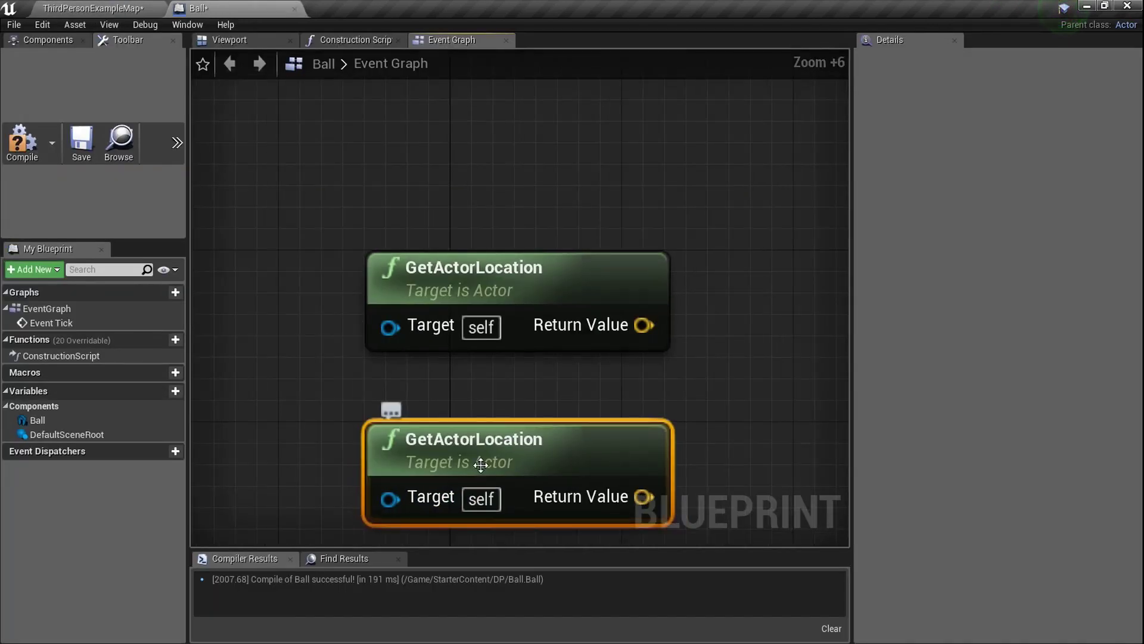
scroll(480, 464, "down", 1)
right_click_drag(447, 341, 686, 340)
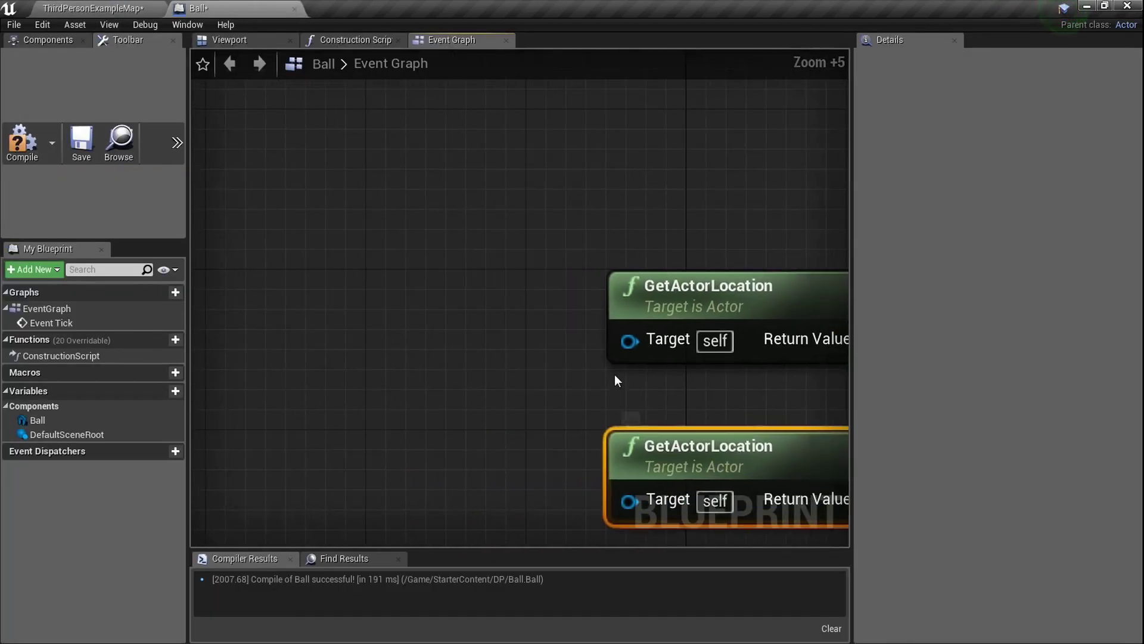
right_click(443, 341)
type("getplayerc")
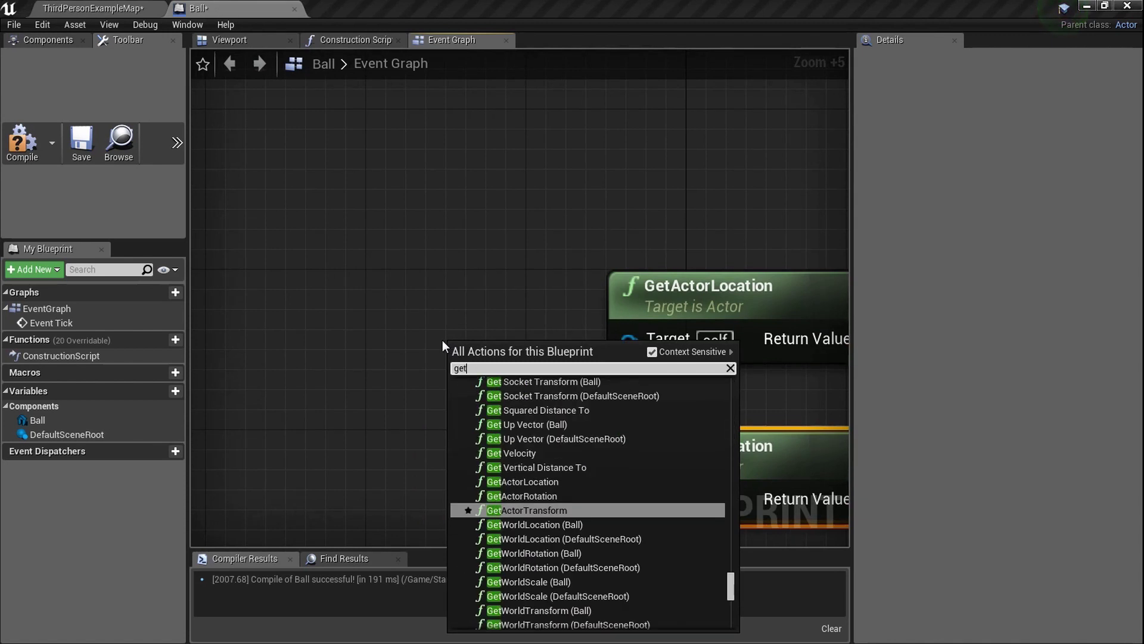
key("Up")
key("Up")
key("Return")
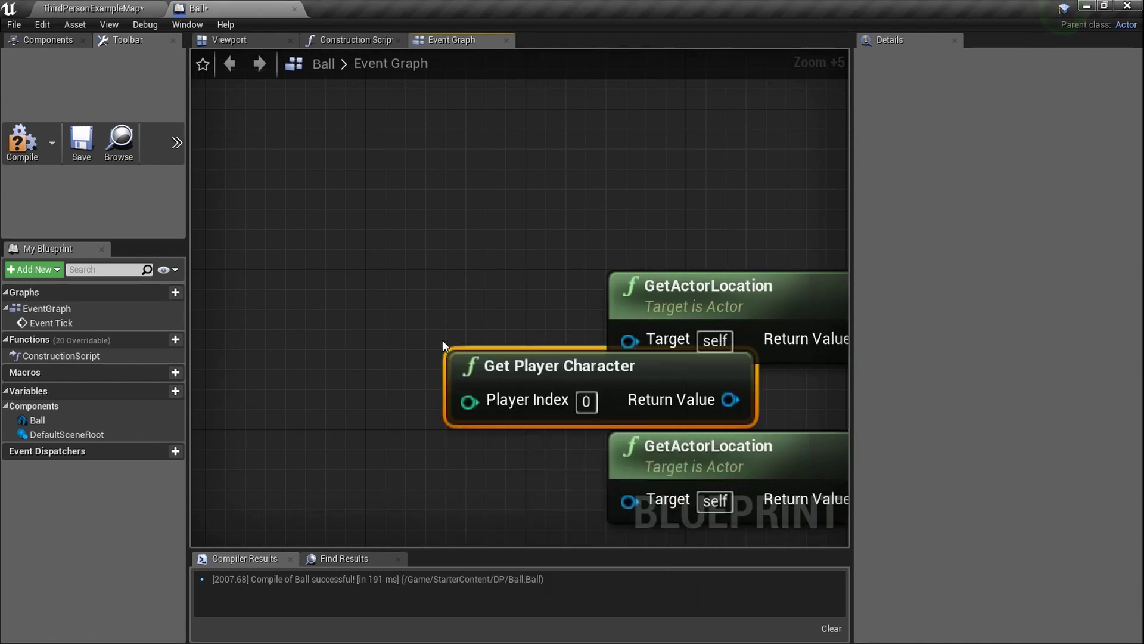
Move Get Player Character clear of the other nodes and wire its Return Value to the upper GetActorLocation's Target.
left_click_drag(559, 364, 369, 307)
left_click_drag(503, 339, 629, 339)
scroll(625, 338, "down", 4)
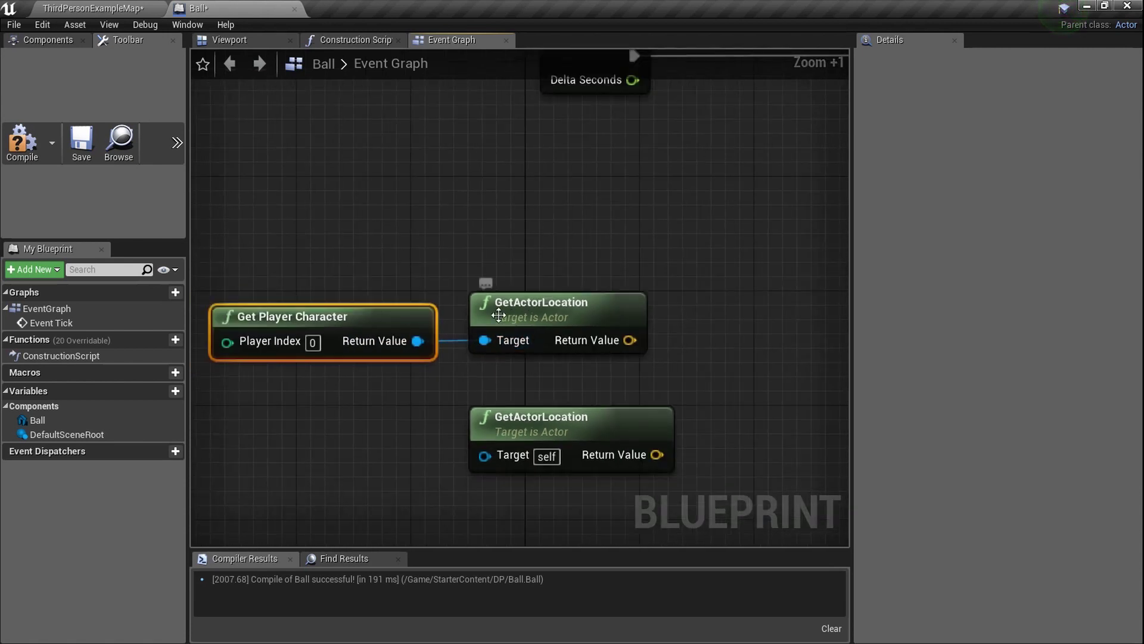
Subtract the Ball's own location from the player character's location with a vector - vector node.
scroll(496, 424, "up", 4)
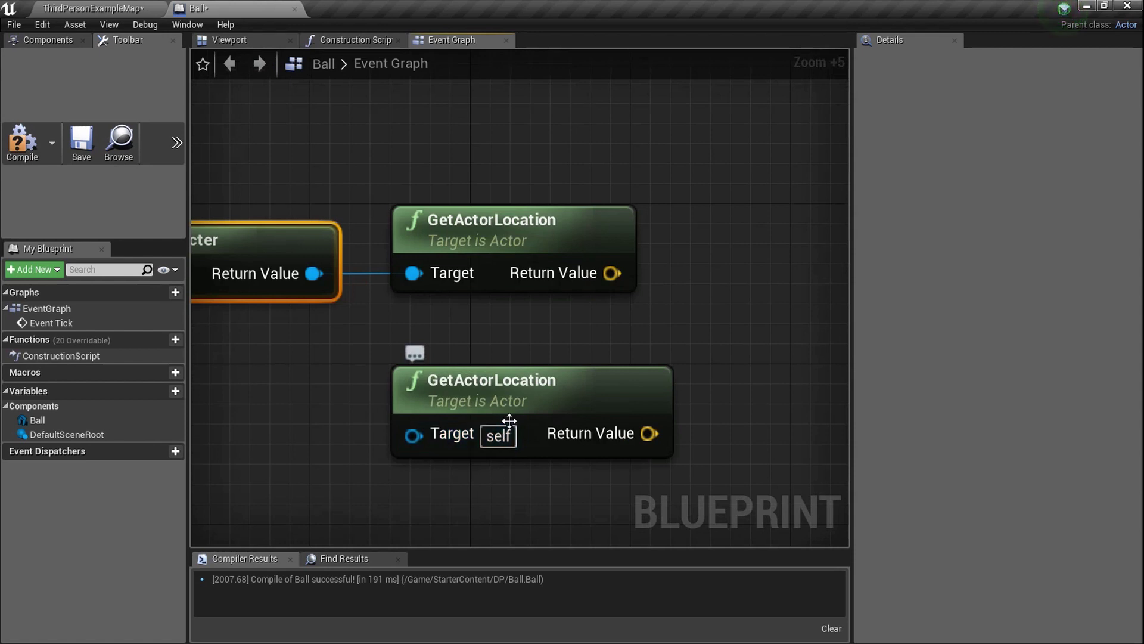
scroll(506, 435, "down", 5)
left_click_drag(505, 361, 627, 377)
type("-")
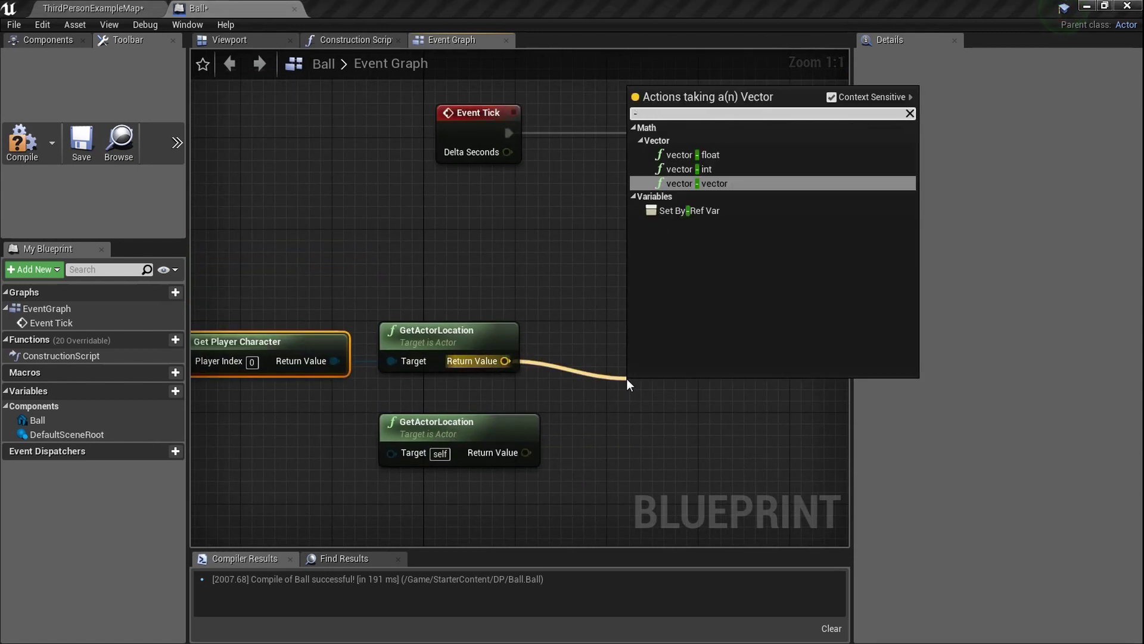
left_click(714, 184)
left_click(512, 454)
left_click_drag(525, 452, 643, 409)
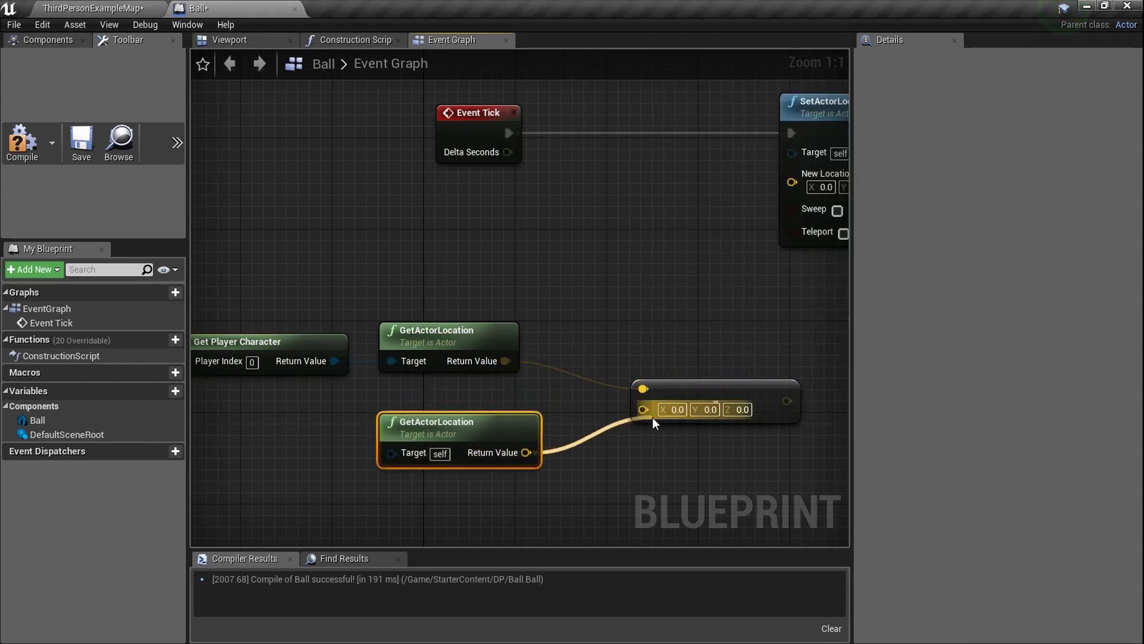
Shift the Get Player Character, both GetActorLocation and subtraction nodes together further left below Event Tick.
scroll(652, 417, "down", 4)
left_click_drag(675, 455, 447, 348)
left_click_drag(545, 381, 471, 379)
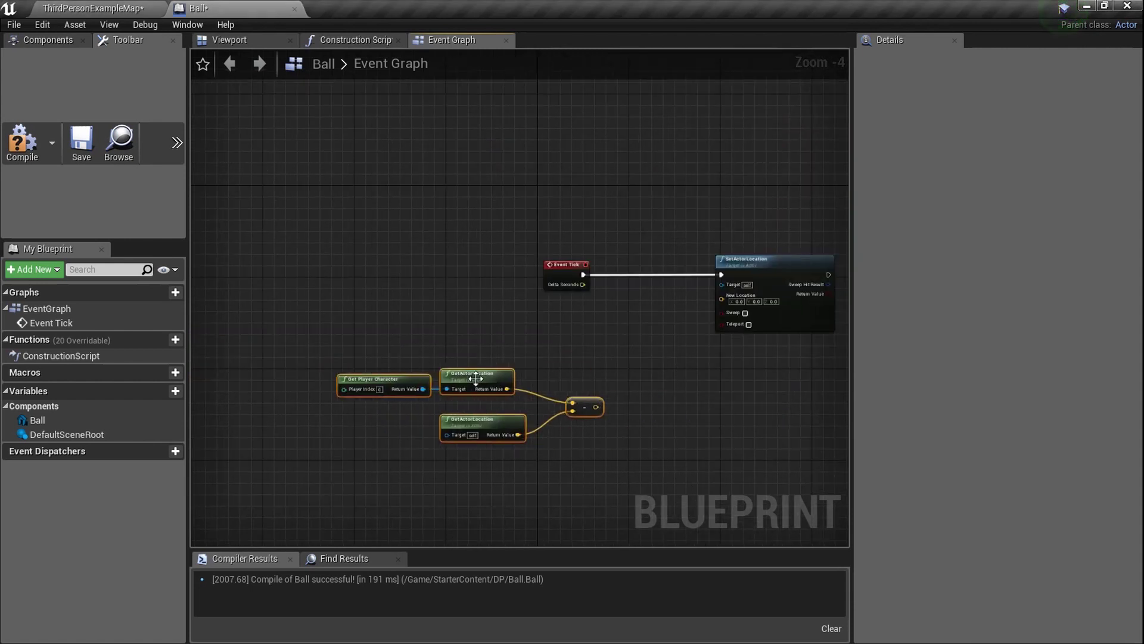
Feed the subtraction result into a new vector Normalize node.
scroll(471, 379, "up", 5)
right_click_drag(727, 429, 469, 417)
left_click_drag(516, 435, 572, 441)
type("normal")
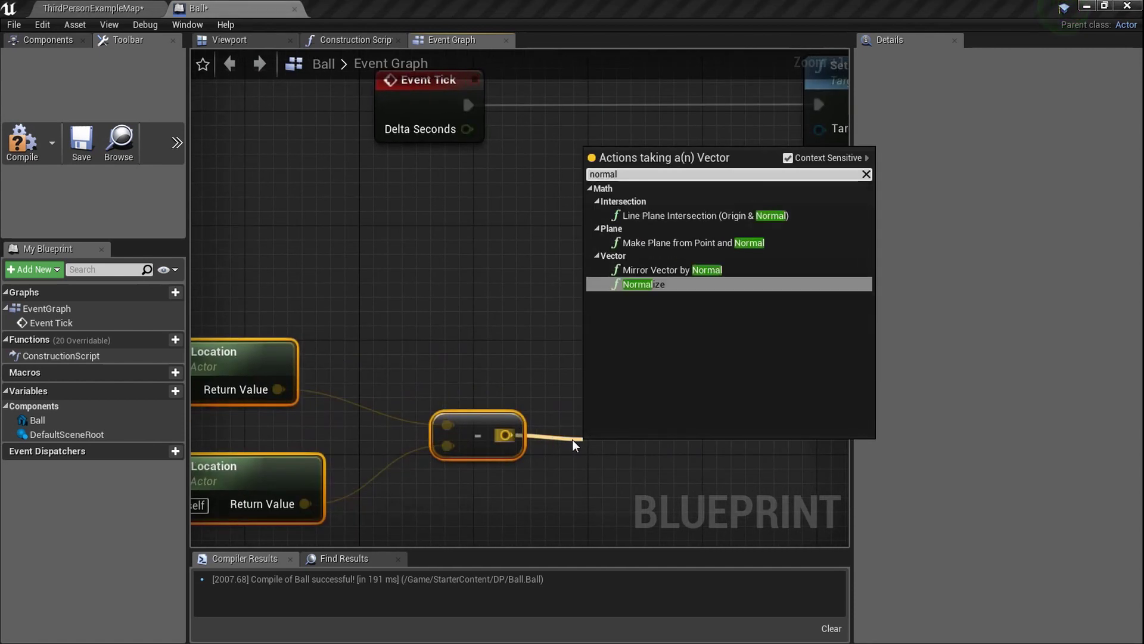
key("Return")
Shift the whole node chain from Get Player Character to Normalize left to free space below SetActorLocation.
scroll(543, 379, "down", 2)
scroll(543, 380, "down", 1)
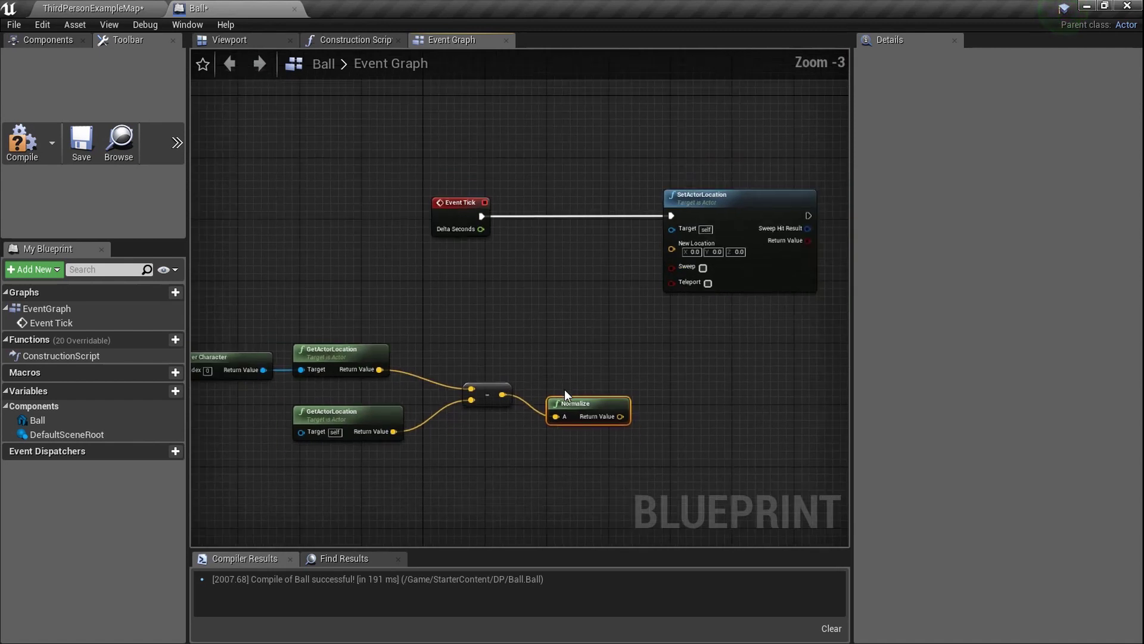
scroll(574, 397, "down", 3)
left_click_drag(573, 424, 379, 344)
scroll(504, 382, "up", 4)
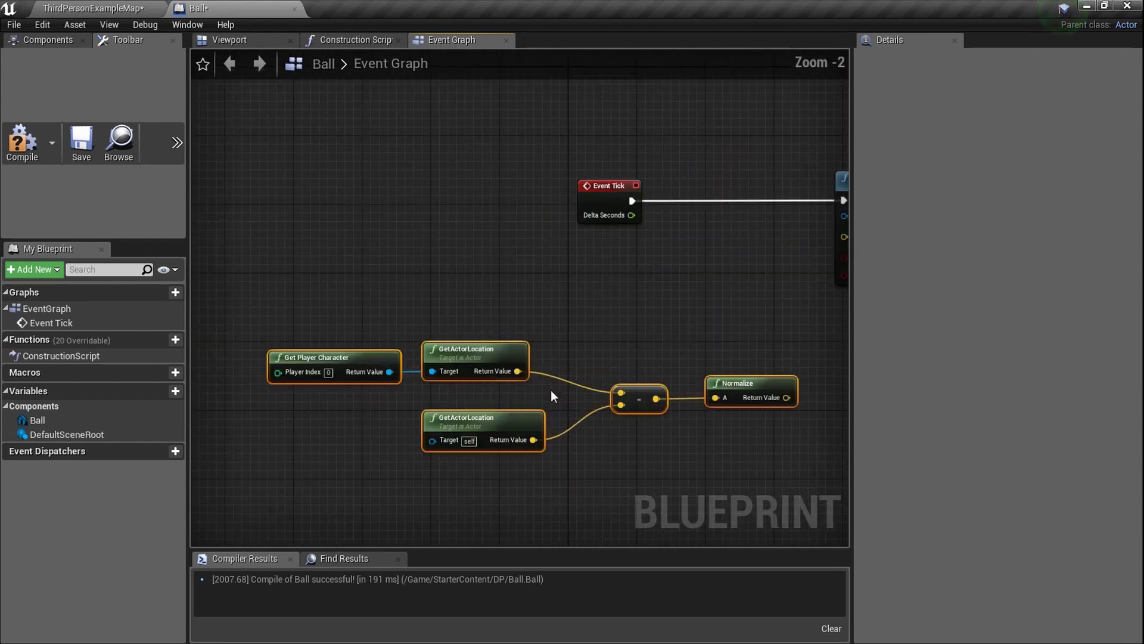
right_click_drag(512, 384, 300, 349)
left_click_drag(544, 341, 390, 336)
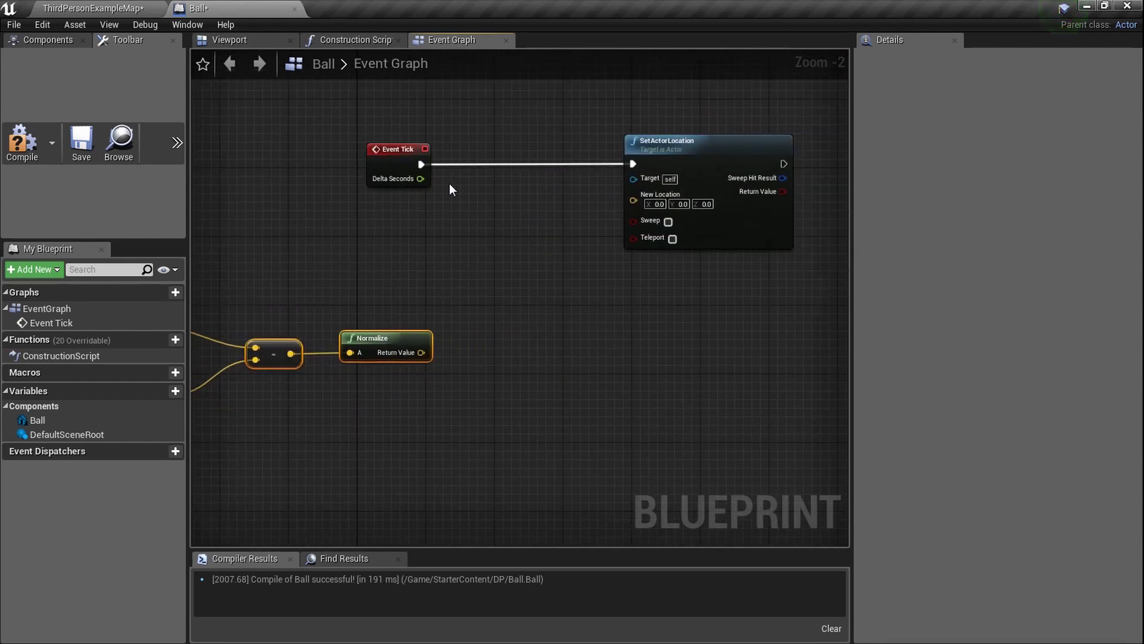
Multiply the Normalize output by Event Tick's Delta Seconds using a vector * float node.
left_click_drag(420, 179, 521, 297)
left_click(460, 203)
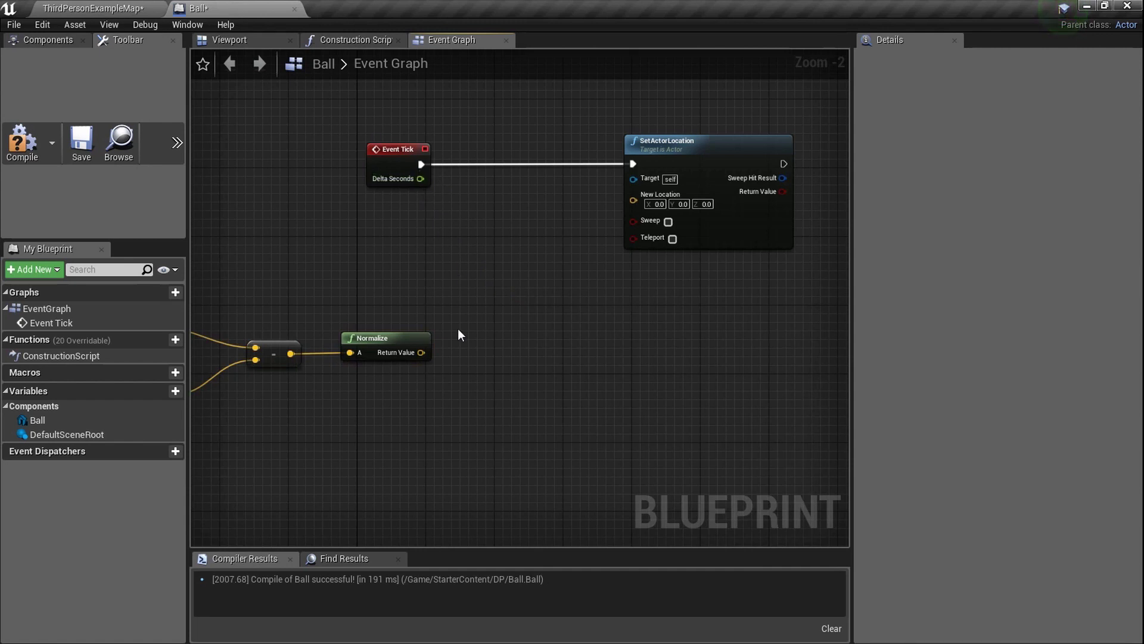
left_click_drag(421, 353, 483, 352)
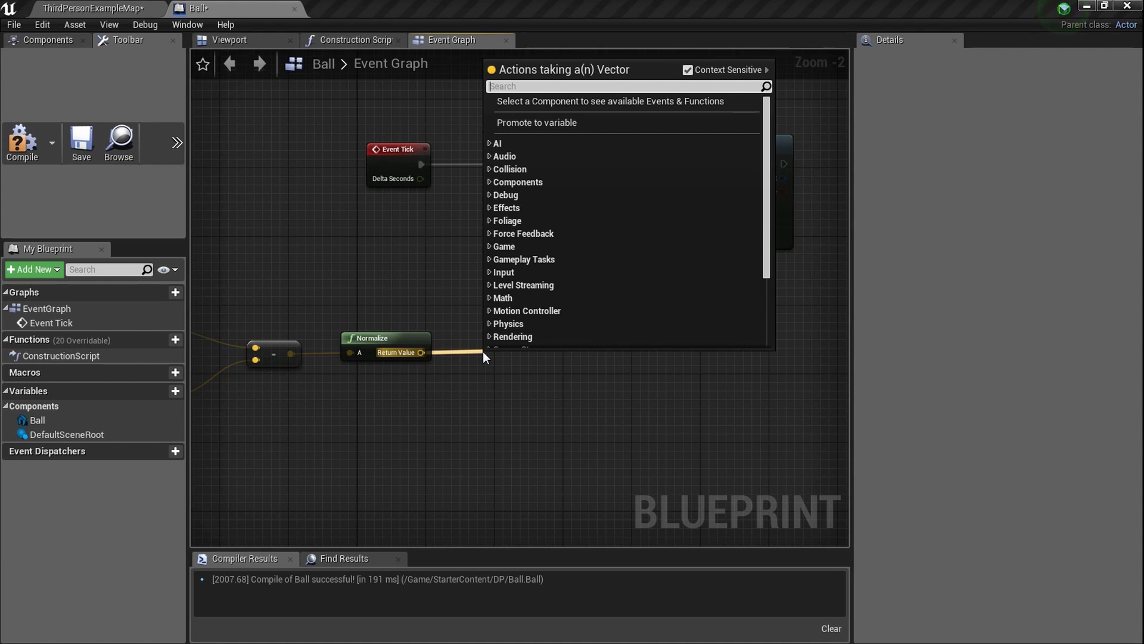
type("*")
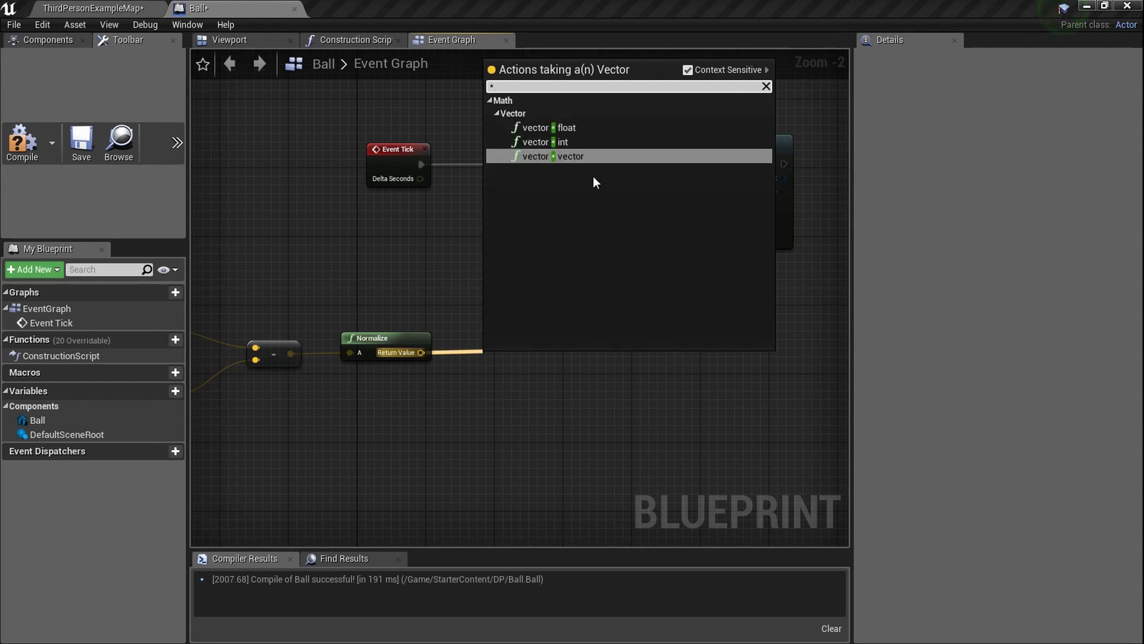
left_click(591, 131)
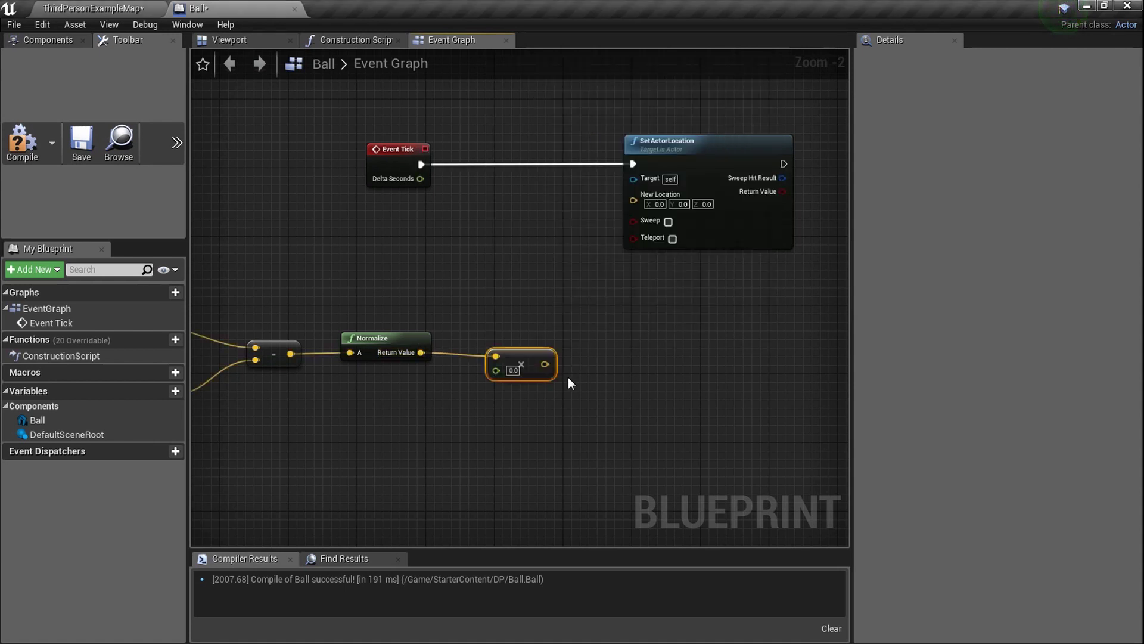
scroll(567, 377, "up", 2)
left_click_drag(385, 120, 486, 372)
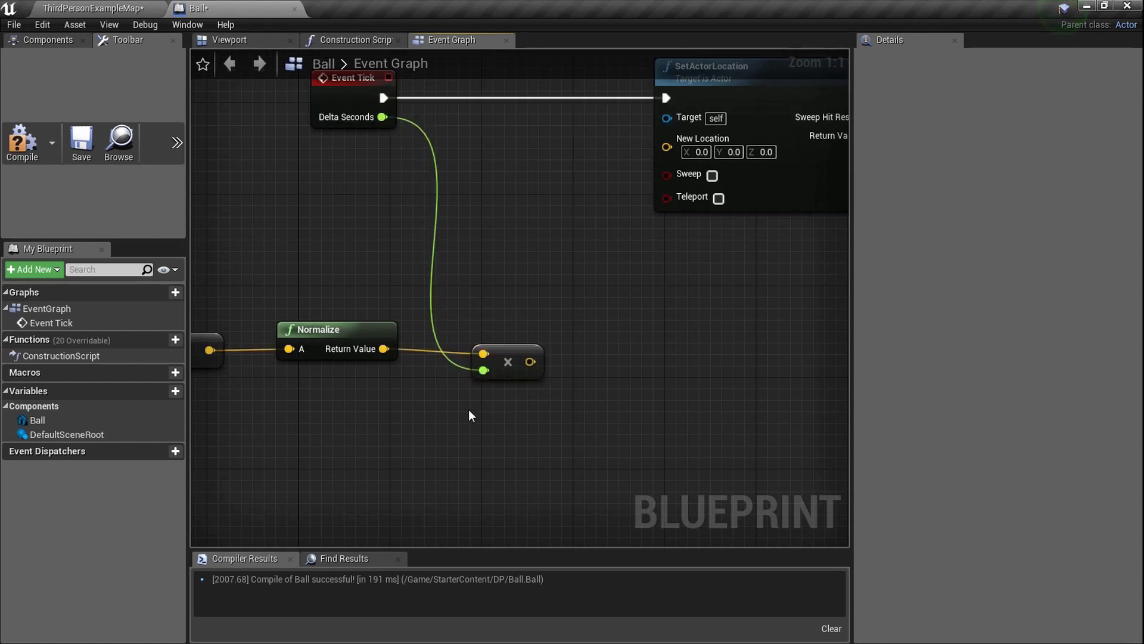
Place a second vector * float node beneath the first, feed it the first product and set its float to 100.0.
key("ctrl+v")
left_click_drag(530, 362, 546, 366)
left_click_drag(514, 414, 484, 429)
scroll(525, 438, "up", 6)
left_click(490, 442)
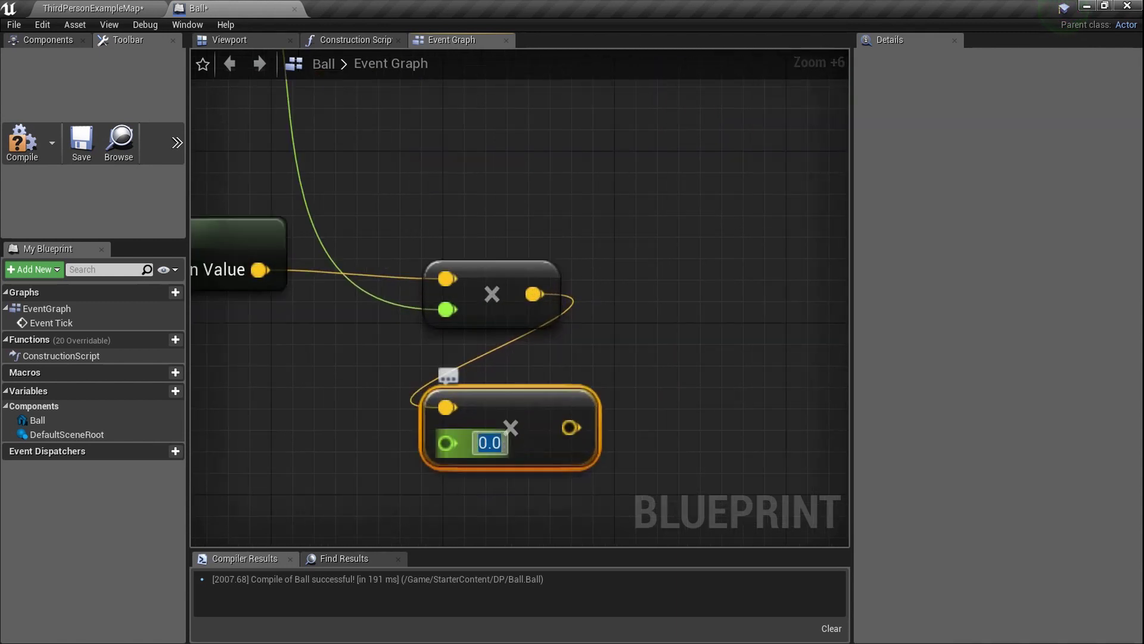
type("100.0")
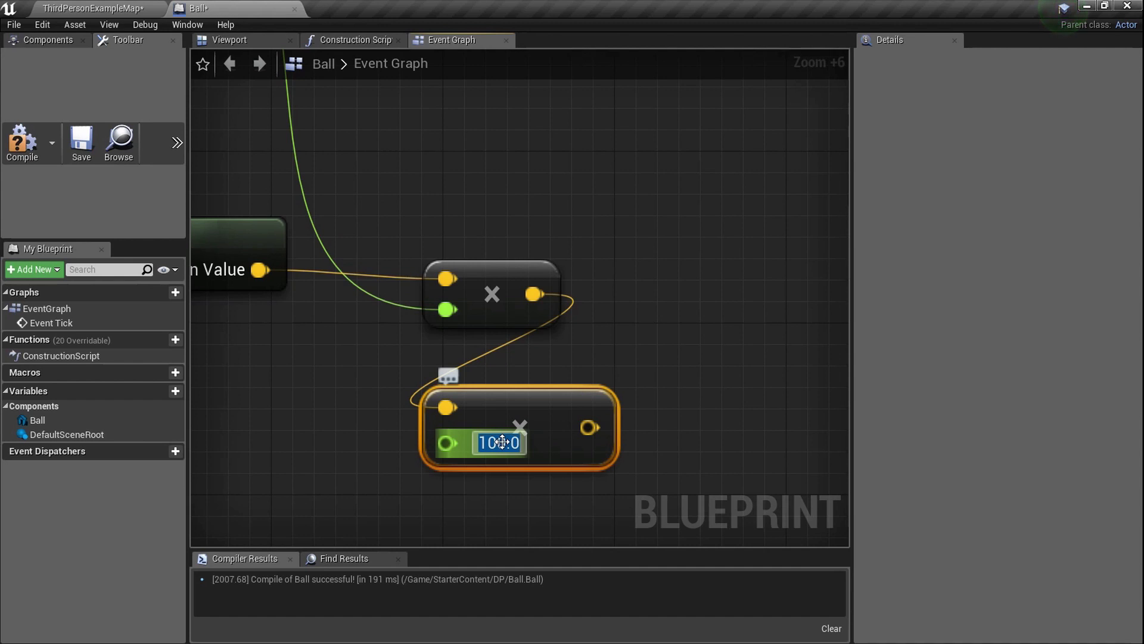
scroll(501, 441, "down", 8)
scroll(507, 357, "up", 4)
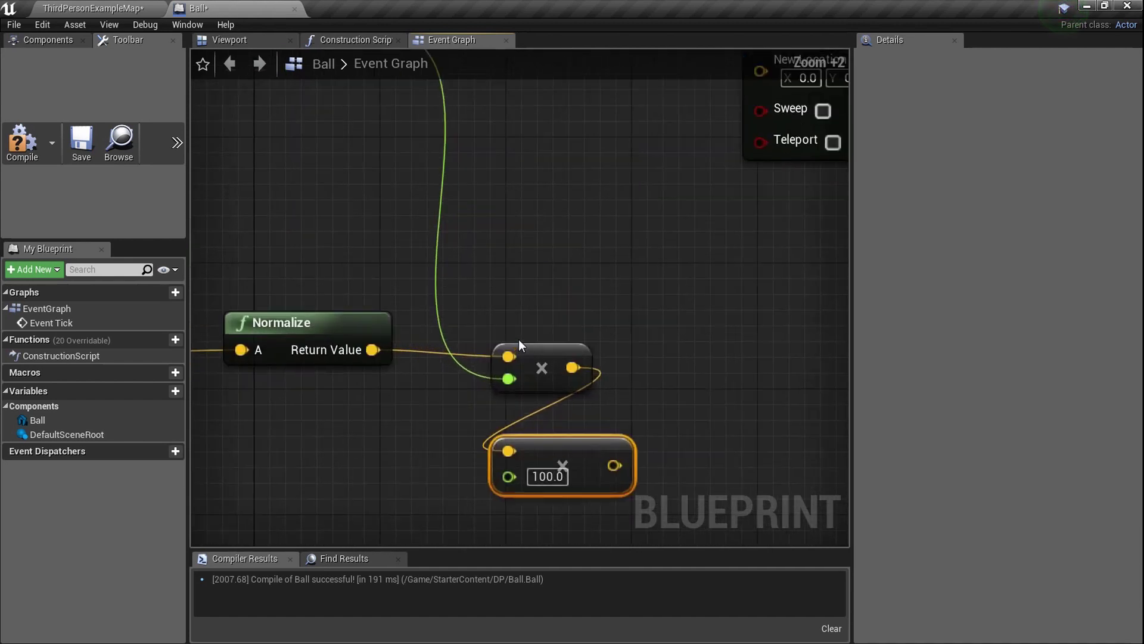
scroll(499, 340, "down", 2)
scroll(495, 304, "up", 5)
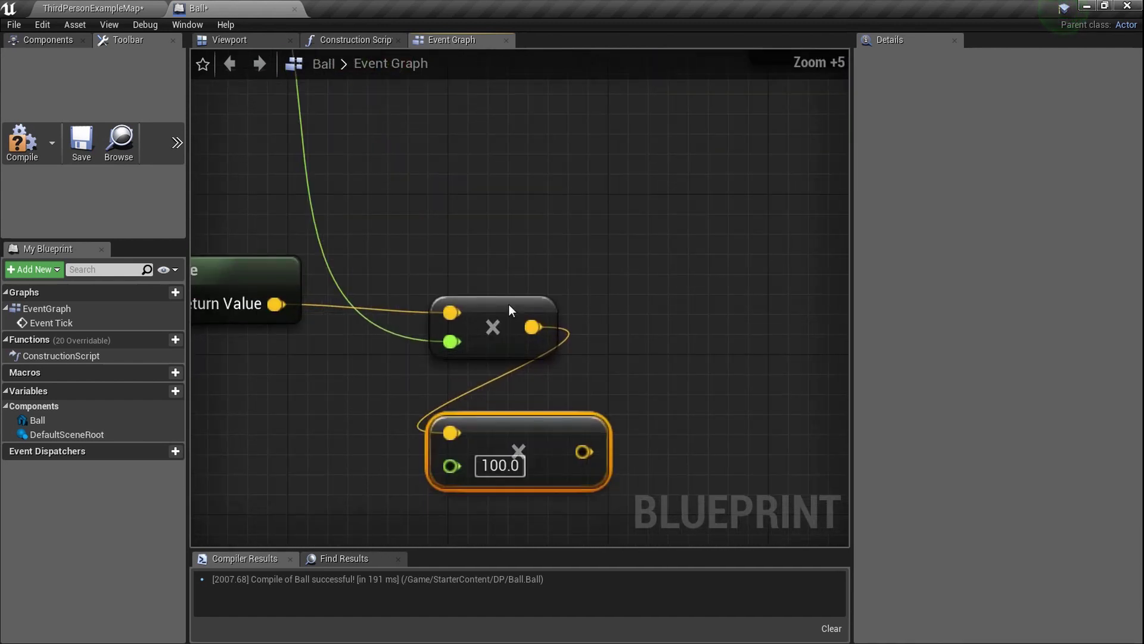
scroll(528, 395, "down", 5)
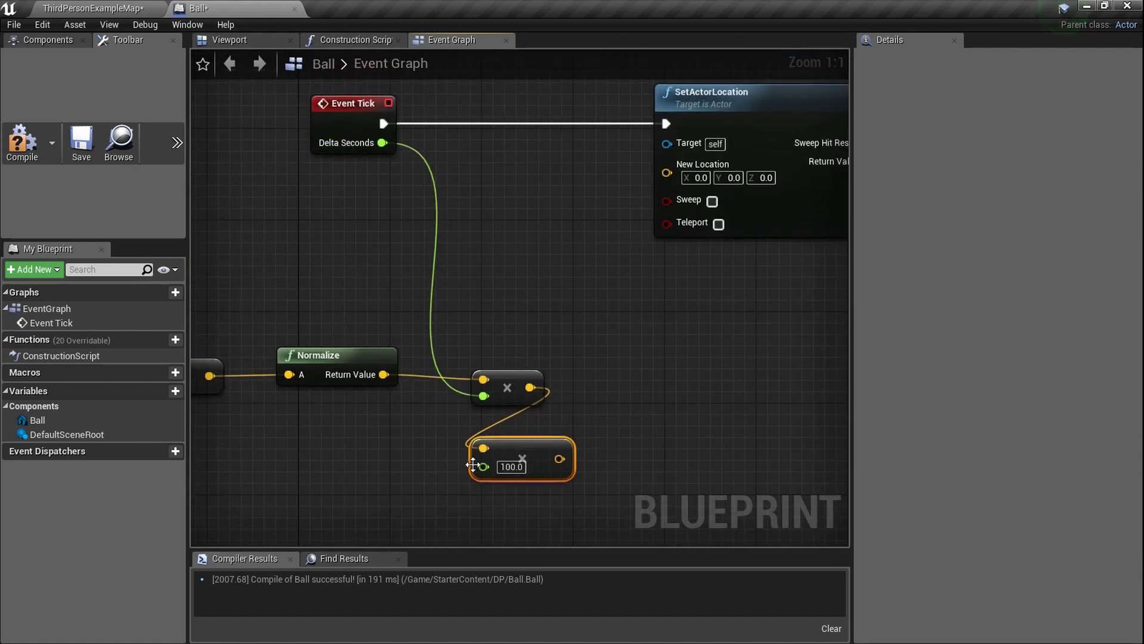
scroll(495, 456, "up", 2)
scroll(511, 440, "down", 3)
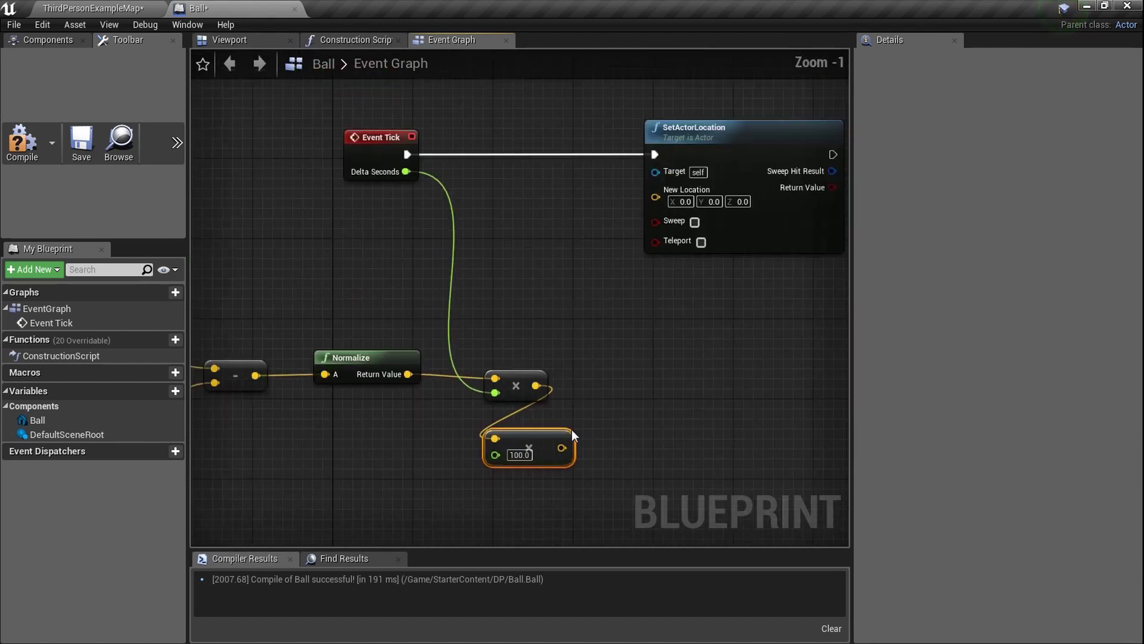
Move the vector multiply node with the 100.0 float up into the space between Event Tick and Normalize.
right_click_drag(570, 429, 641, 424)
left_click_drag(606, 436, 597, 307)
right_click_drag(437, 330, 617, 331)
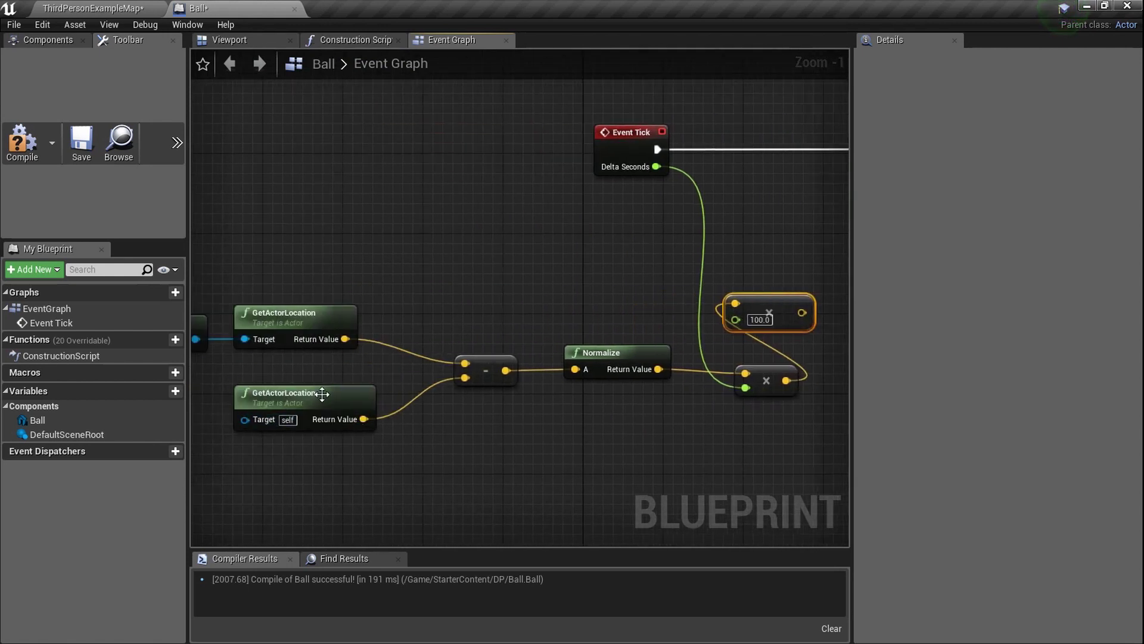
right_click_drag(540, 396, 415, 401)
Feed the 100.0 multiply output into a new vector + vector node and wire the ball's own GetActorLocation into its second input.
left_click_drag(651, 307, 634, 285)
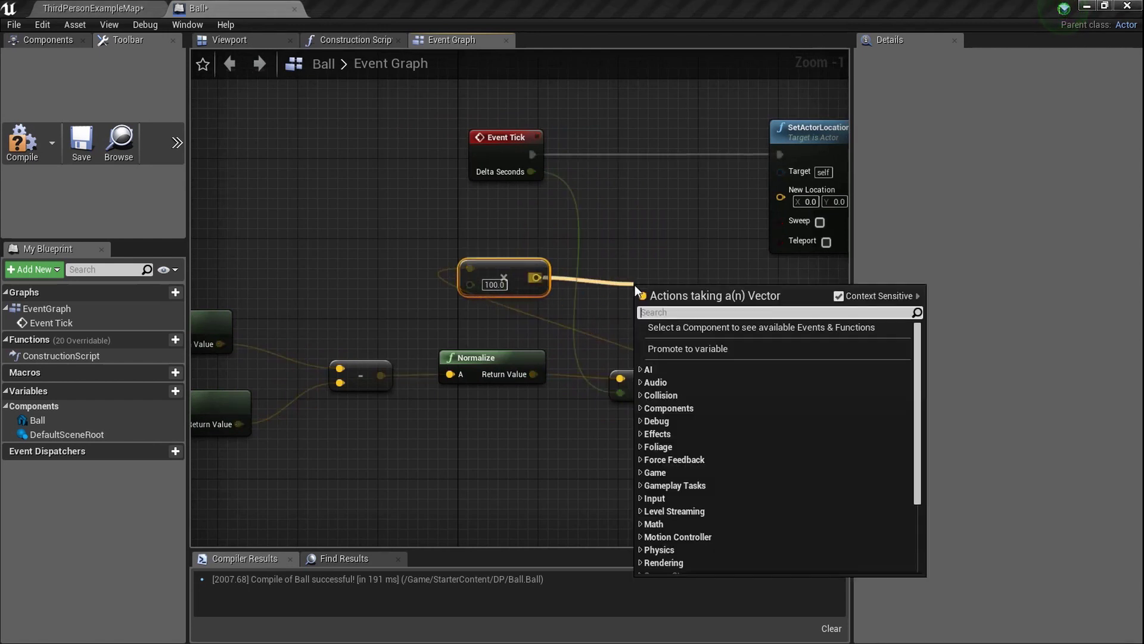
type("+")
key("Return")
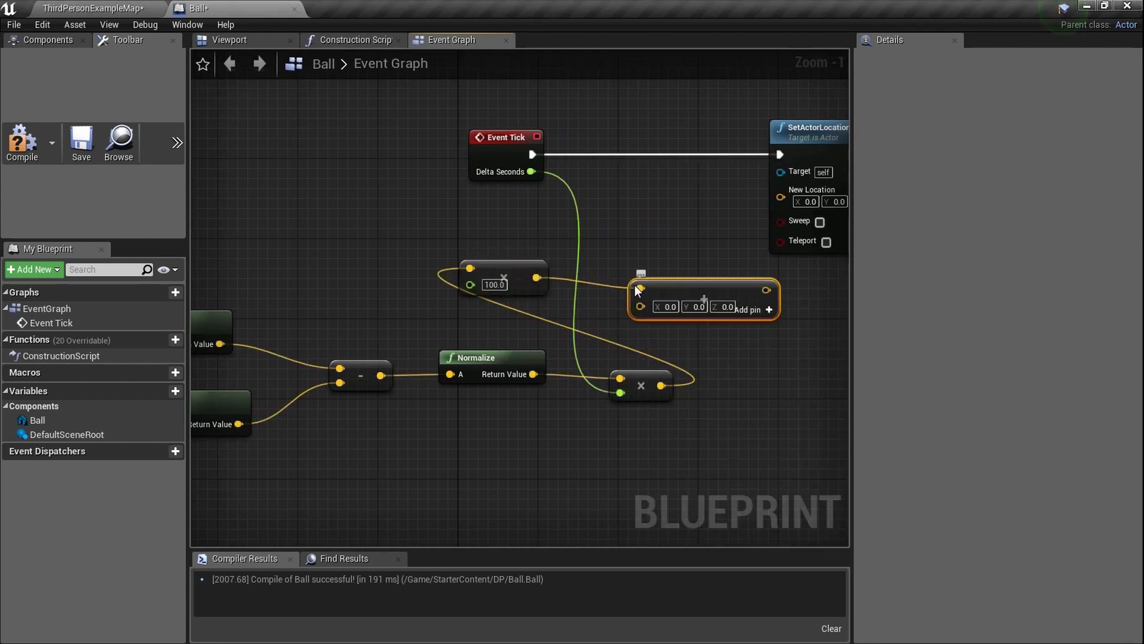
right_click_drag(277, 408, 311, 409)
left_click_drag(272, 423, 674, 307)
Connect the vector addition's output to New Location on SetActorLocation and compile the Ball blueprint.
right_click_drag(691, 303, 588, 314)
scroll(589, 313, "up", 1)
left_click_drag(590, 323, 677, 215)
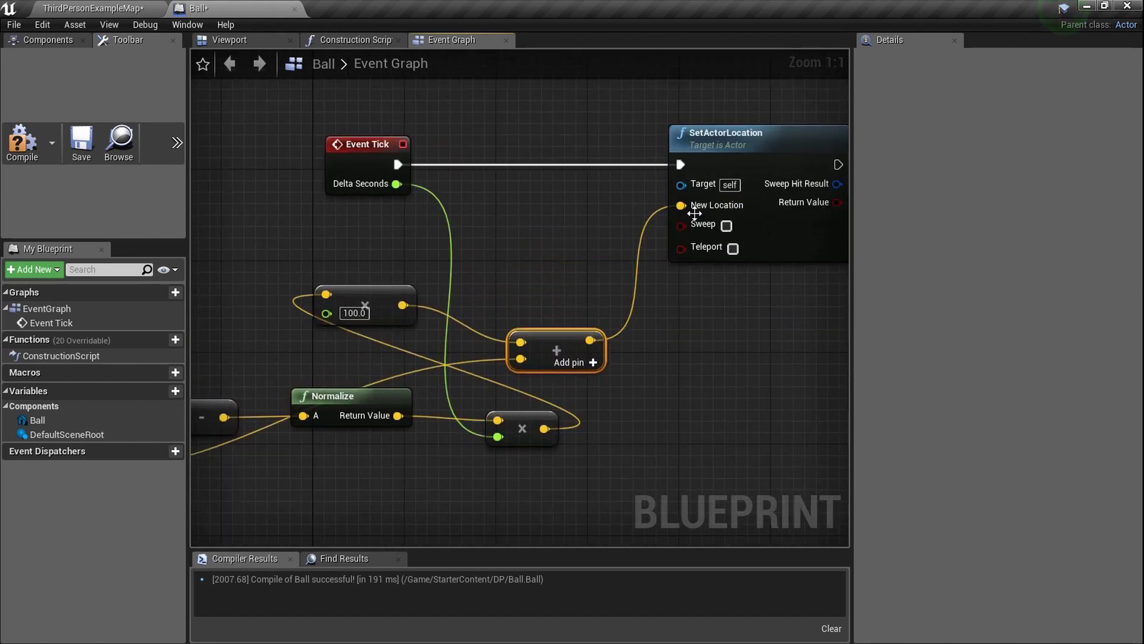
scroll(642, 233, "down", 4)
right_click_drag(642, 233, 693, 240)
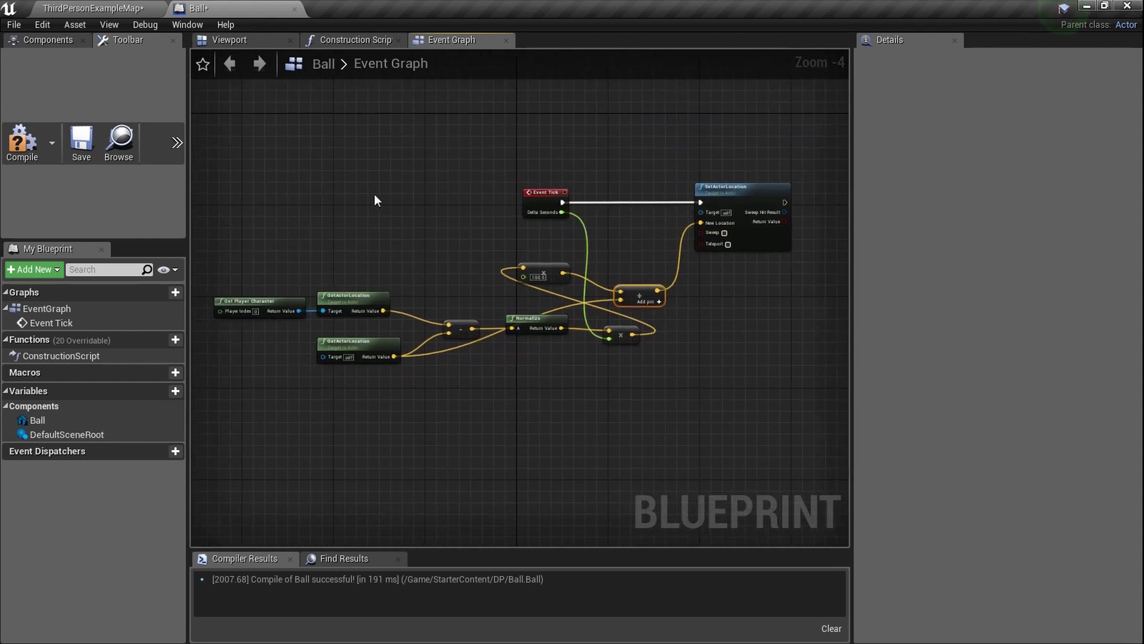
left_click(22, 143)
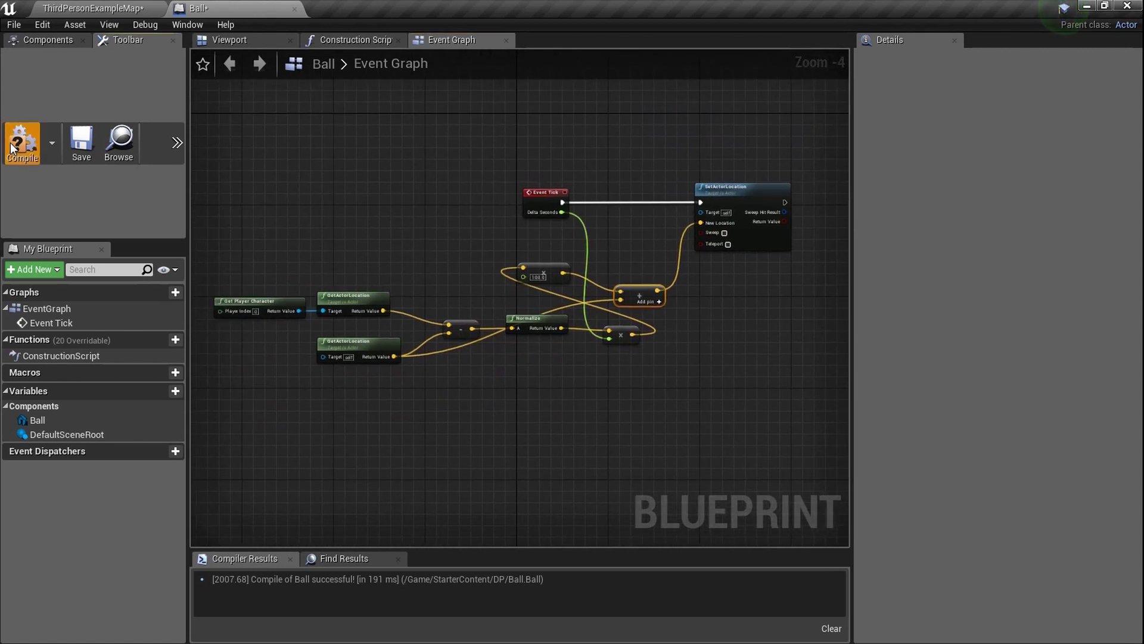
left_click(96, 8)
left_click(470, 304)
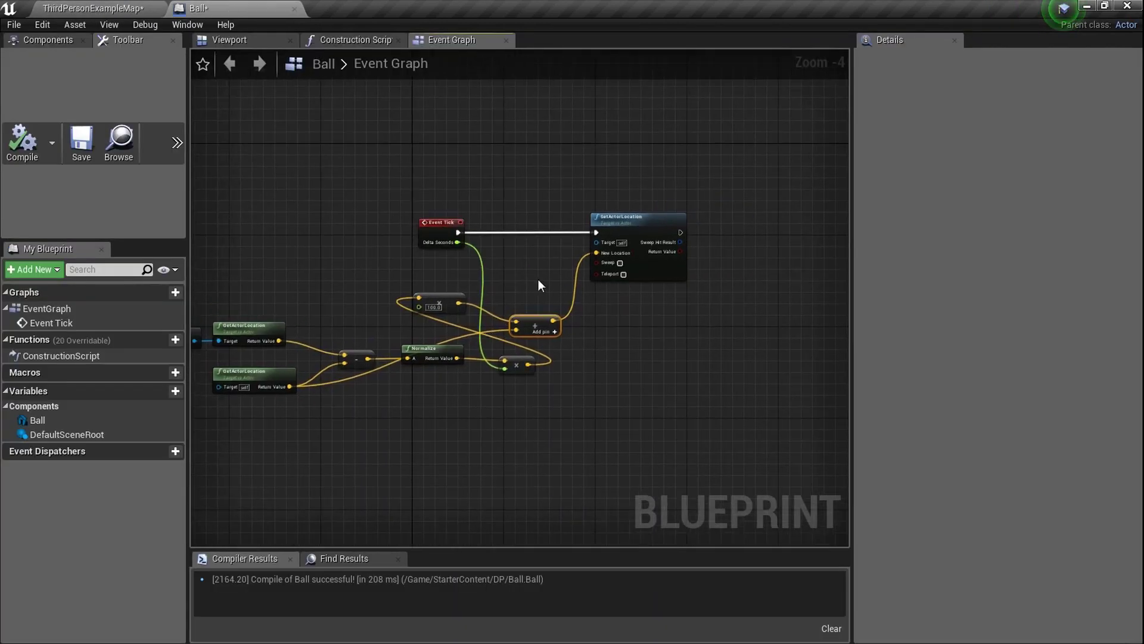
Move the Event Tick node slightly closer to SetActorLocation.
scroll(538, 279, "up", 4)
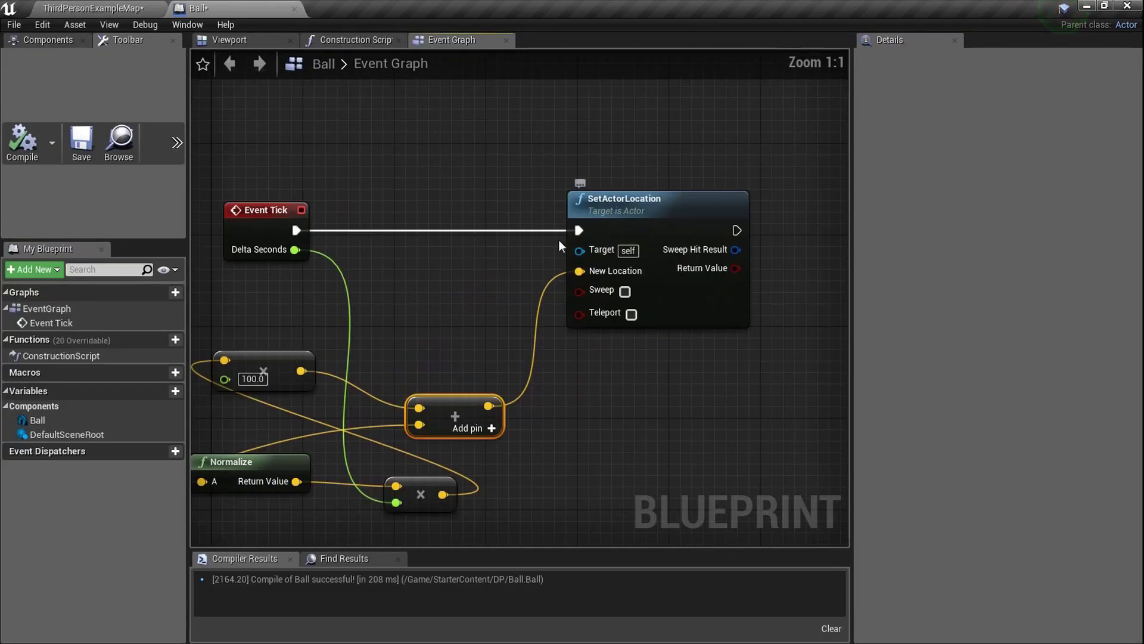
left_click(353, 225)
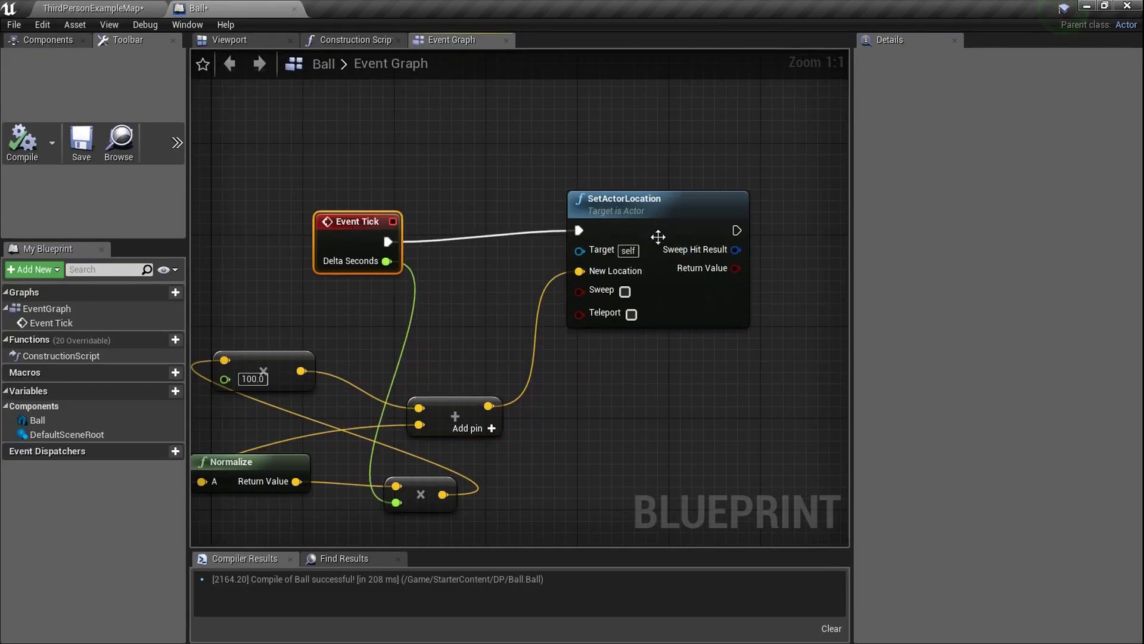
left_click_drag(400, 228, 356, 205)
scroll(586, 291, "down", 2)
right_click_drag(587, 291, 759, 233)
scroll(532, 324, "down", 2)
scroll(532, 323, "up", 2)
Play-test ThirdPersonExampleMap in full screen, running the character around to check whether the ball follows, and stop the session.
left_click(93, 7)
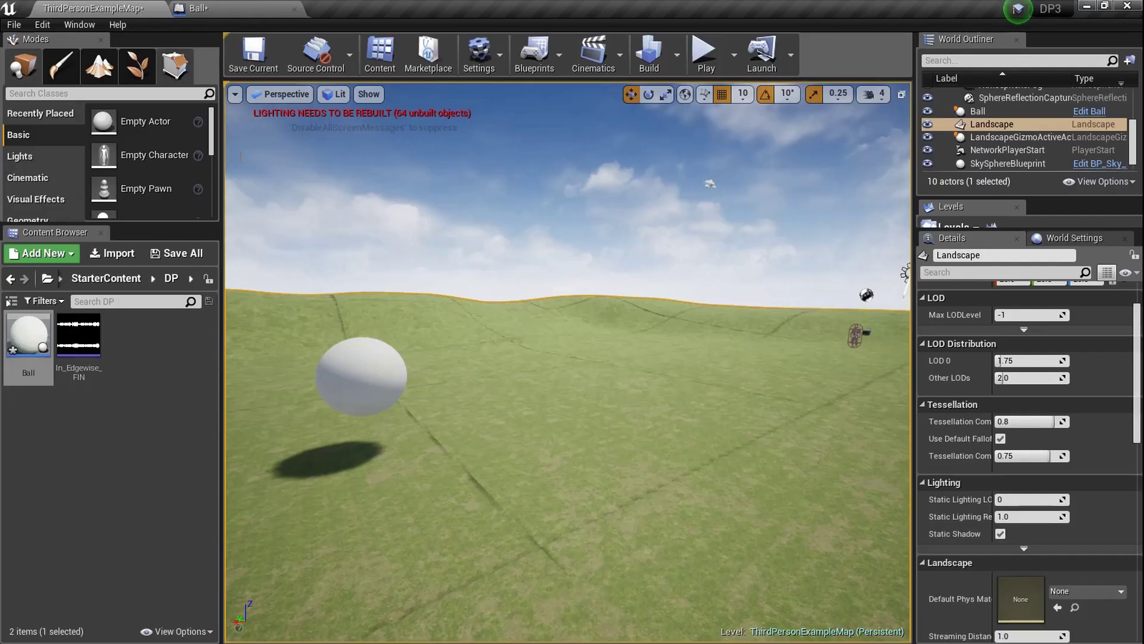
key("F11")
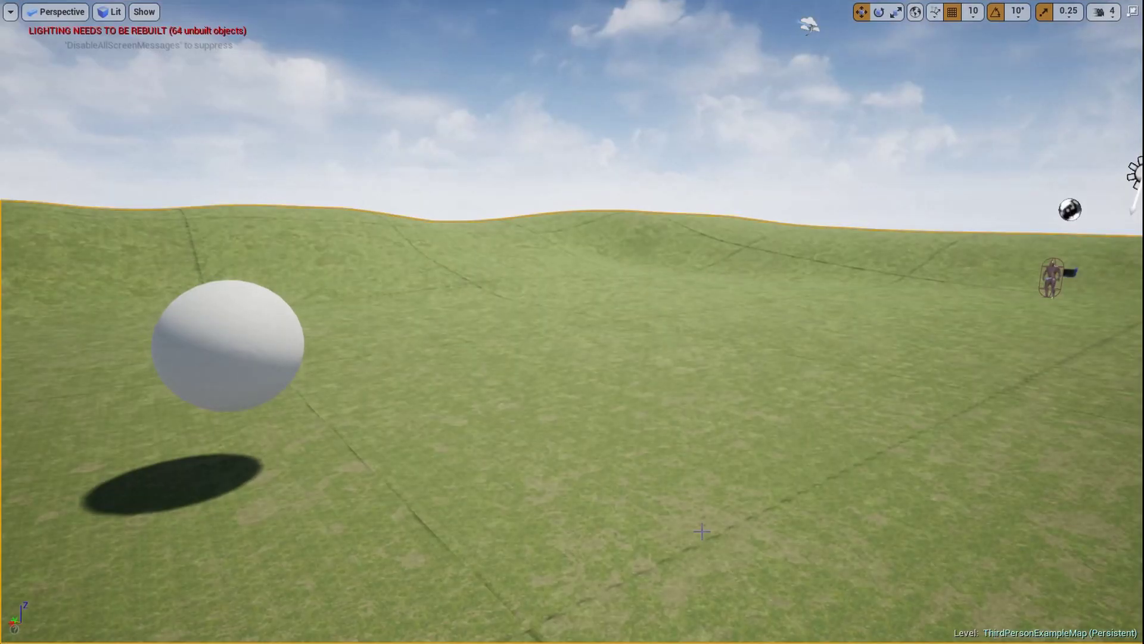
key("alt+p")
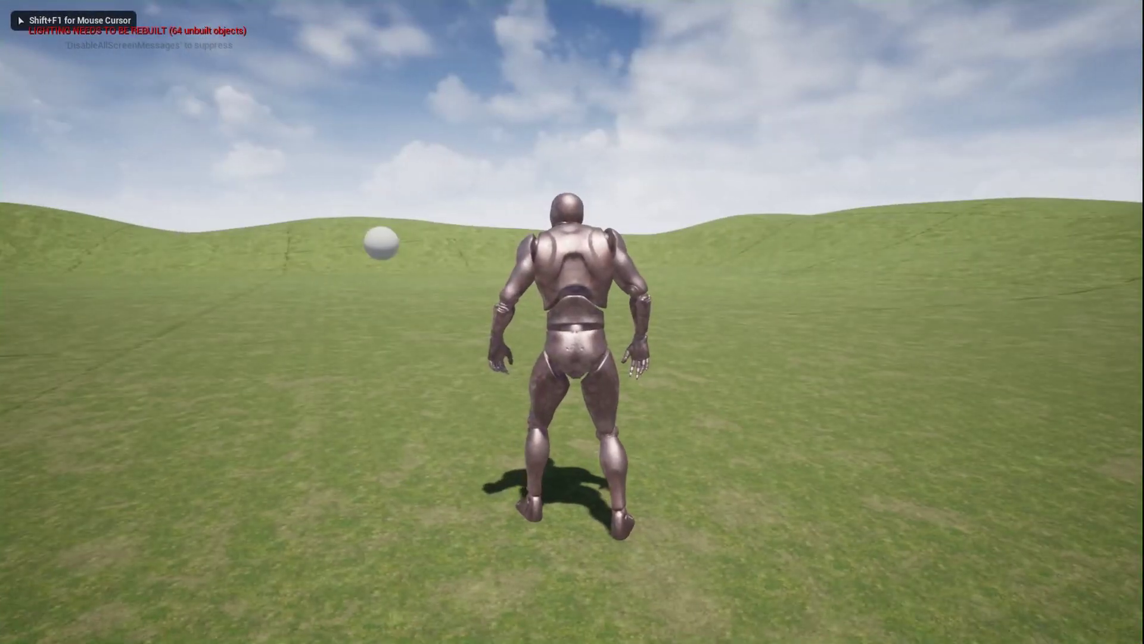
key("w")
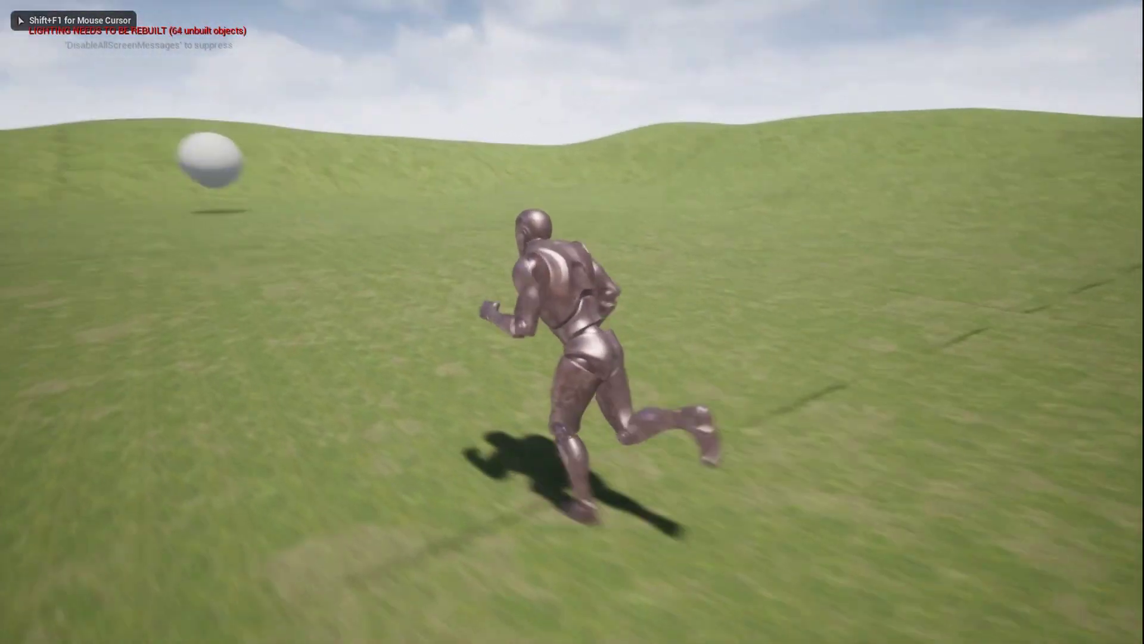
key("w")
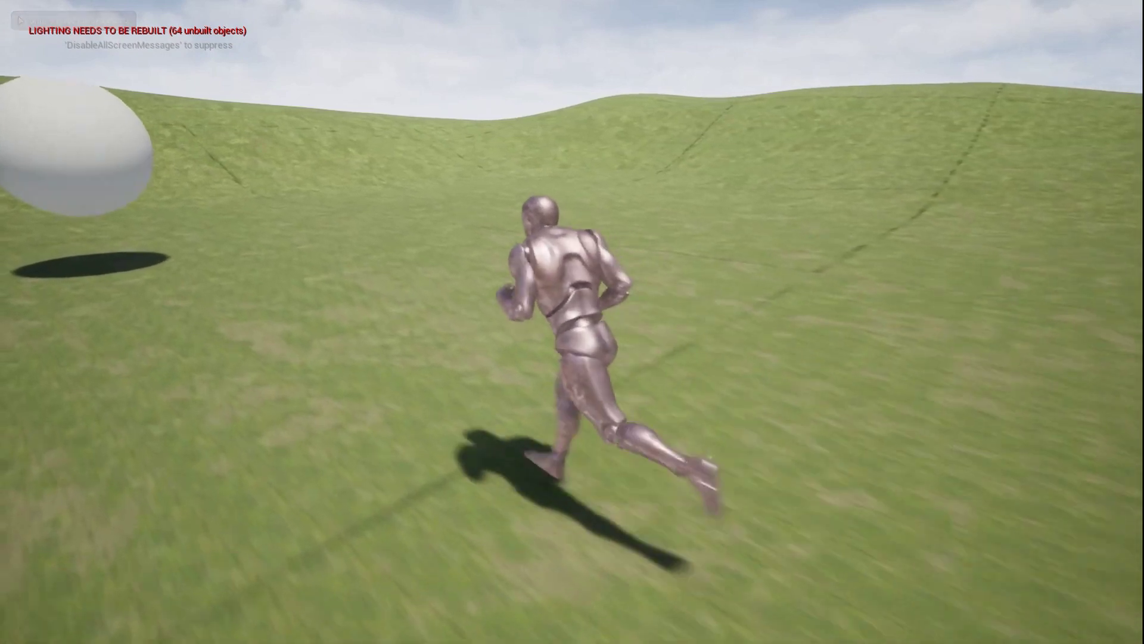
key("s")
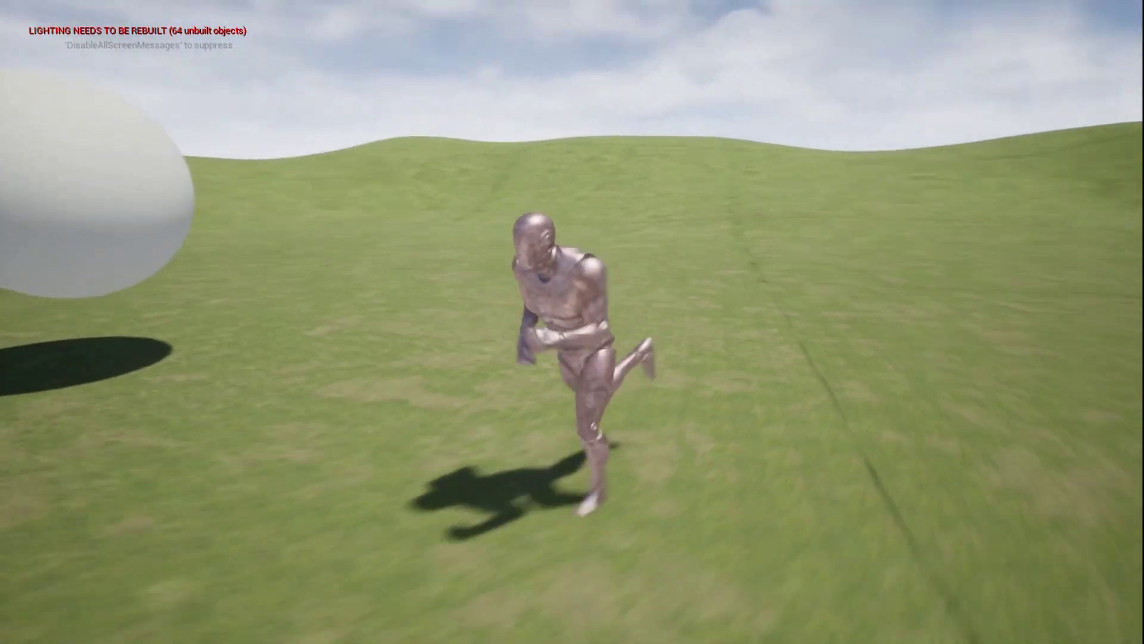
key("d")
key("w")
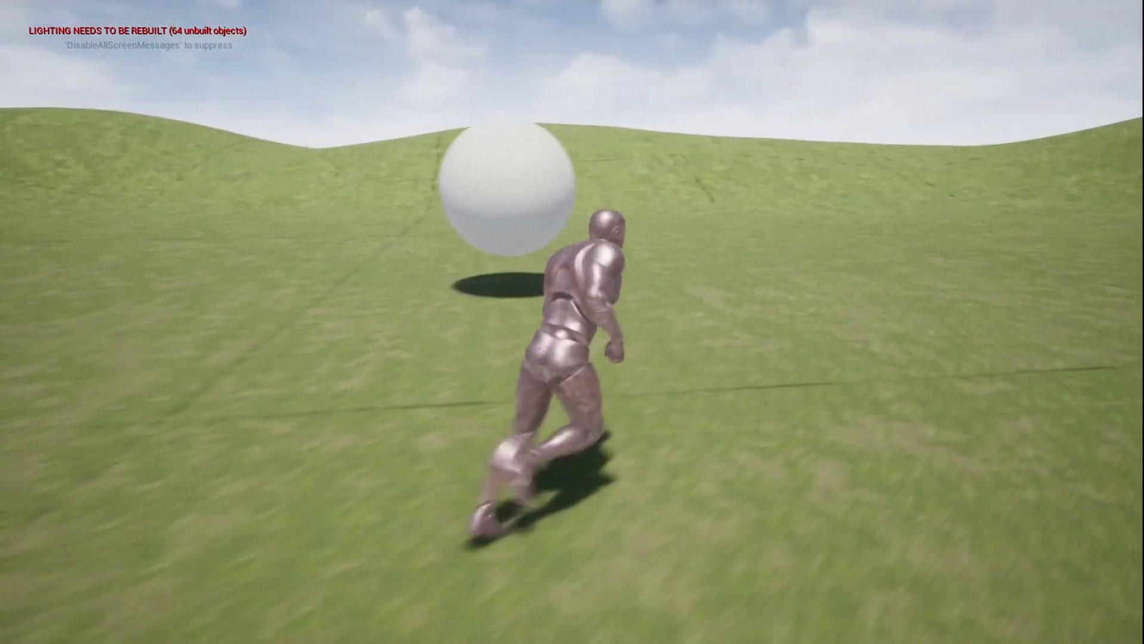
key("s")
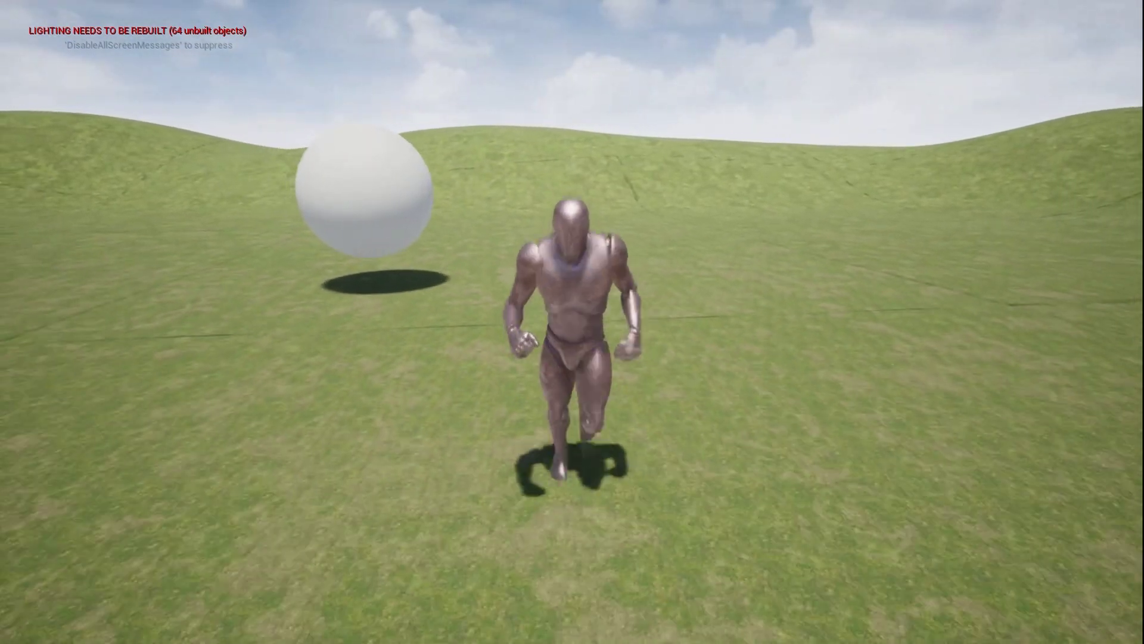
key("Escape")
key("F11")
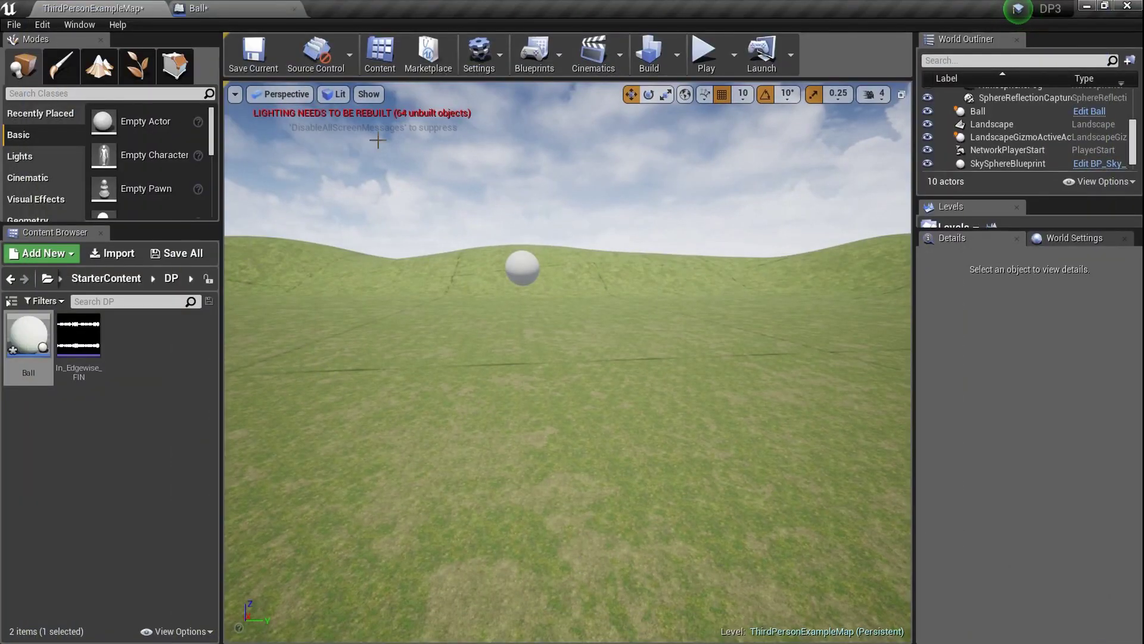
Set the float of the ball's second vector multiply node to 230.0 and recompile the blueprint.
left_click(277, 7)
right_click_drag(510, 348, 364, 347)
scroll(394, 346, "up", 7)
left_click(423, 343)
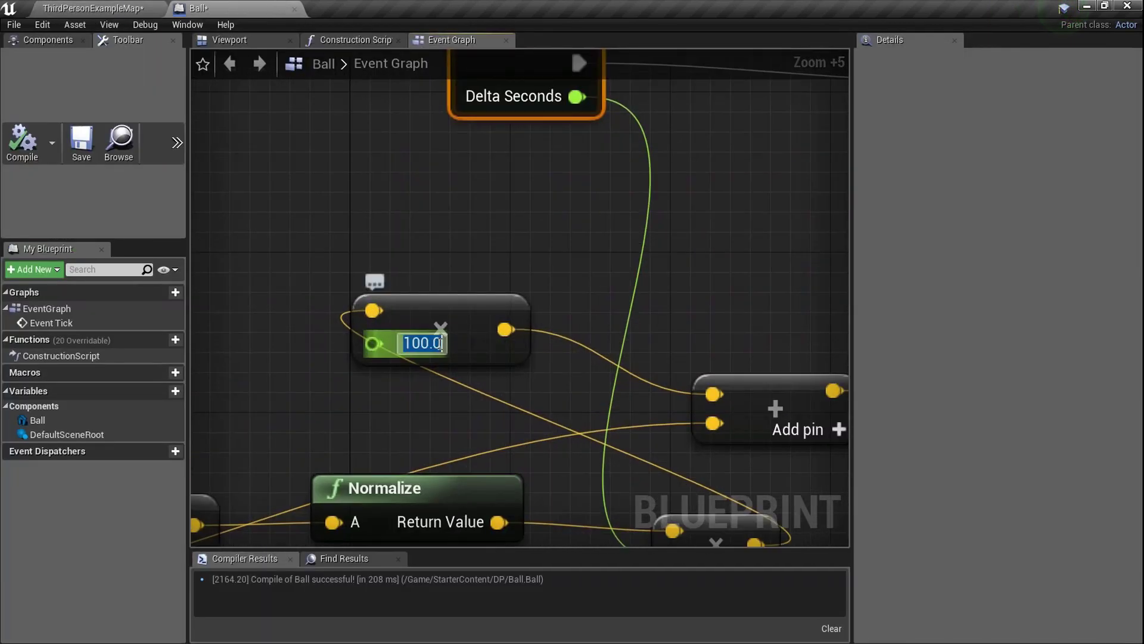
type("230")
key("Return")
left_click(22, 141)
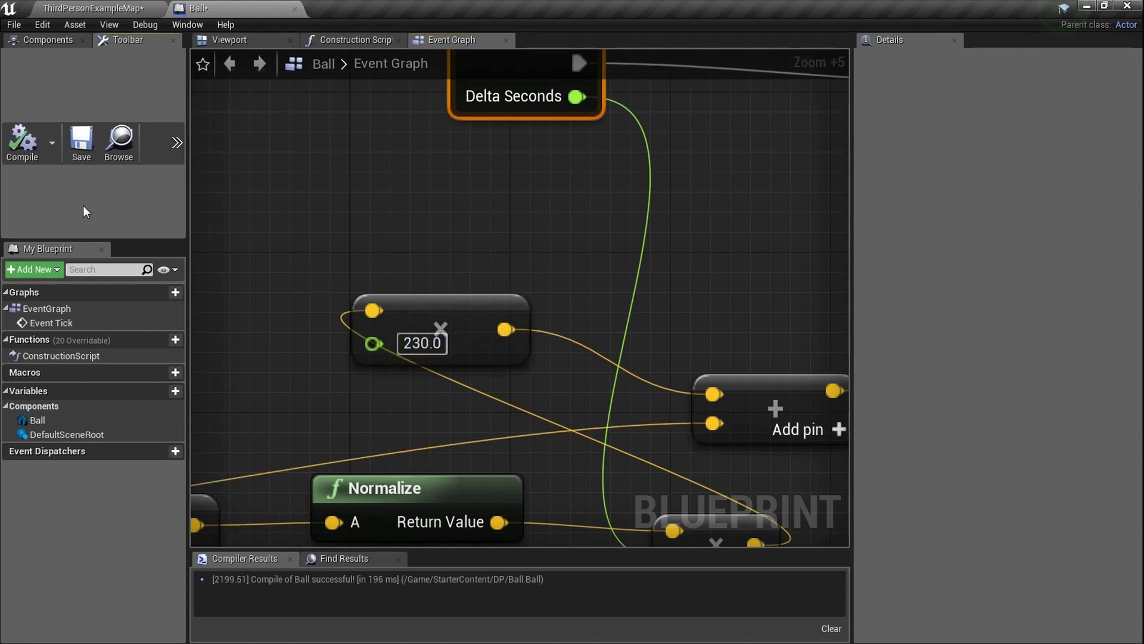
Run the full-screen play test again to check the ball's chase speed with the 230.0 multiplier, and end it.
left_click(152, 11)
left_click(612, 397)
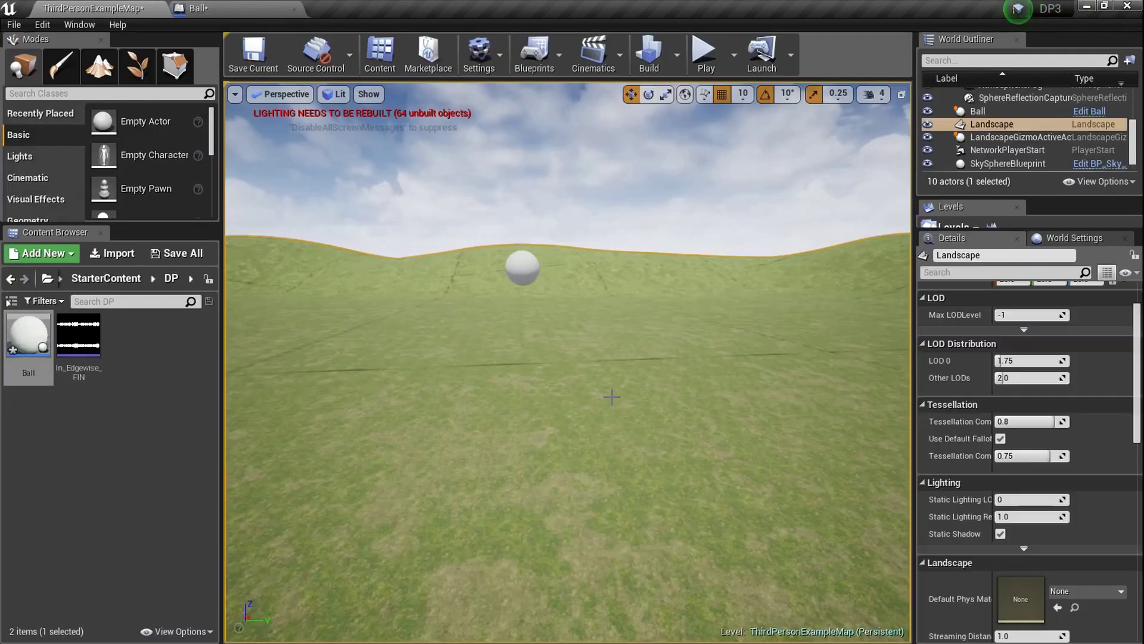
key("F11")
key("alt+p")
key("w")
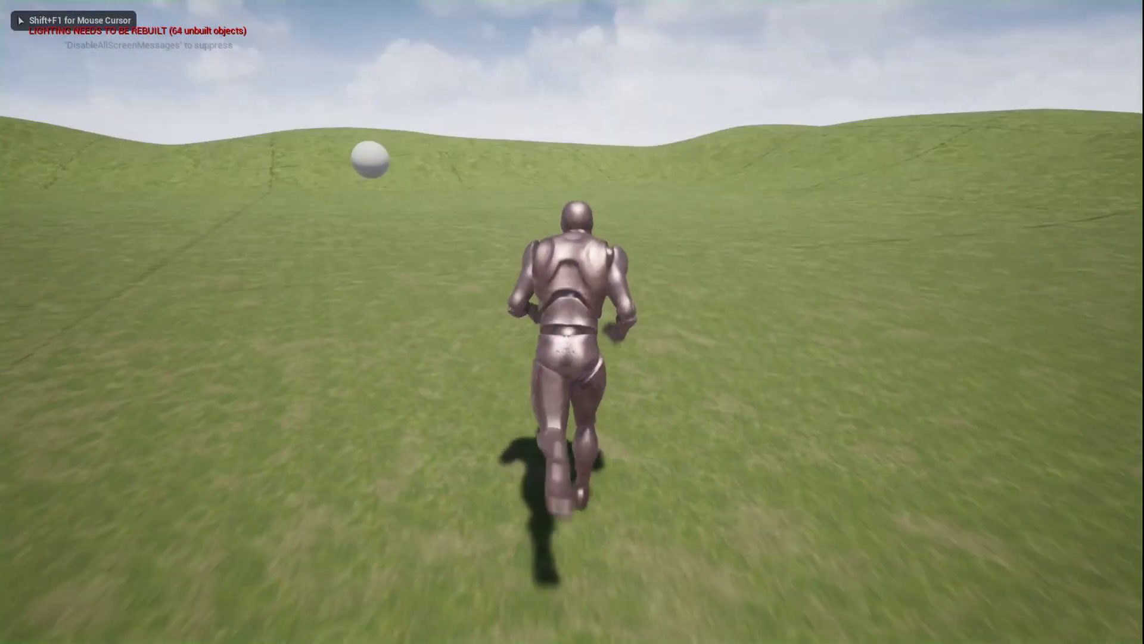
key("w")
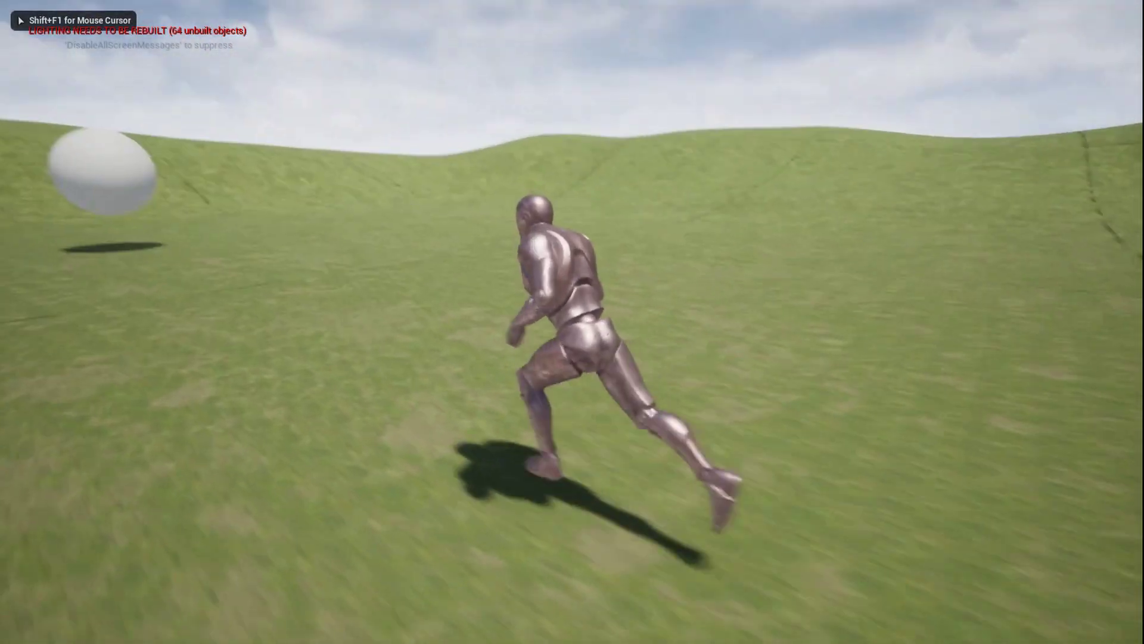
key("w")
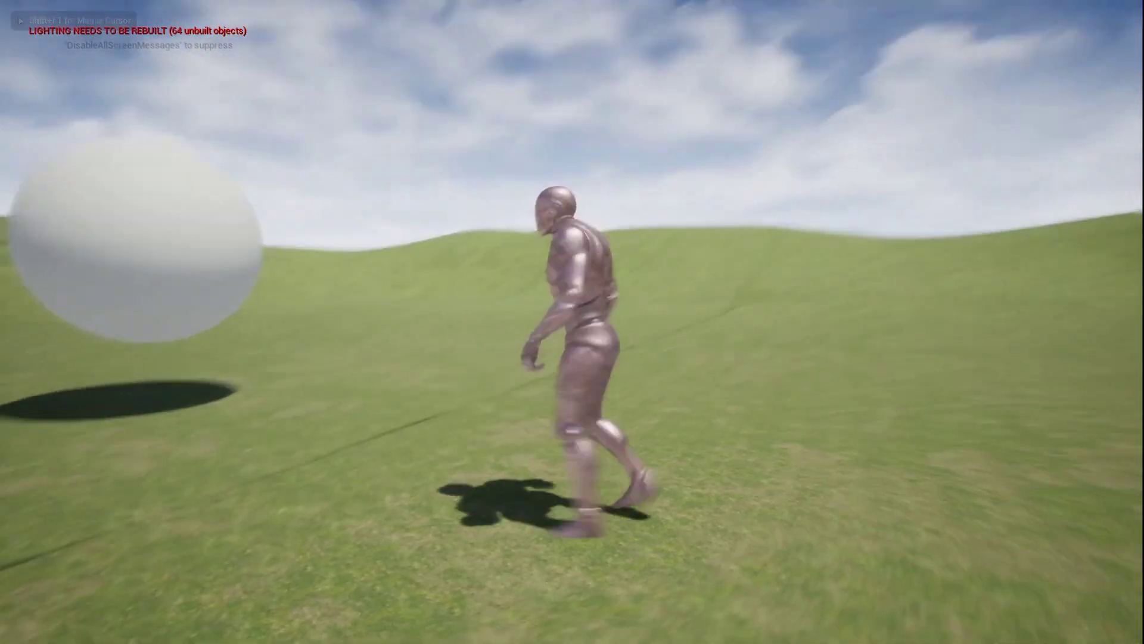
key("s")
key("d")
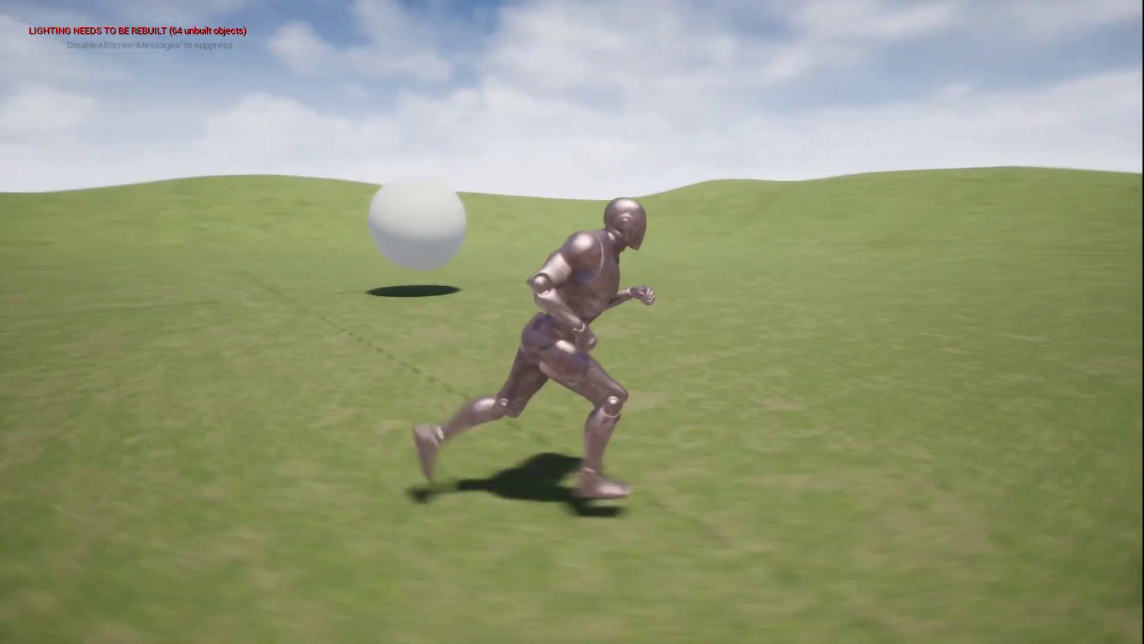
key("d")
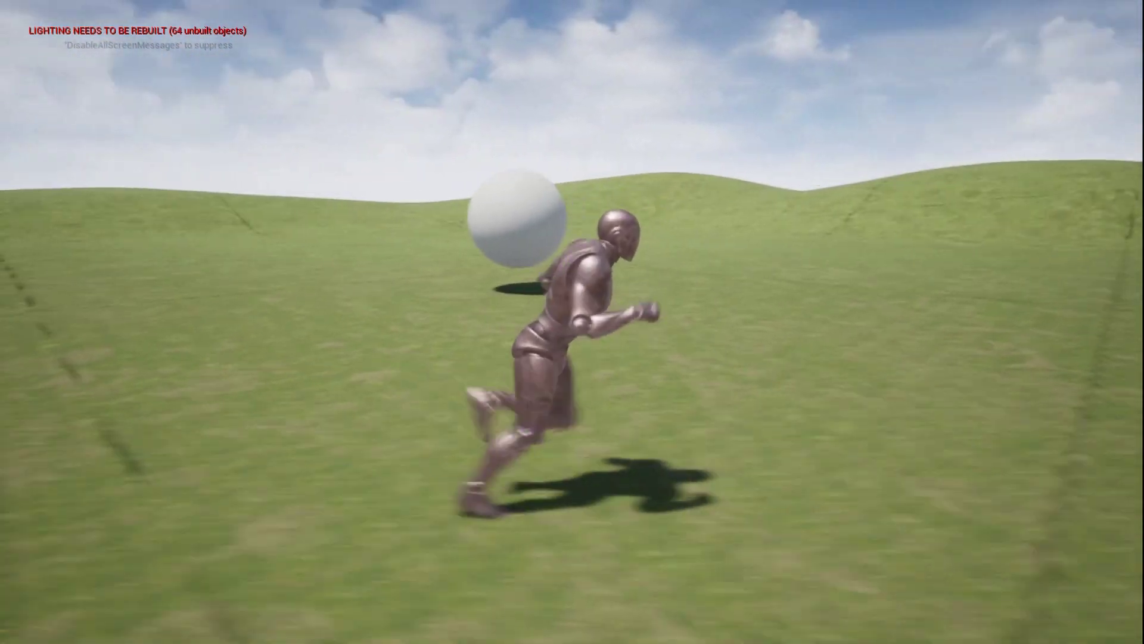
key("a")
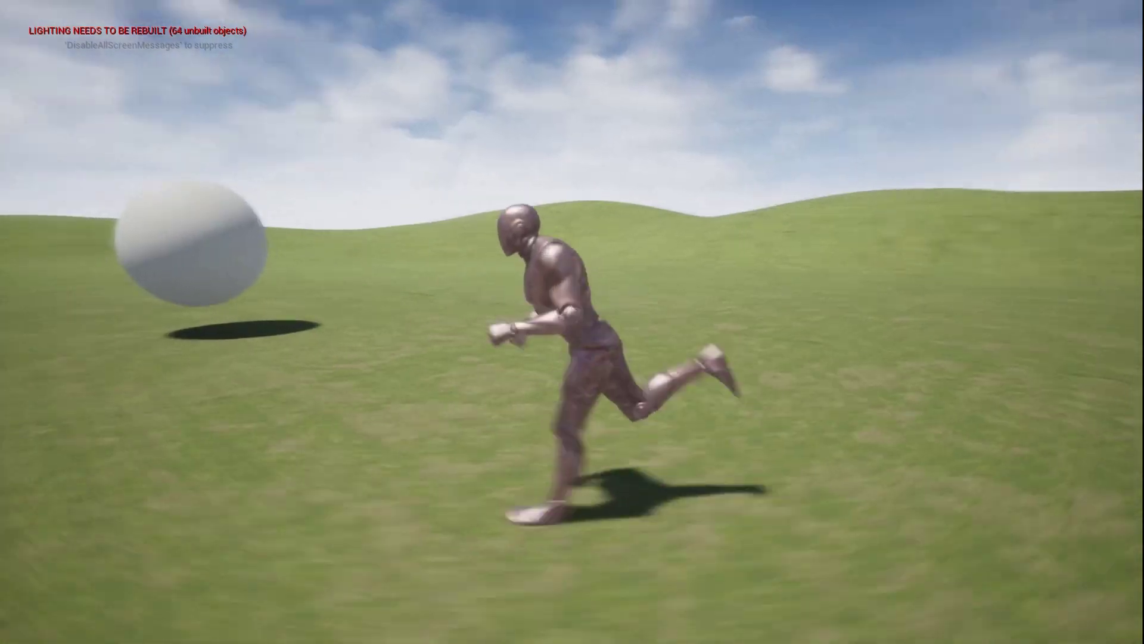
key("s")
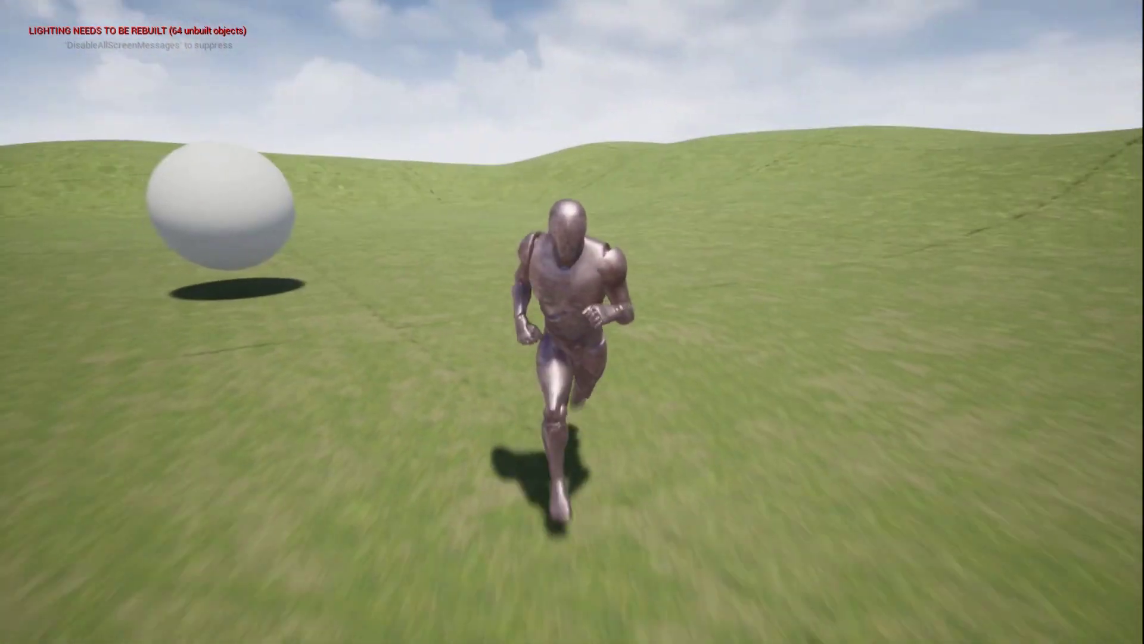
key("Escape")
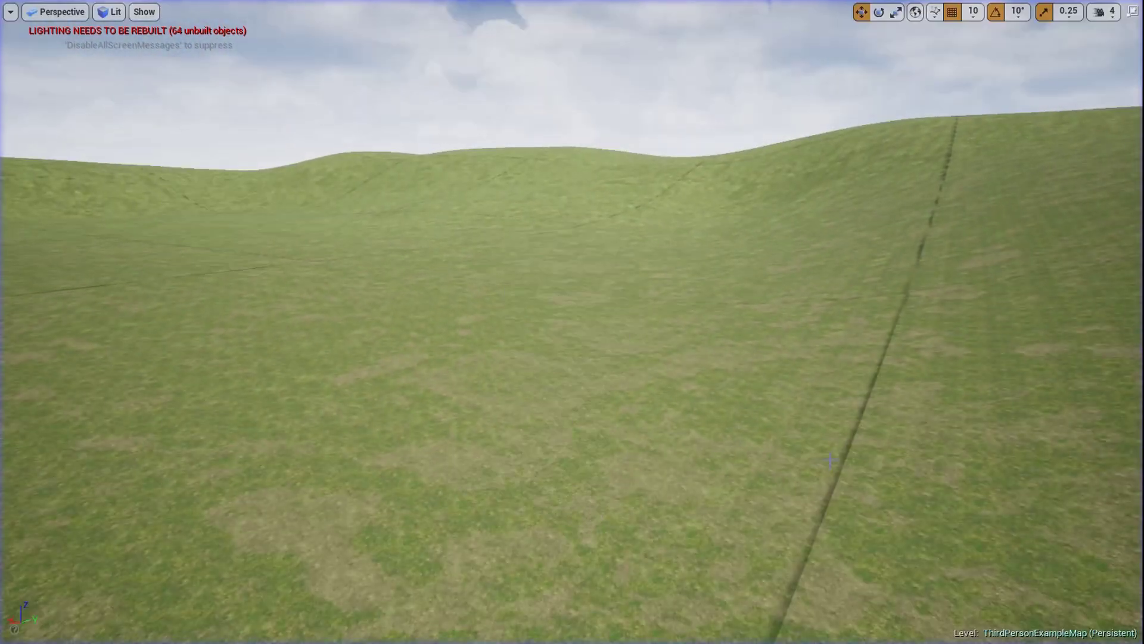
key("F11")
Open the In_Edgewise_FIN sound wave from the DP folder and examine its sound settings.
left_click(267, 8)
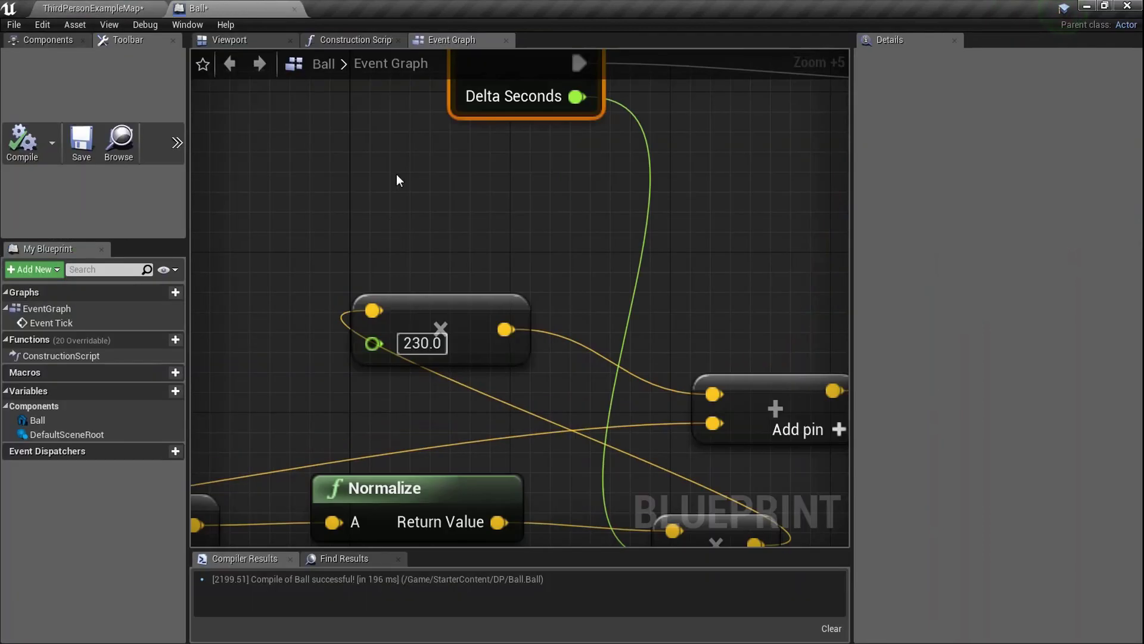
left_click(94, 8)
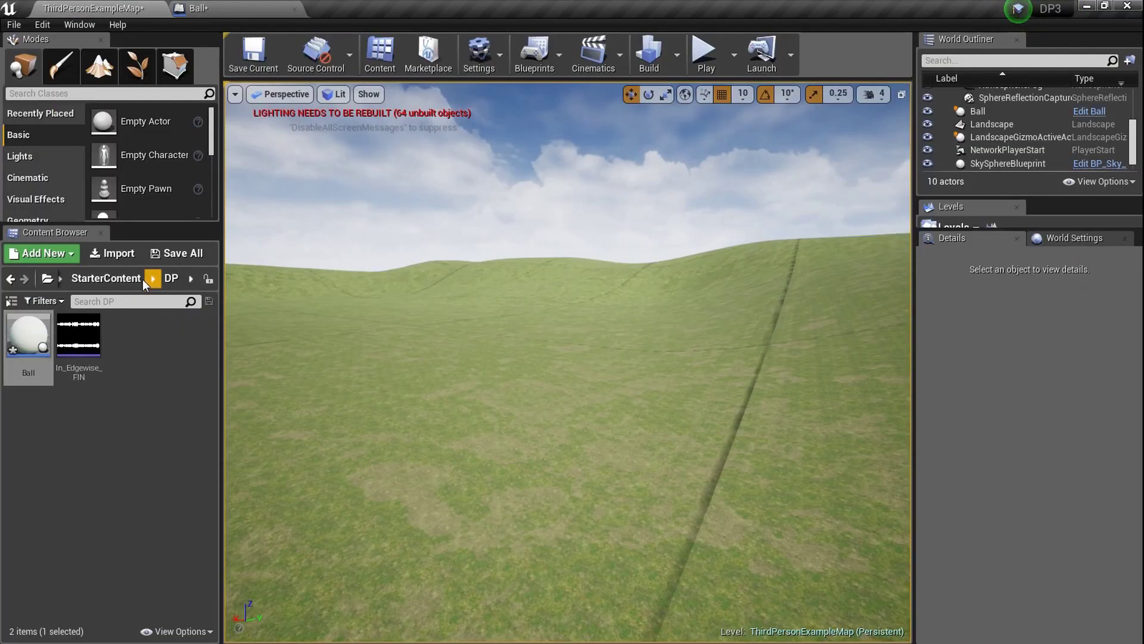
left_click(75, 342)
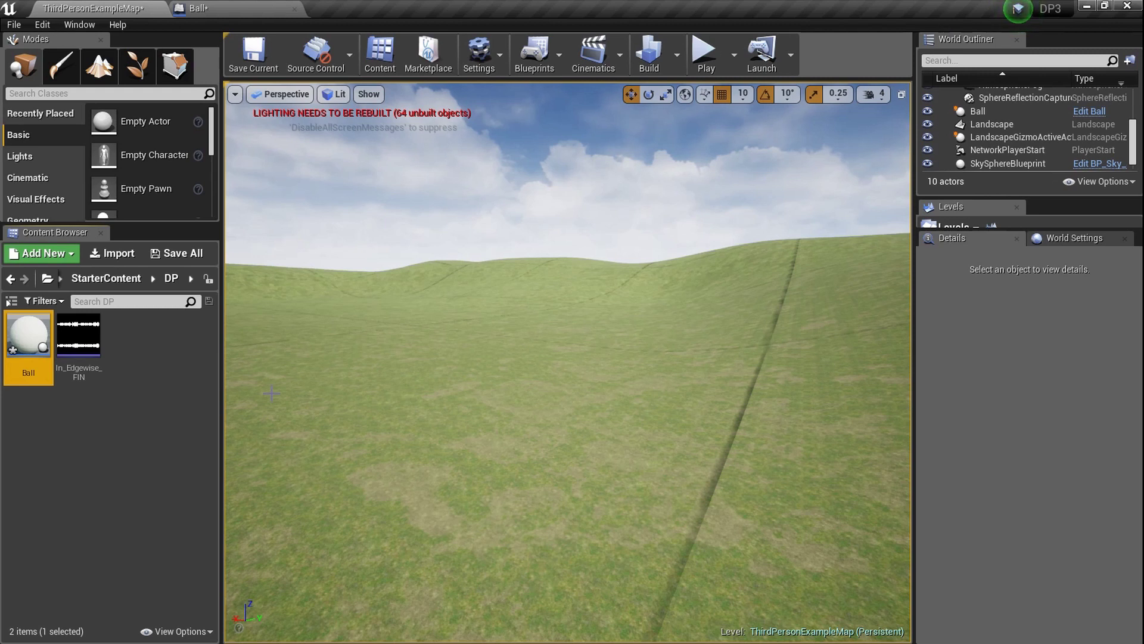
mouse_move(85, 356)
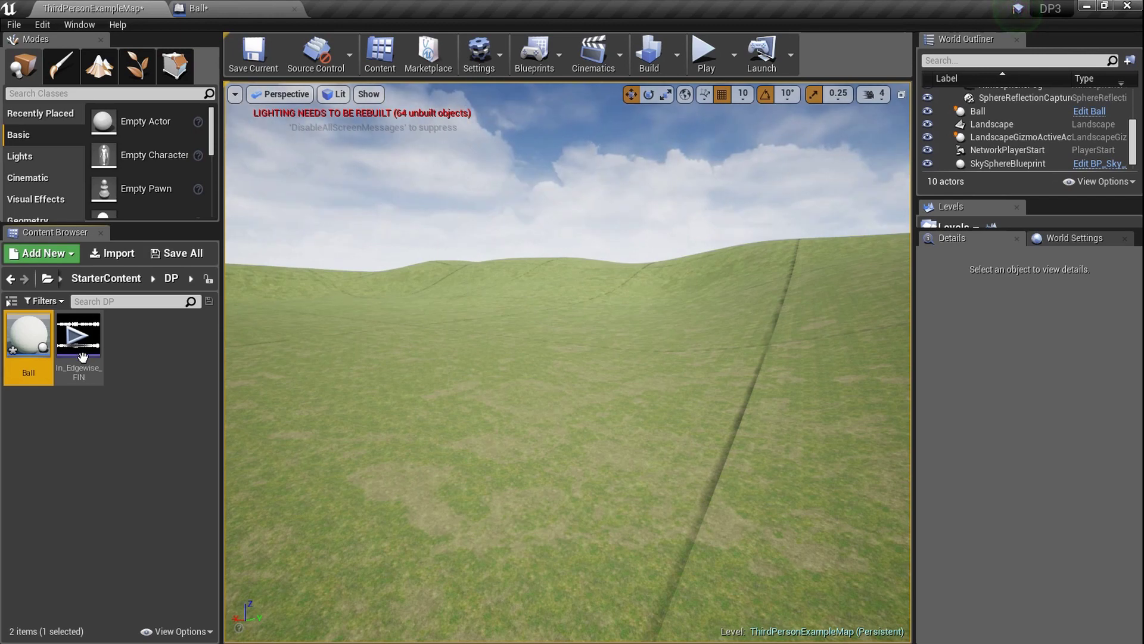
double_click(83, 356)
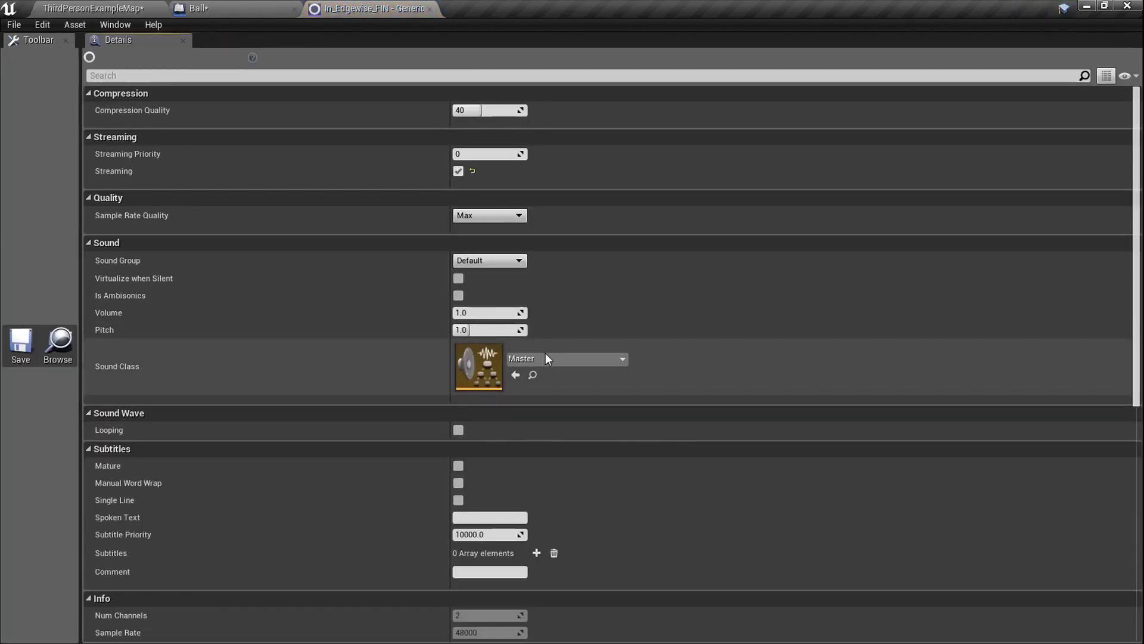
scroll(534, 420, "down", 1)
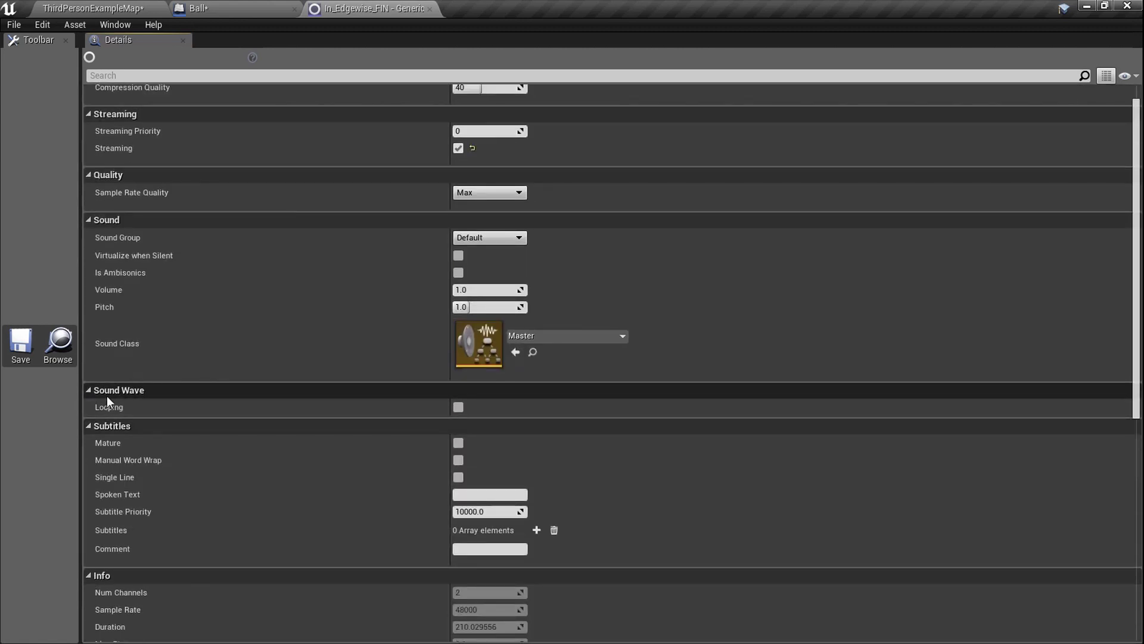
Enable Looping and Virtualize when Silent on the In_Edgewise_FIN sound wave and save the asset.
left_click(459, 408)
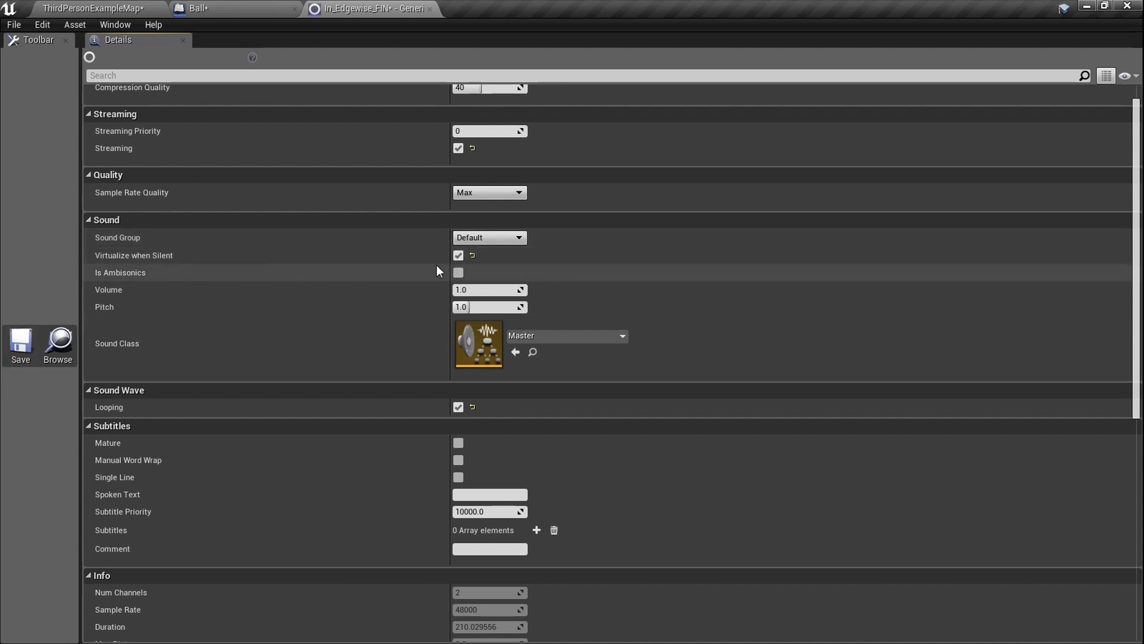
left_click(18, 344)
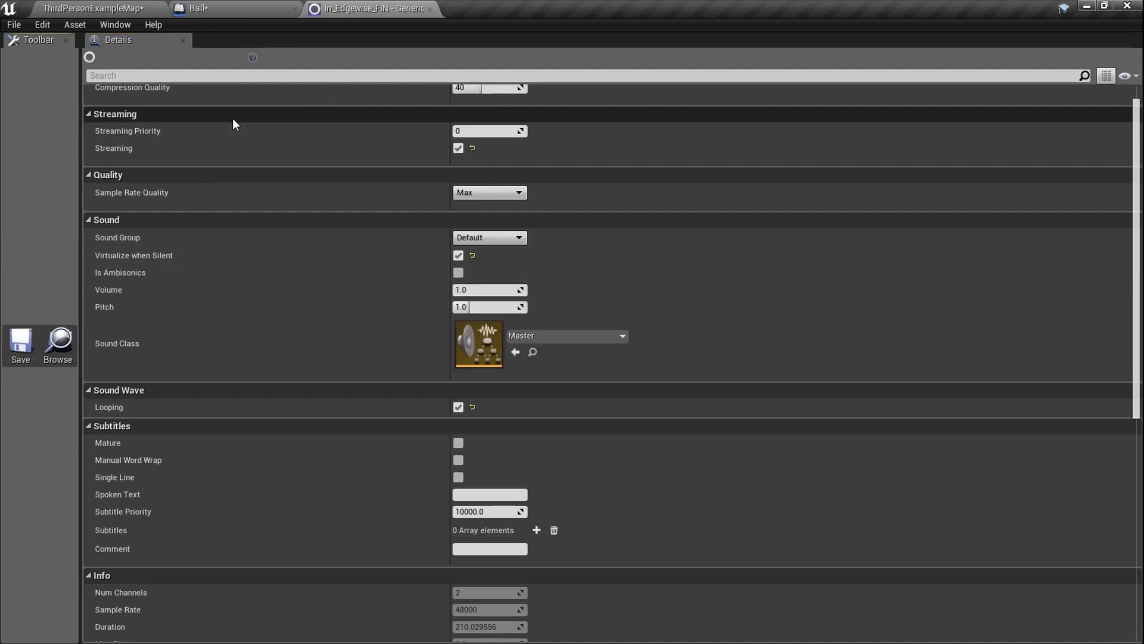
Add an Audio component based on In_Edgewise_FIN to the Ball blueprint and name it Audio.
left_click(236, 7)
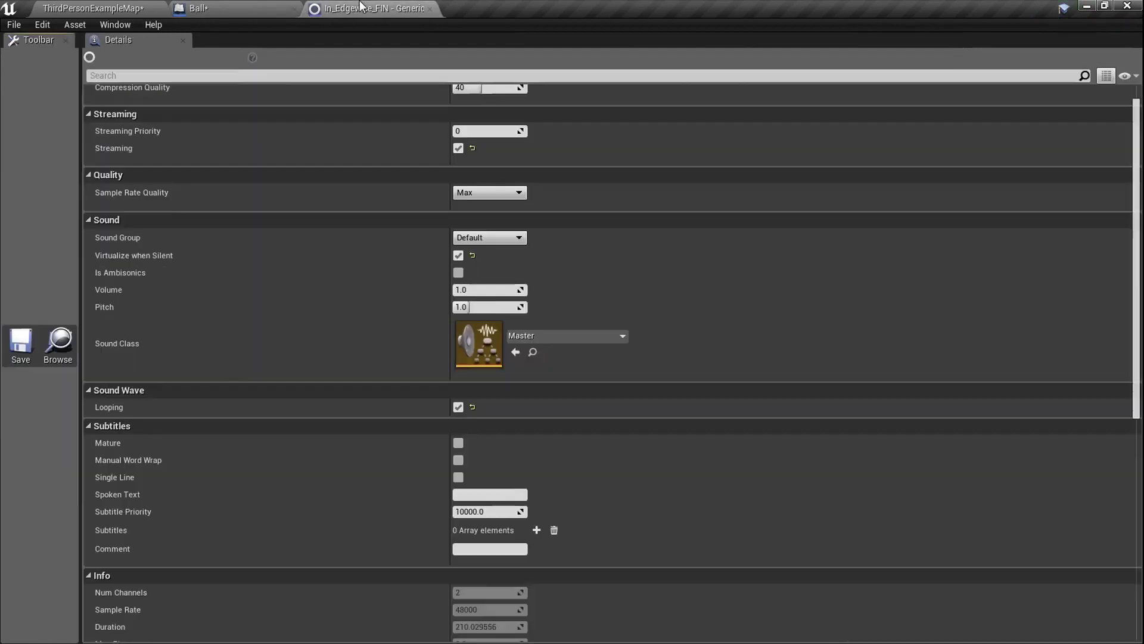
scroll(380, 235, "down", 8)
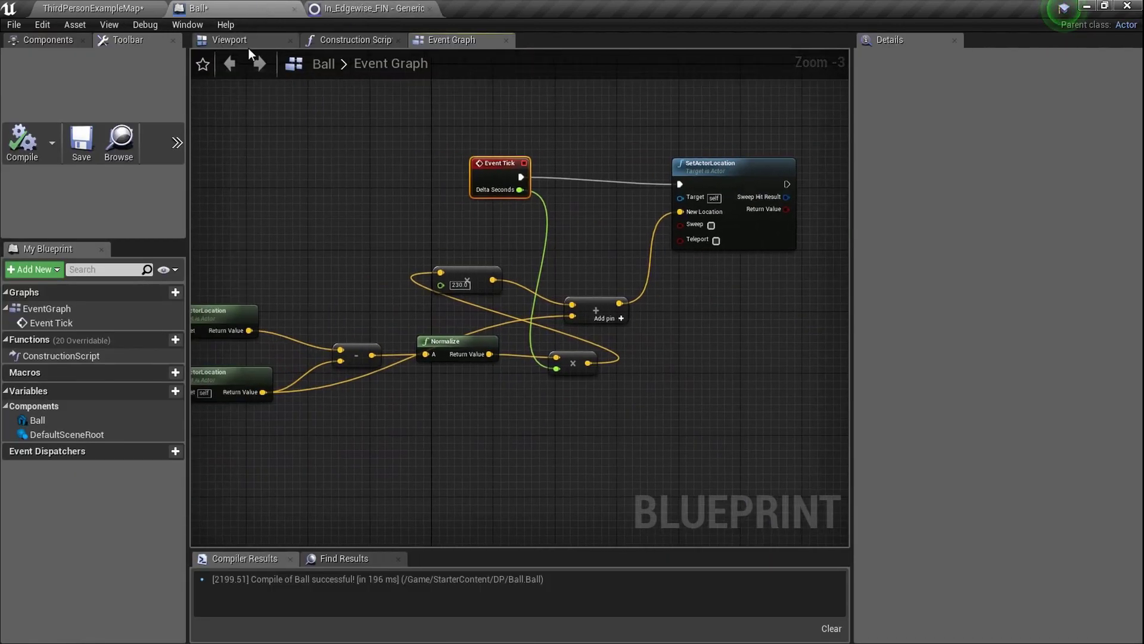
left_click(263, 39)
left_click(365, 40)
left_click(262, 41)
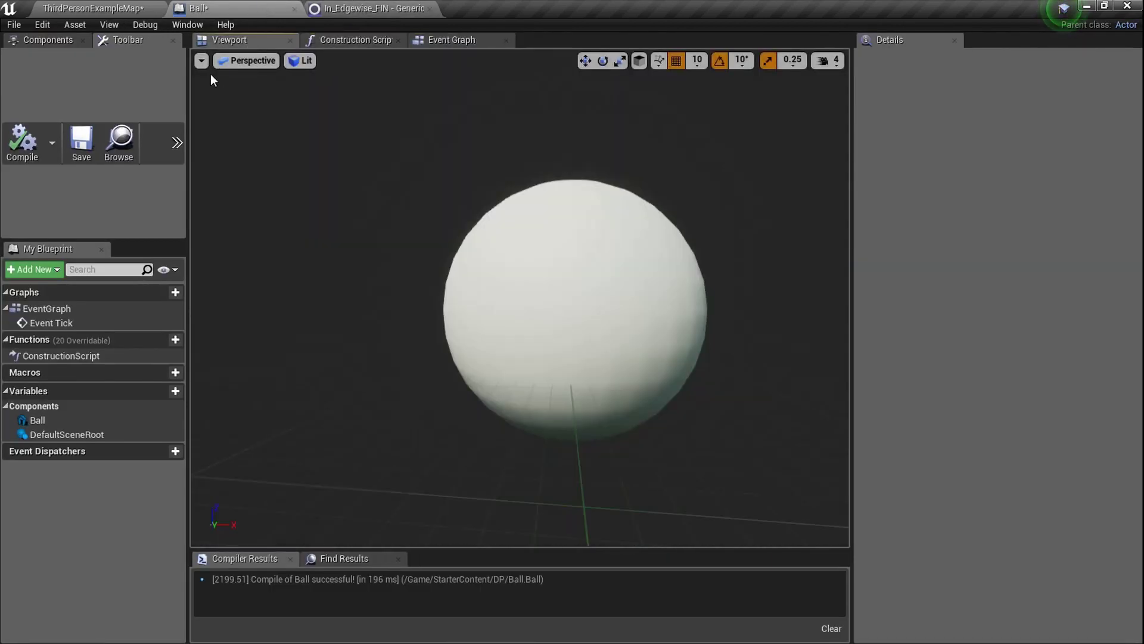
left_click(43, 41)
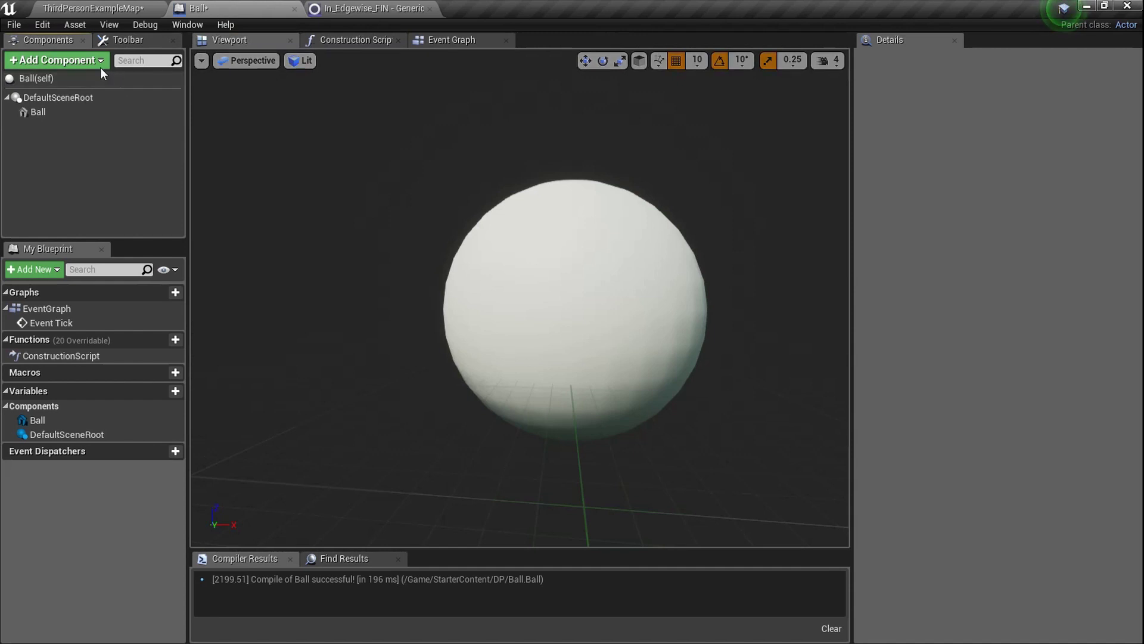
left_click(100, 61)
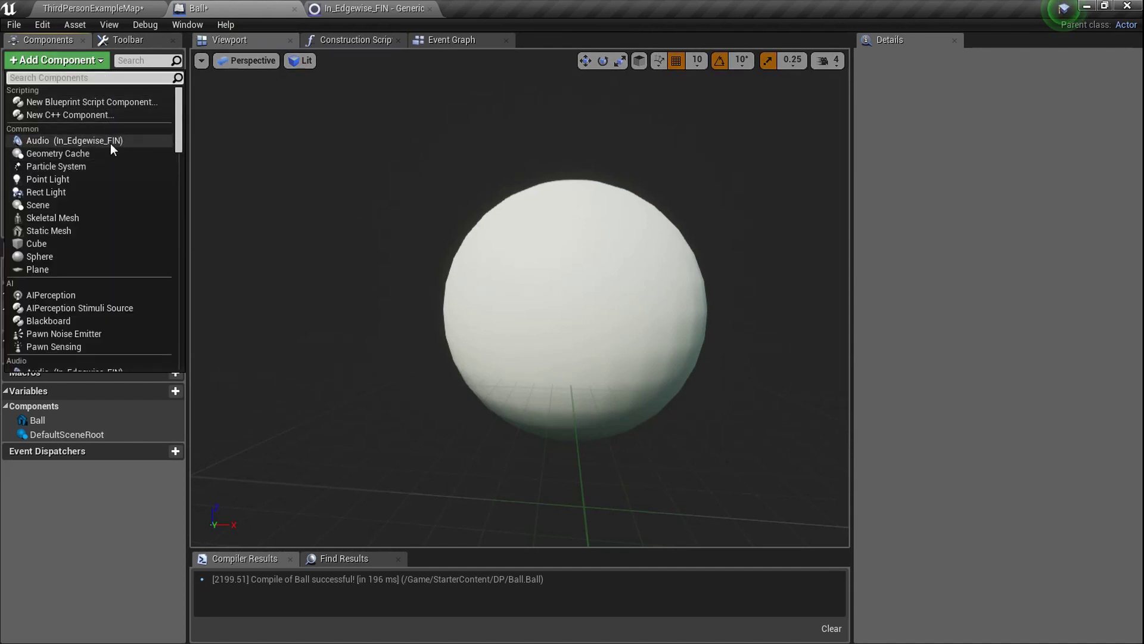
left_click(93, 8)
left_click(196, 9)
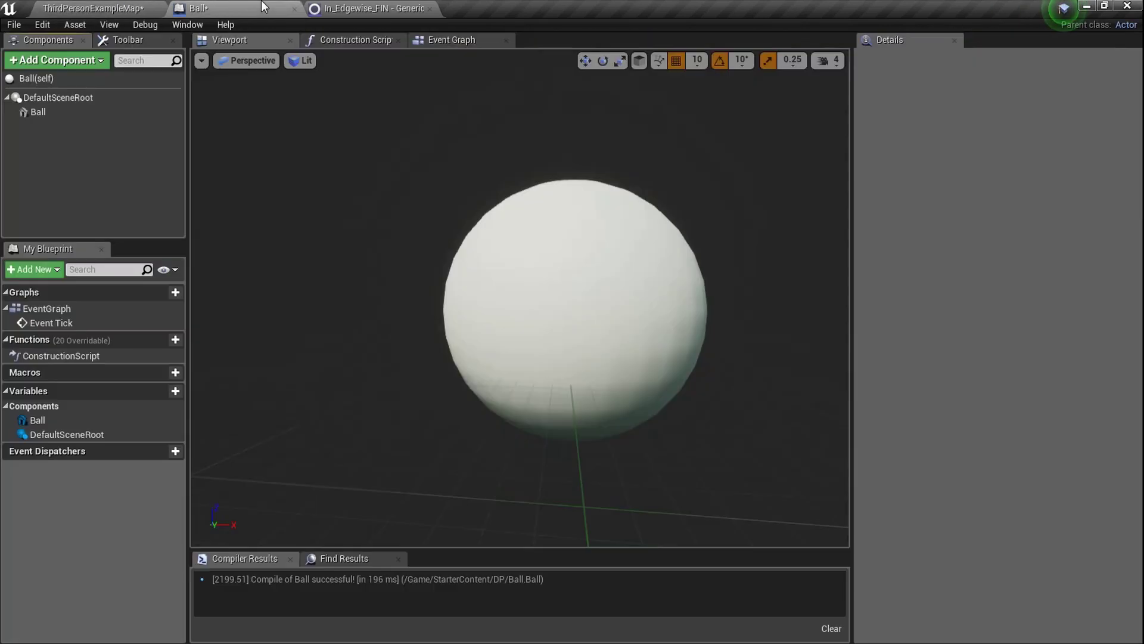
left_click(97, 61)
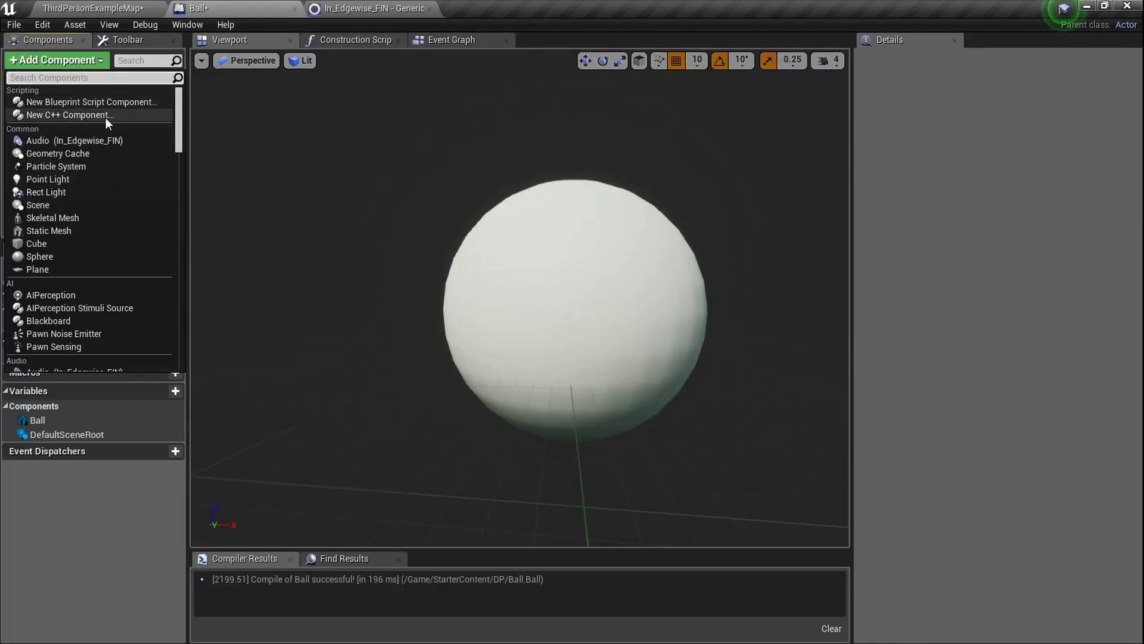
left_click(115, 140)
type("Audio")
key("Return")
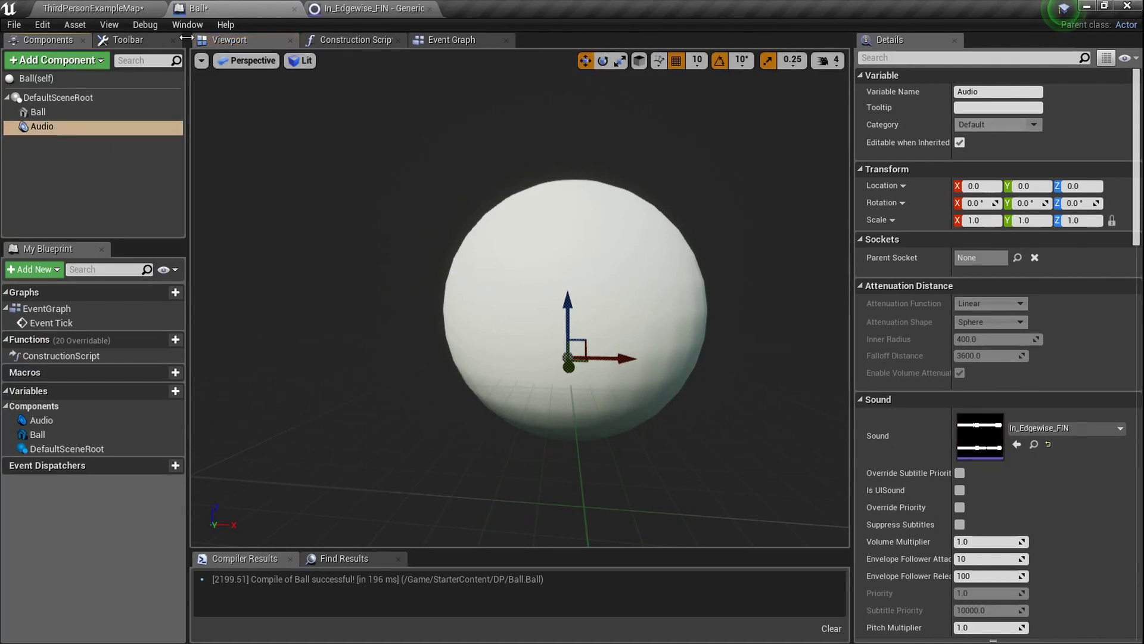
Attach the Audio component to the Ball mesh as its child and compile the Ball blueprint.
left_click(119, 8)
left_click(197, 7)
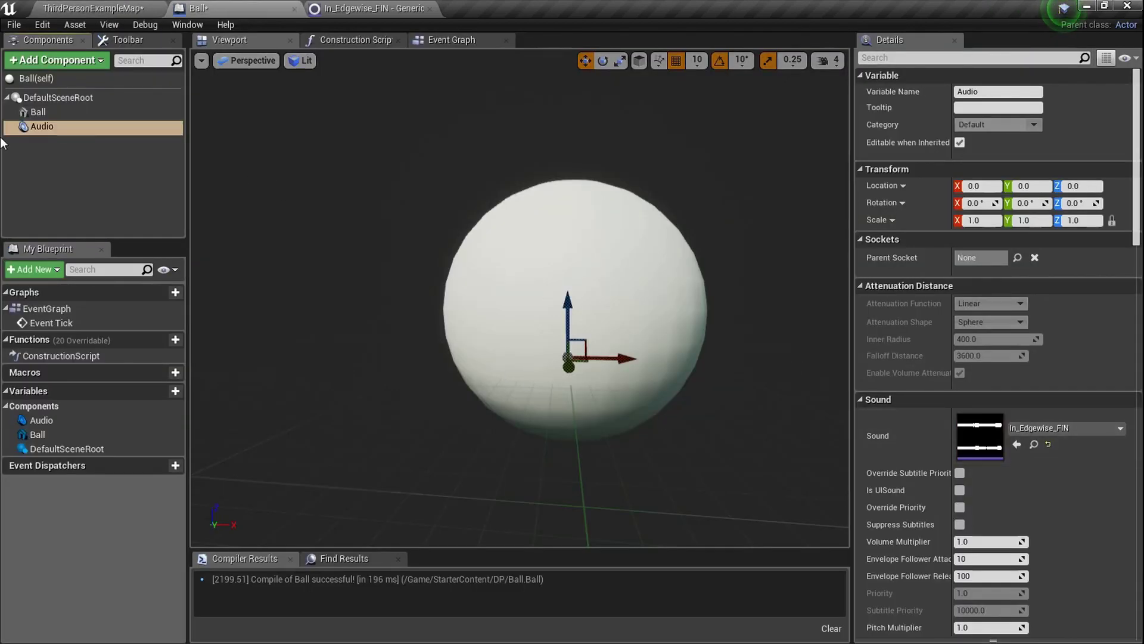
left_click(79, 128)
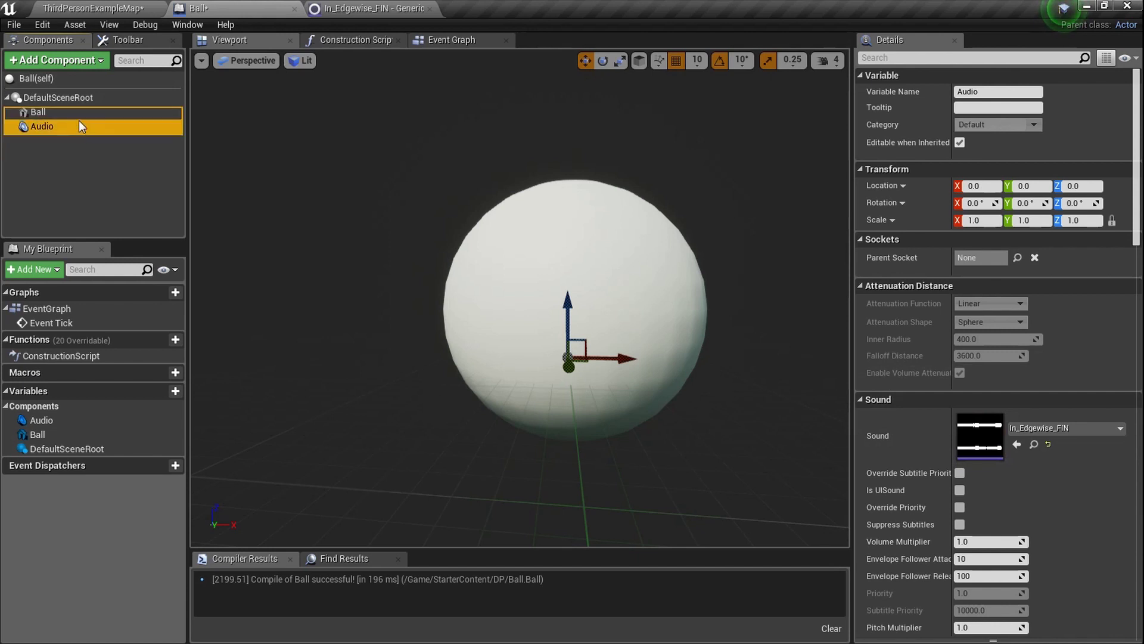
left_click_drag(81, 130, 83, 119)
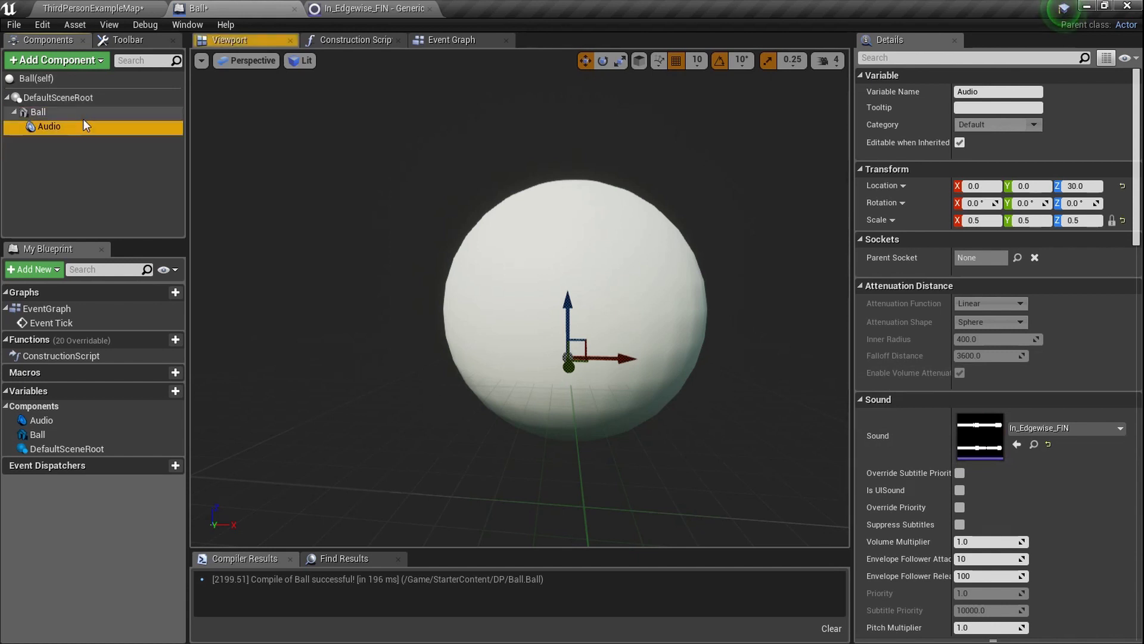
left_click_drag(606, 342, 614, 381)
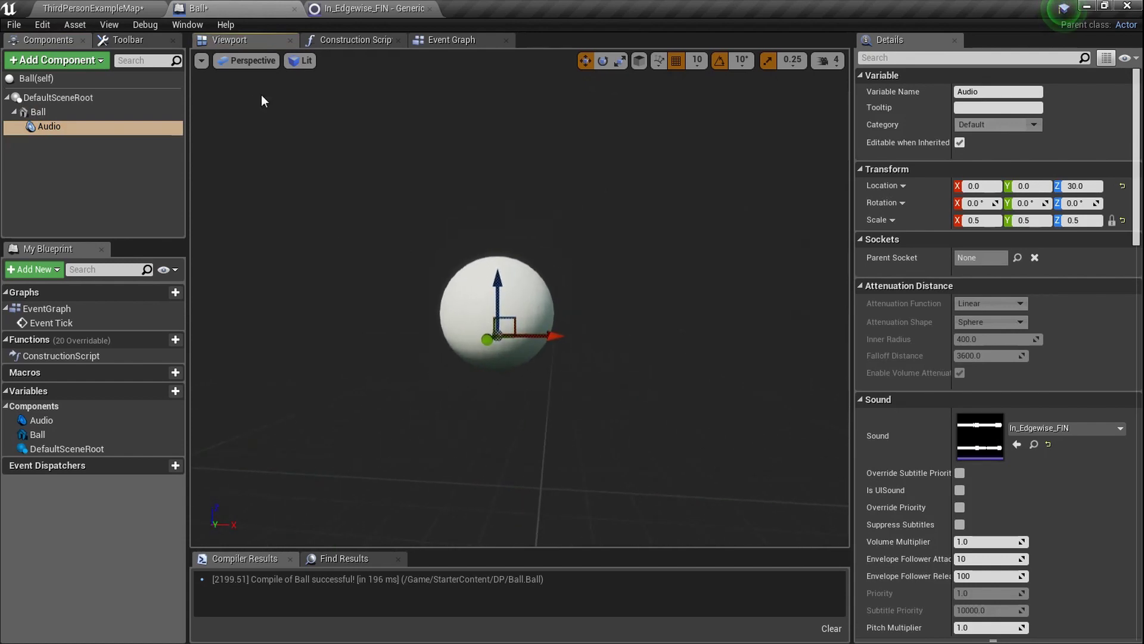
left_click(128, 8)
left_click(235, 3)
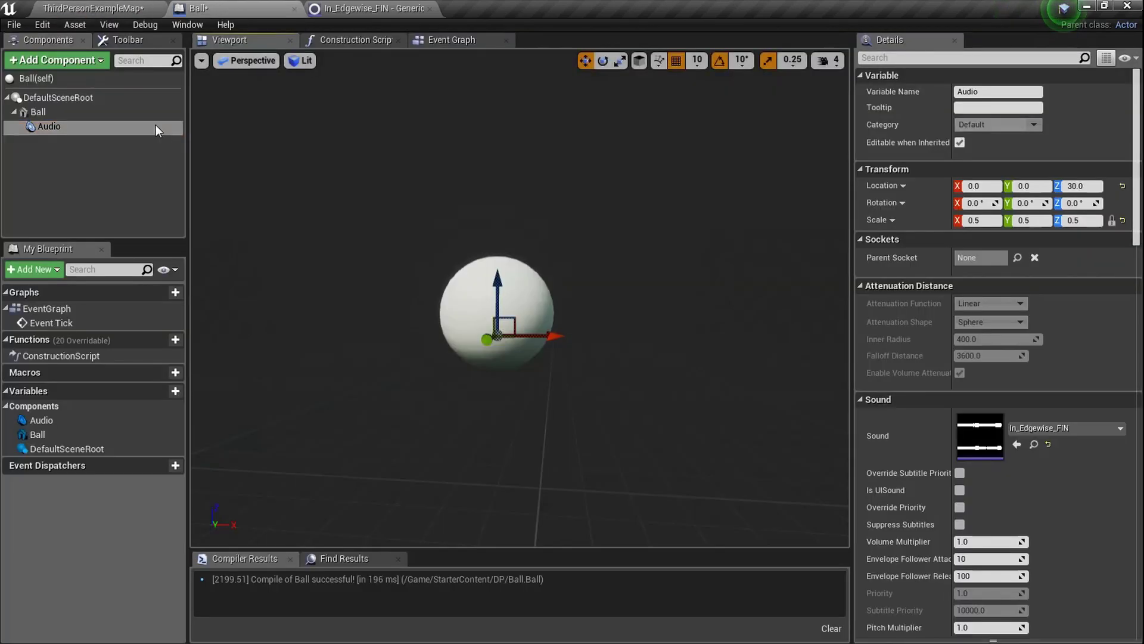
left_click(128, 40)
left_click(22, 142)
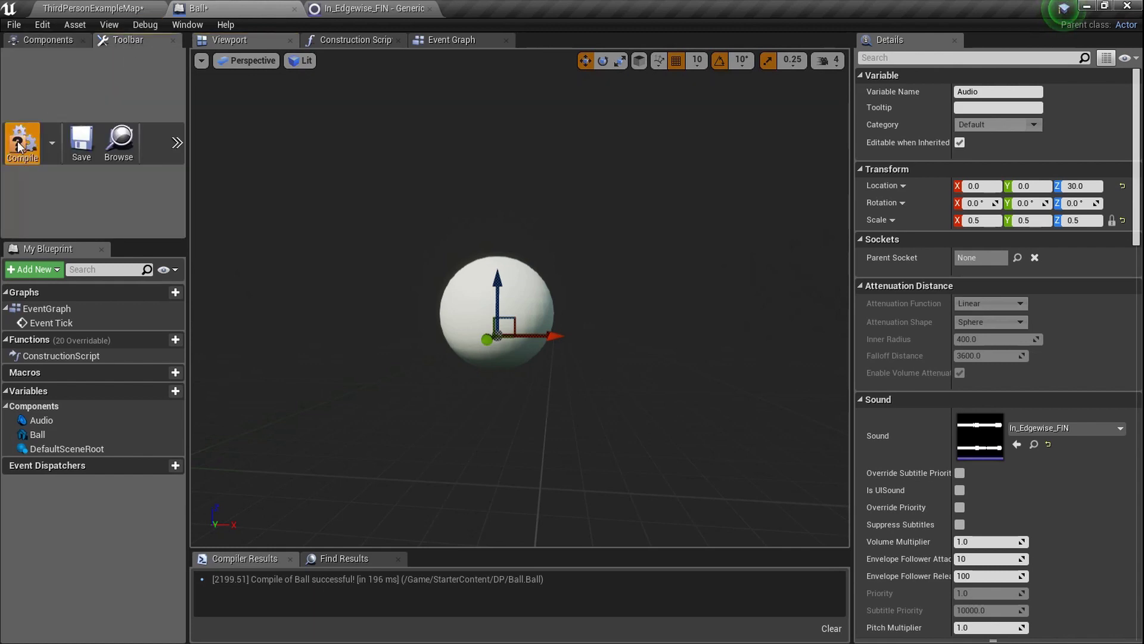
Play-test ThirdPersonExampleMap in full screen, running the character around the ball to check its sound, and end the session.
left_click(113, 8)
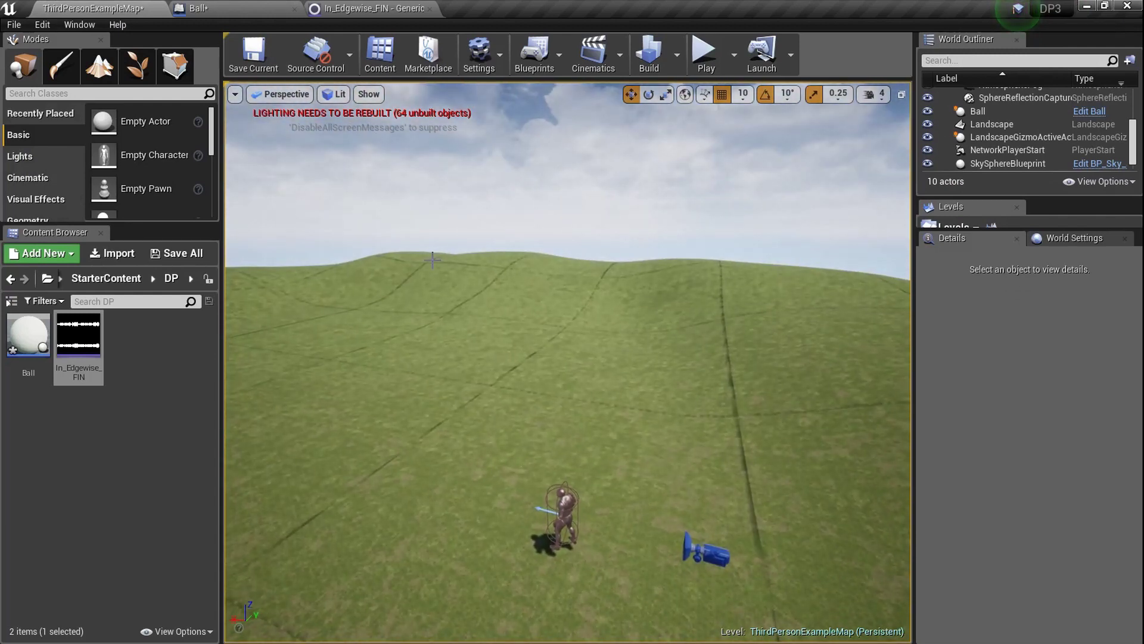
key("F11")
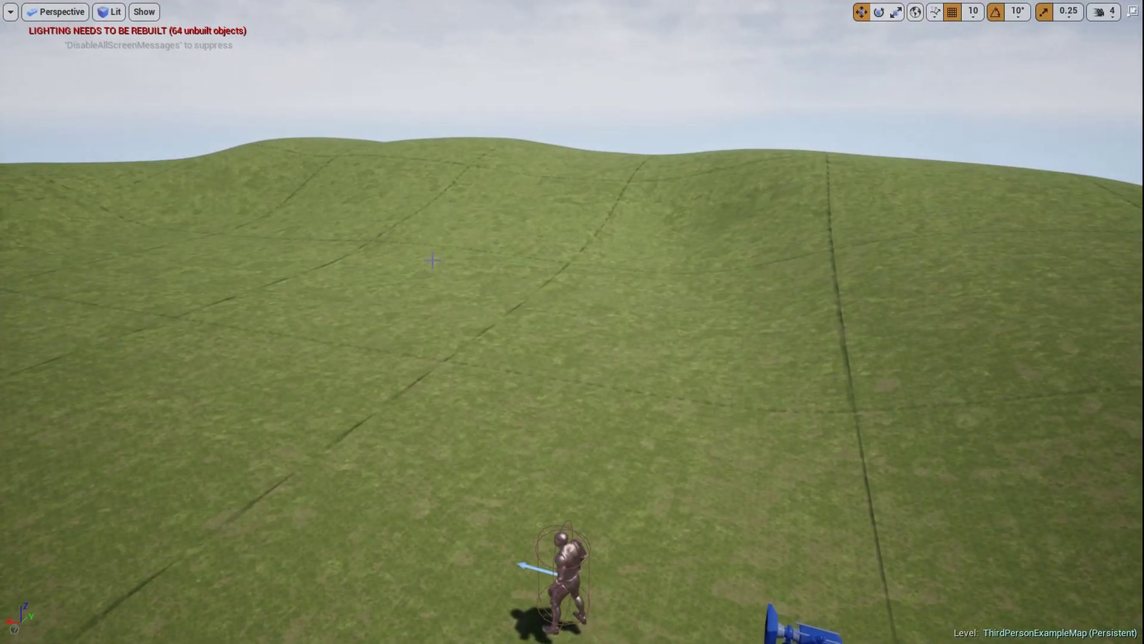
key("alt+p")
key("w")
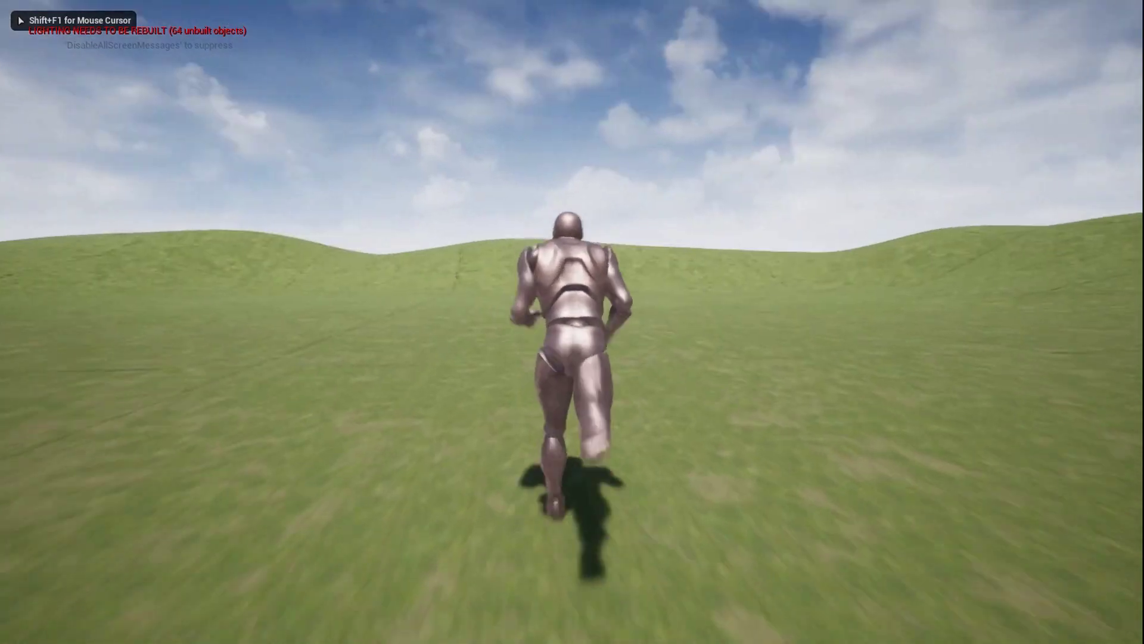
key("a")
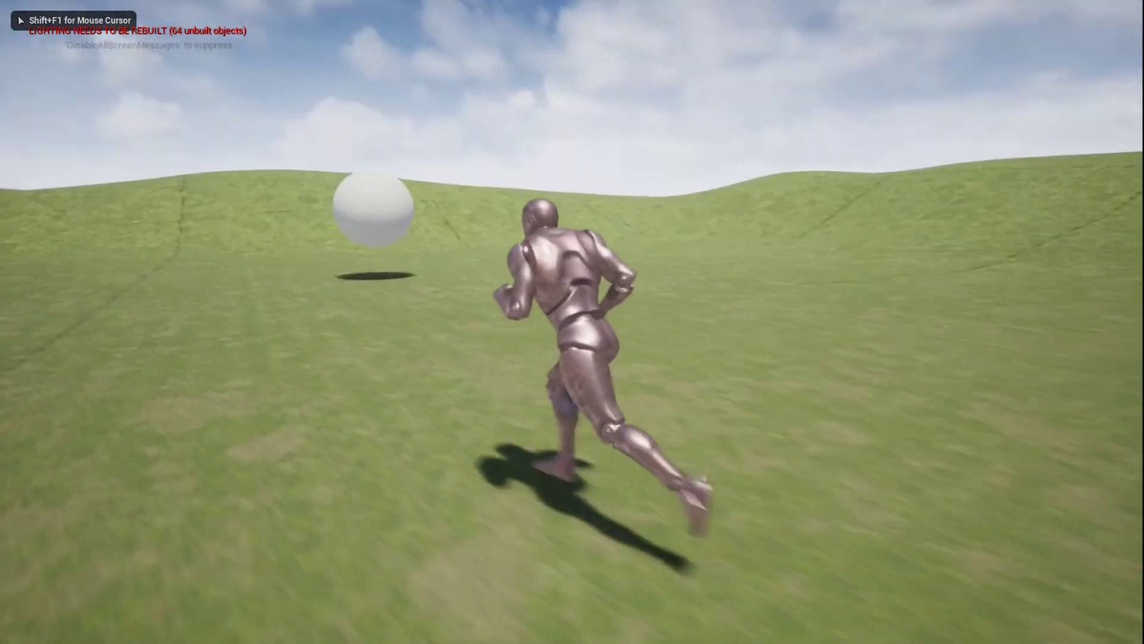
key("d")
key("s")
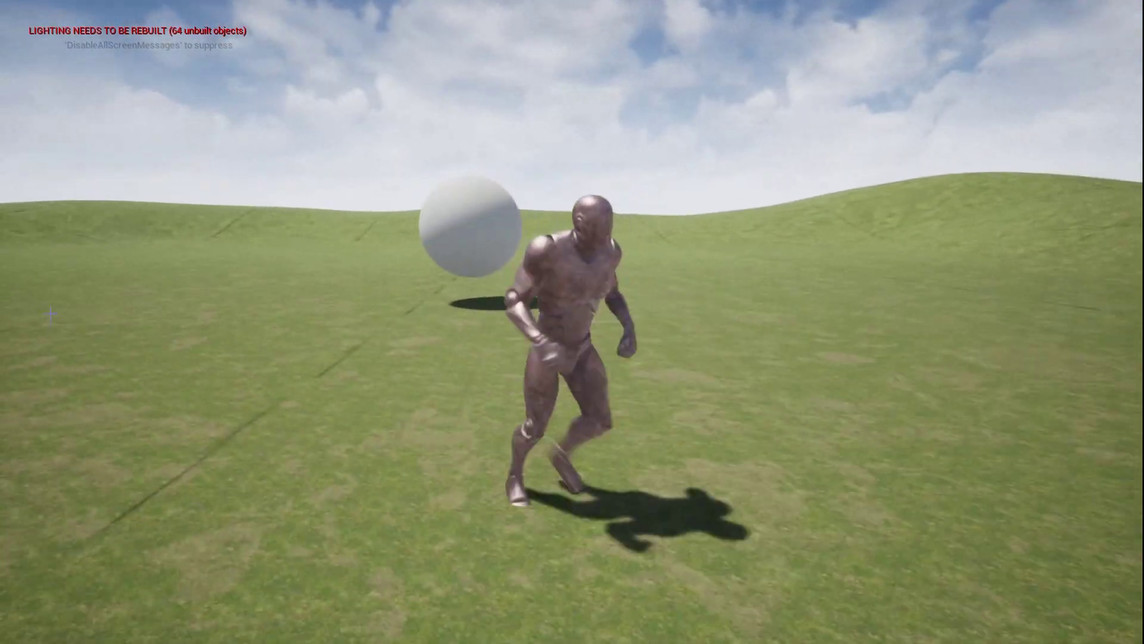
key("Escape")
key("F11")
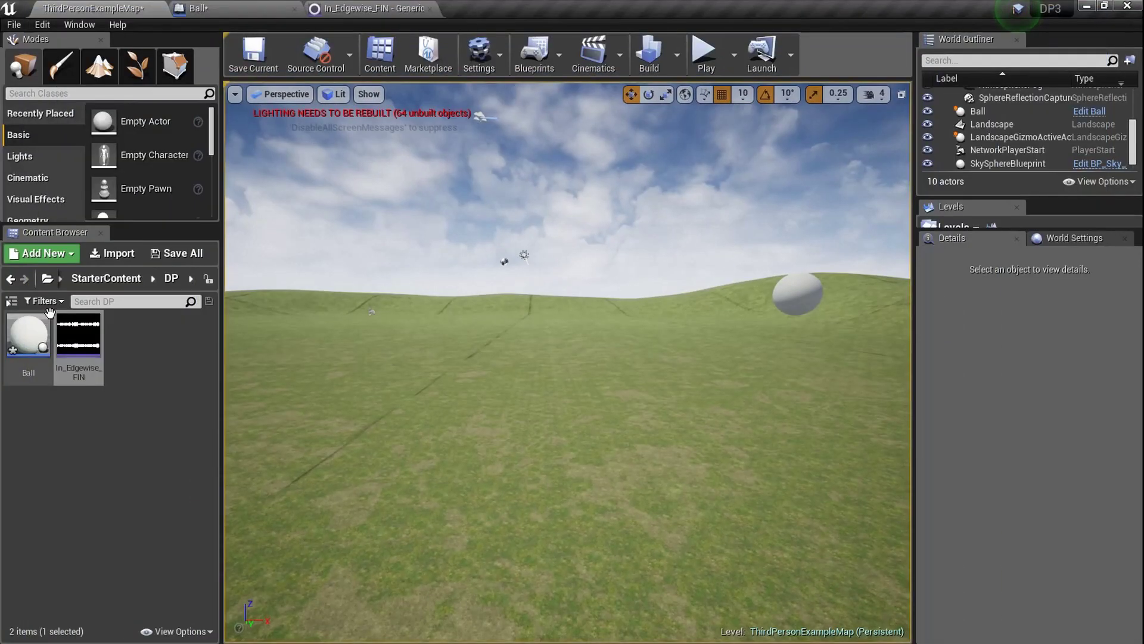
right_click_drag(477, 370, 673, 366)
key("w")
key("a")
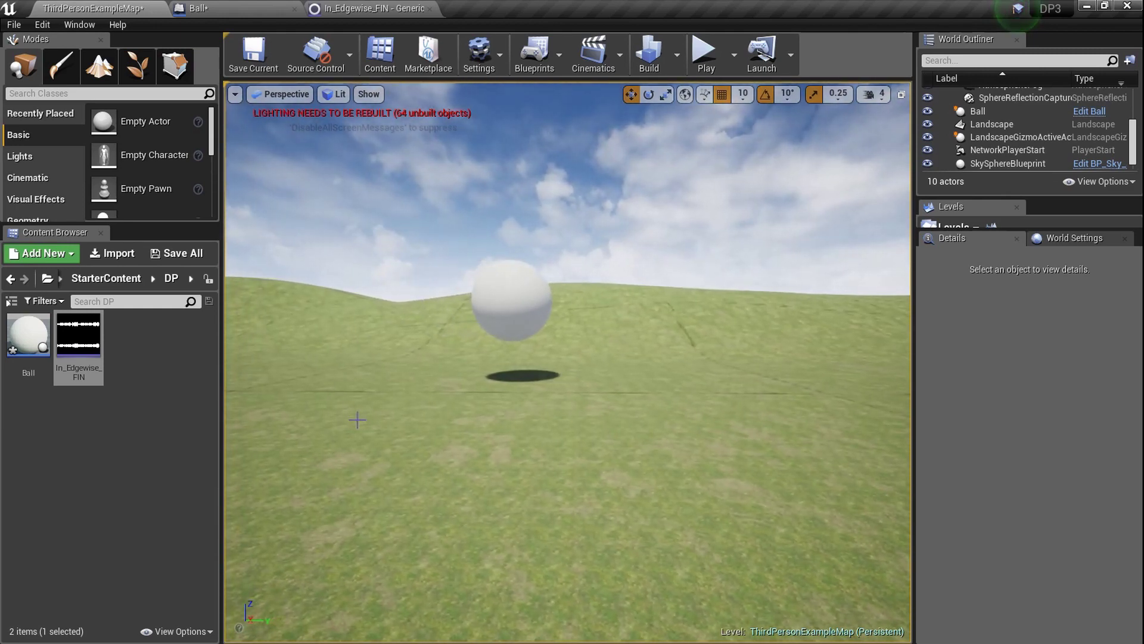
key("w")
right_click_drag(416, 411, 445, 410)
key("s")
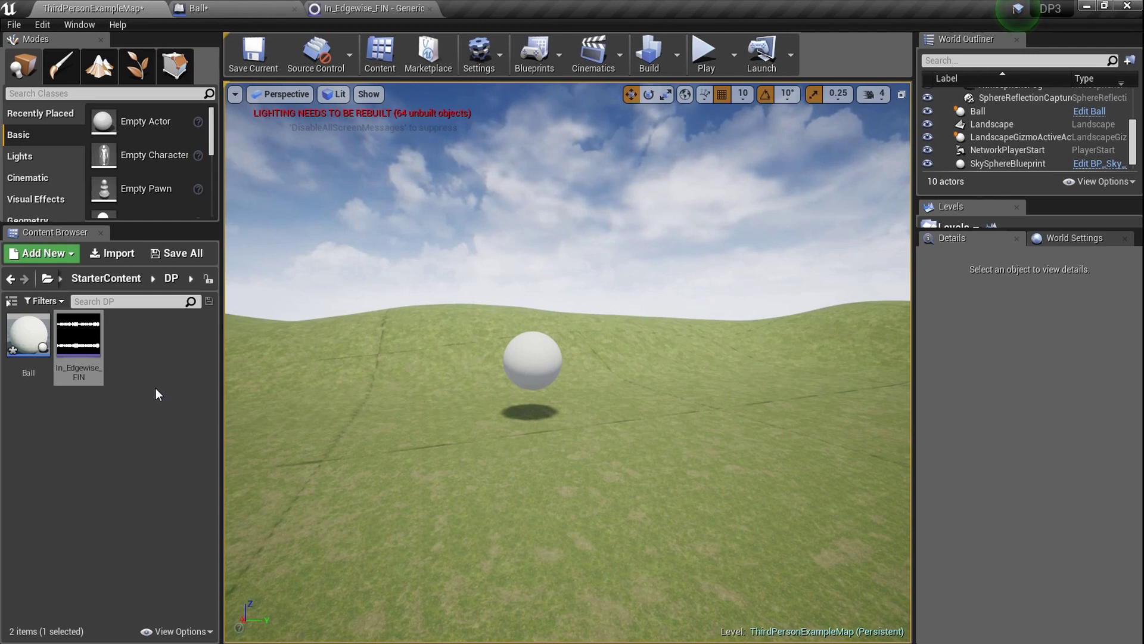
Create a sound cue from the In_Edgewise_FIN sound wave and open it to inspect its Wave Player node.
right_click(73, 370)
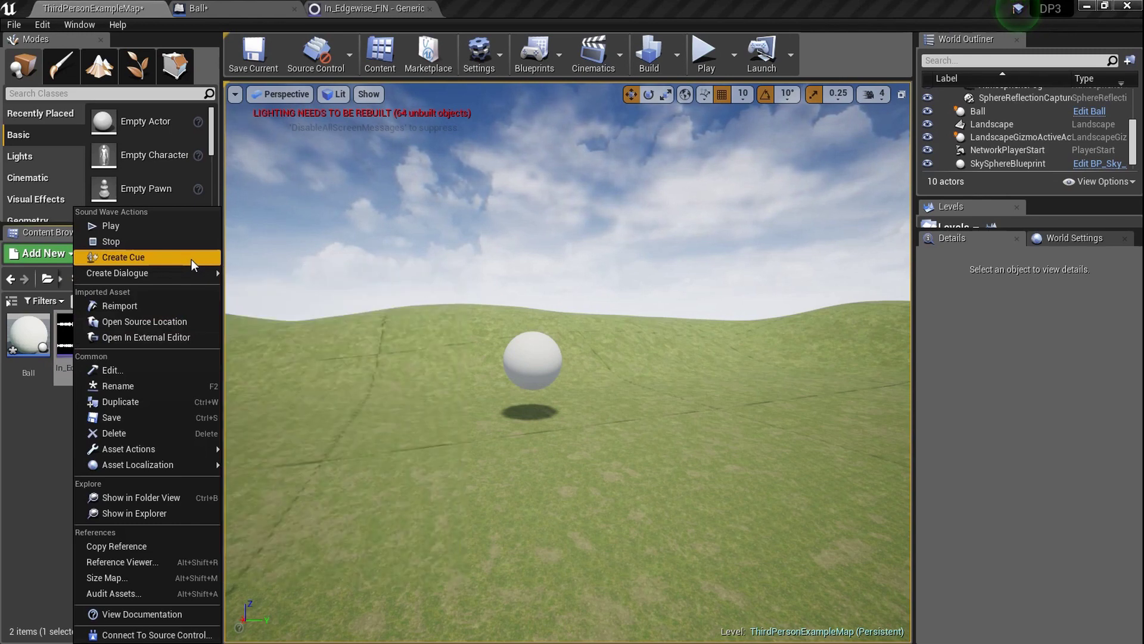
left_click(191, 259)
left_click(132, 360)
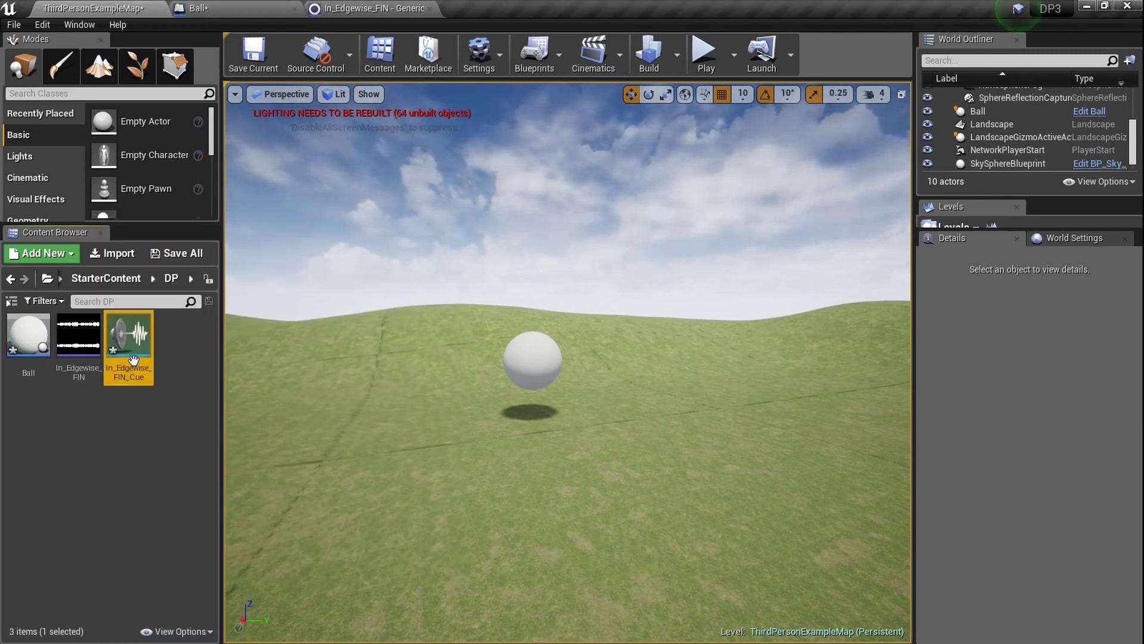
double_click(132, 361)
scroll(528, 304, "down", 2)
left_click(563, 356)
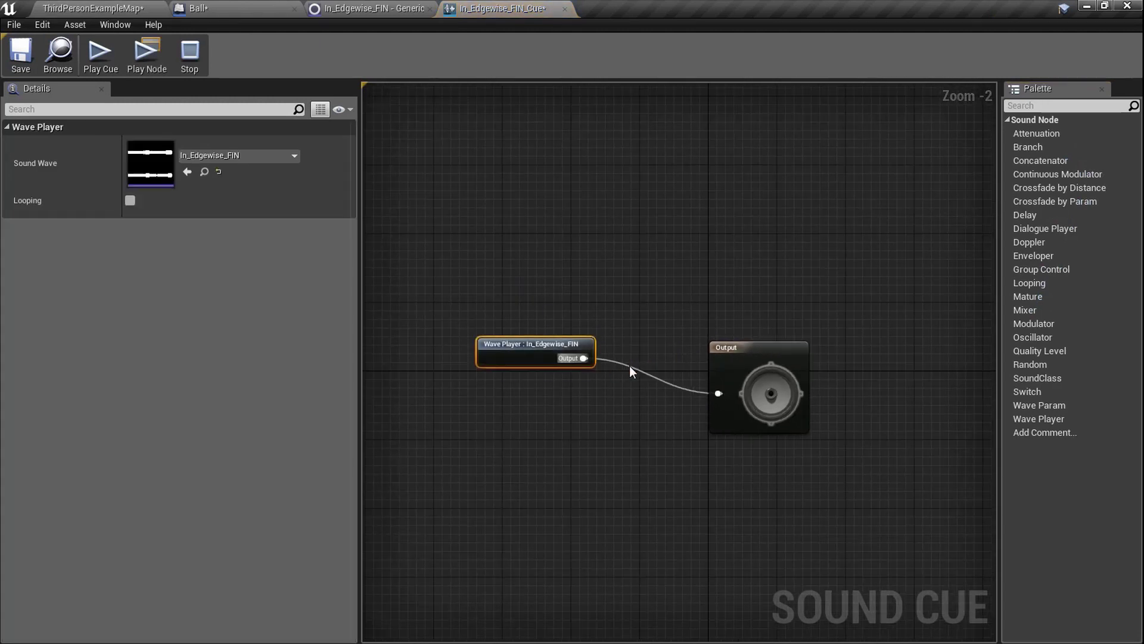
scroll(536, 383, "up", 4)
scroll(534, 374, "down", 3)
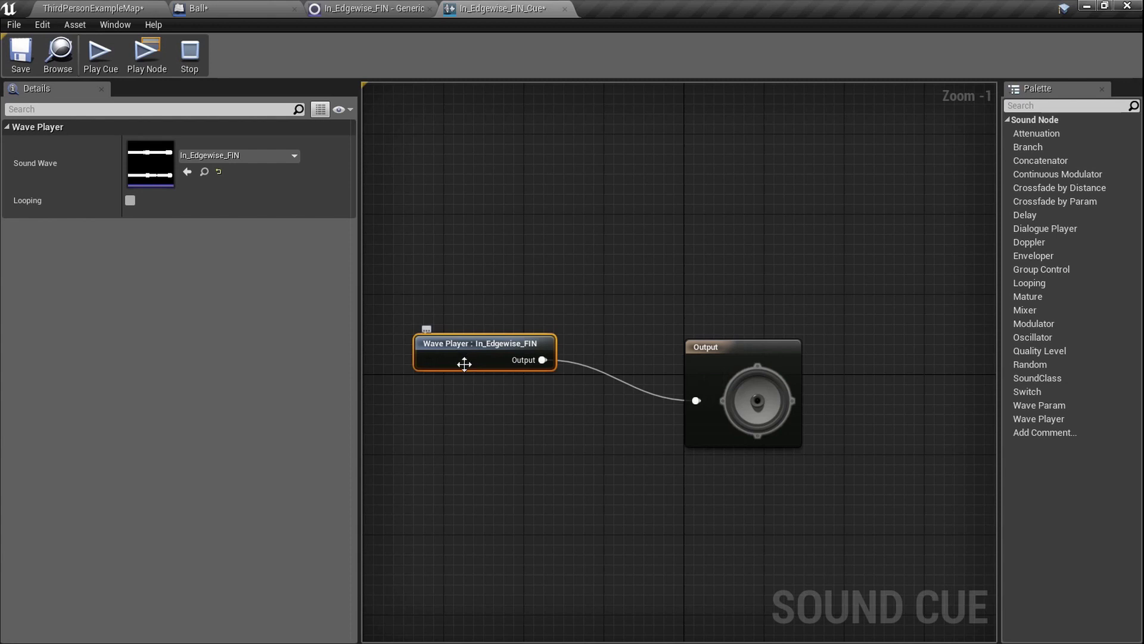
Enable Override Attenuation on the sound cue's Output node and preview the node's playback briefly.
right_click(558, 266)
left_click(548, 263)
left_click(548, 263)
right_click_drag(730, 320, 765, 295)
scroll(766, 295, "up", 1)
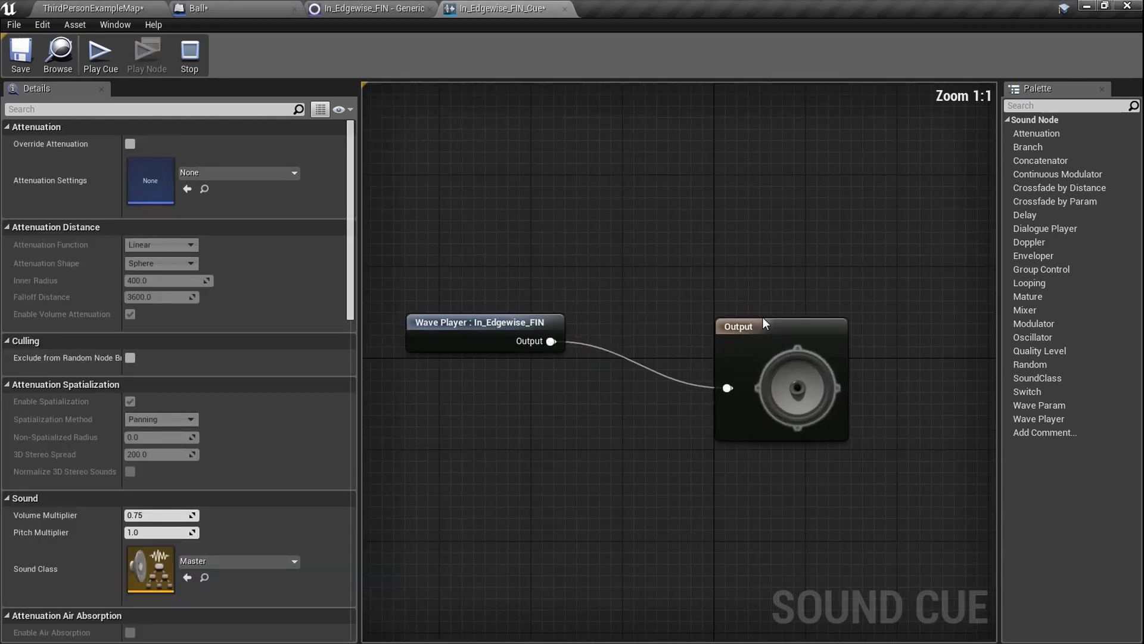
left_click(752, 355)
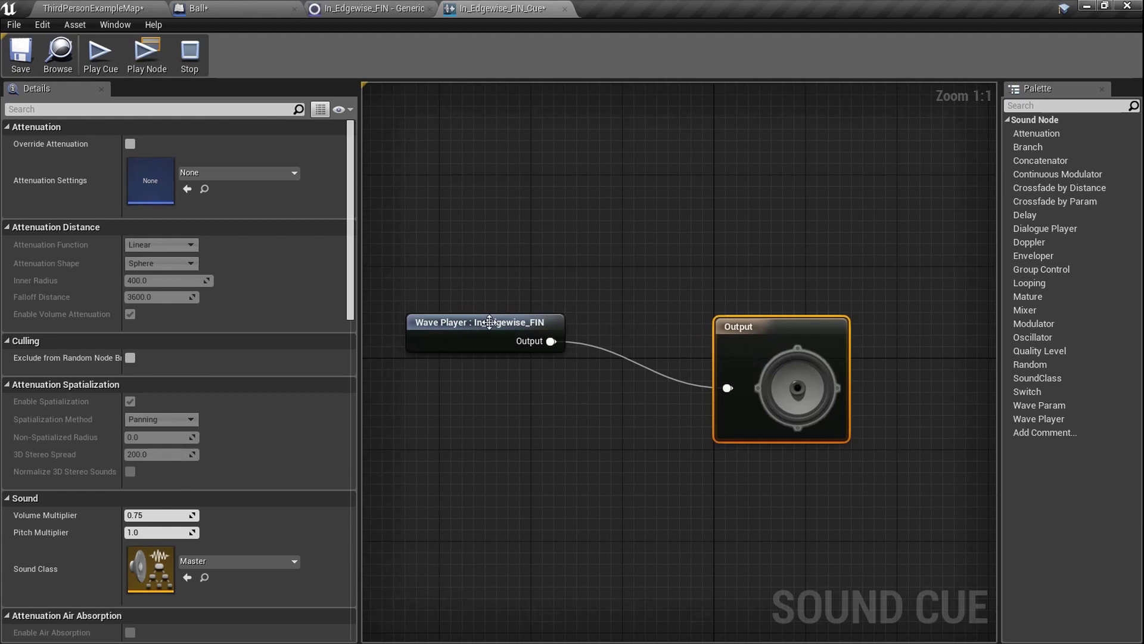
left_click(129, 144)
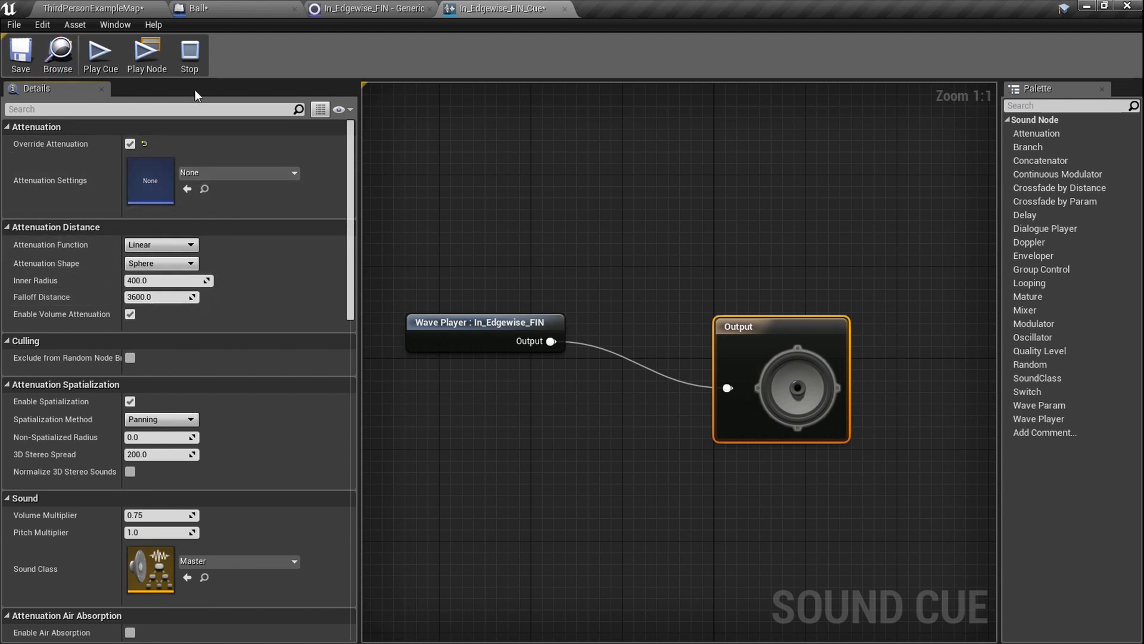
left_click(136, 69)
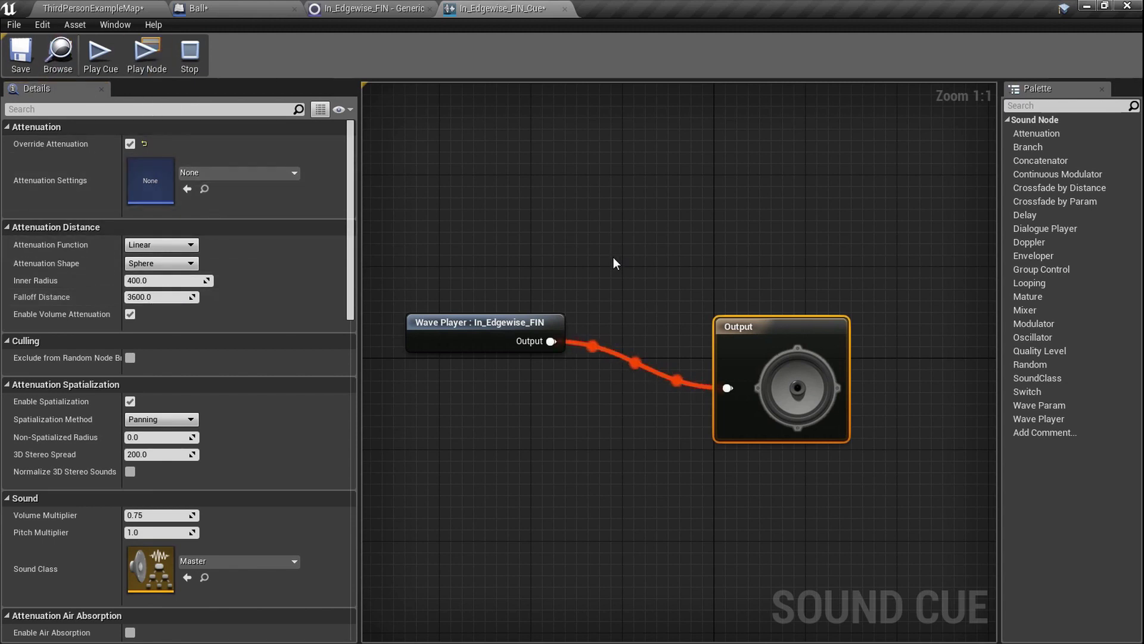
left_click(189, 56)
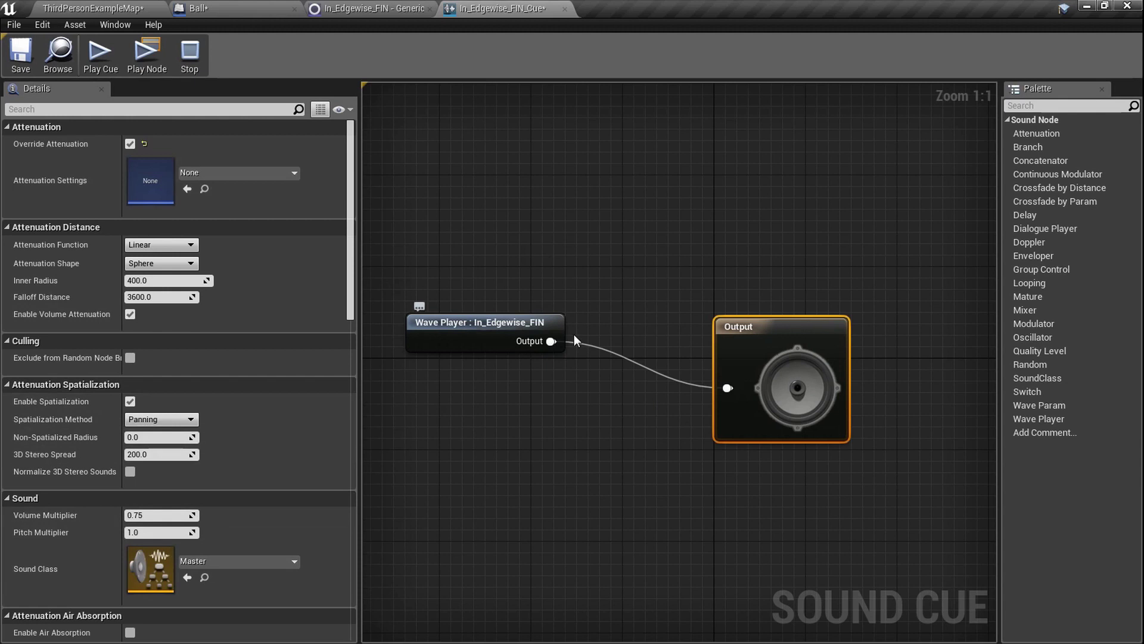
Save the sound cue and close both the cue and the In_Edgewise_FIN sound wave editors.
left_click(21, 54)
left_click(564, 10)
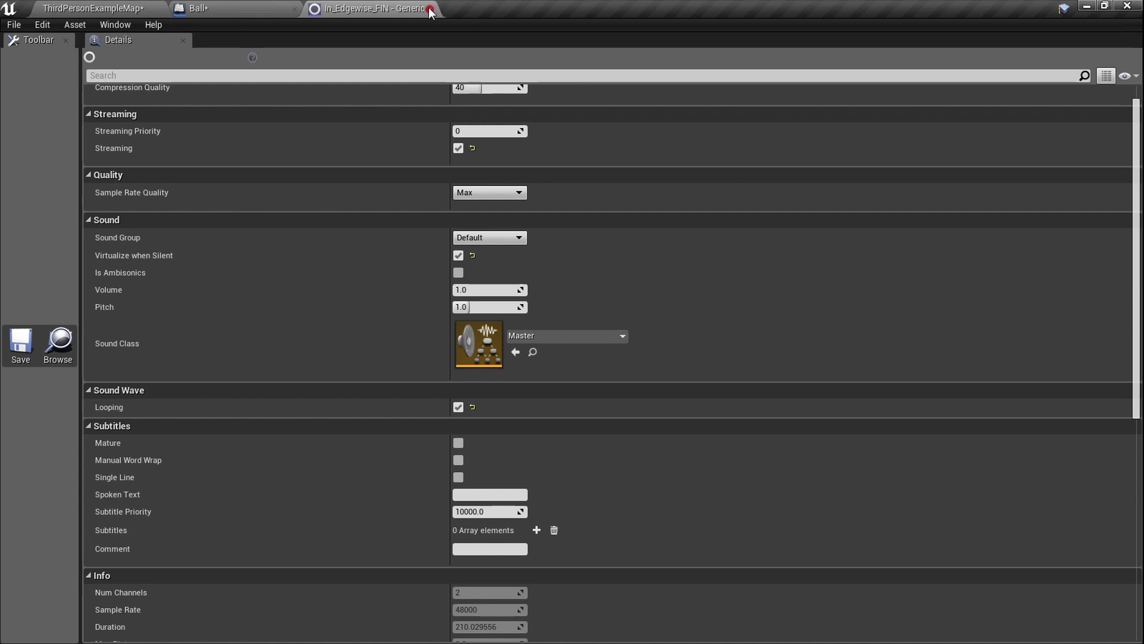
left_click(429, 8)
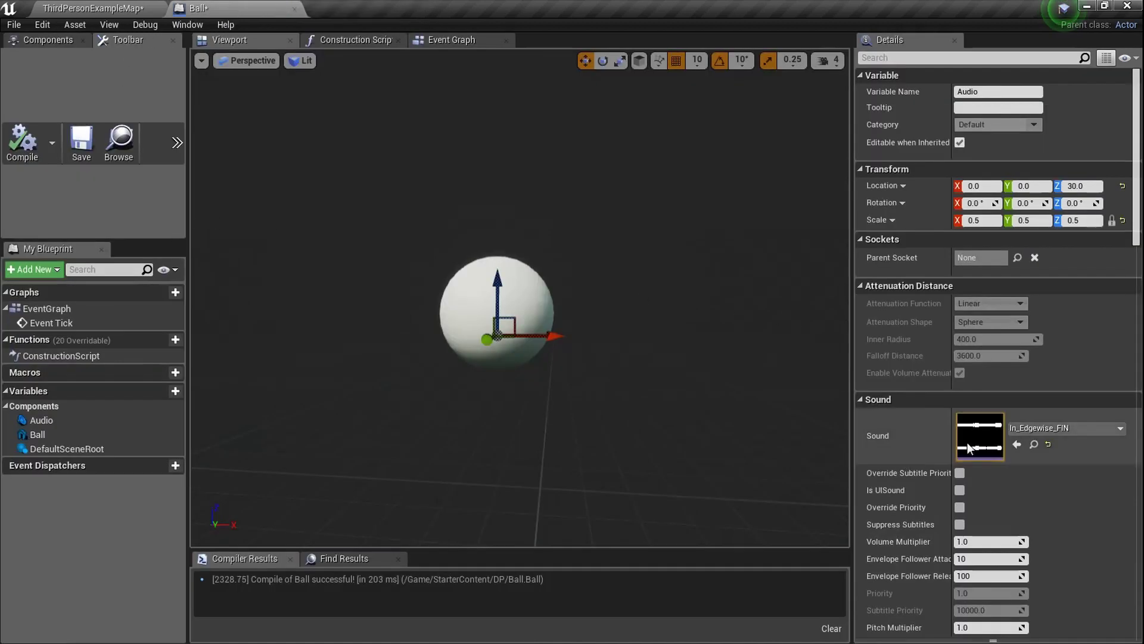
Assign In_Edgewise_FIN_Cue as the Sound of the Ball blueprint's Audio component and compile the blueprint.
left_click(95, 8)
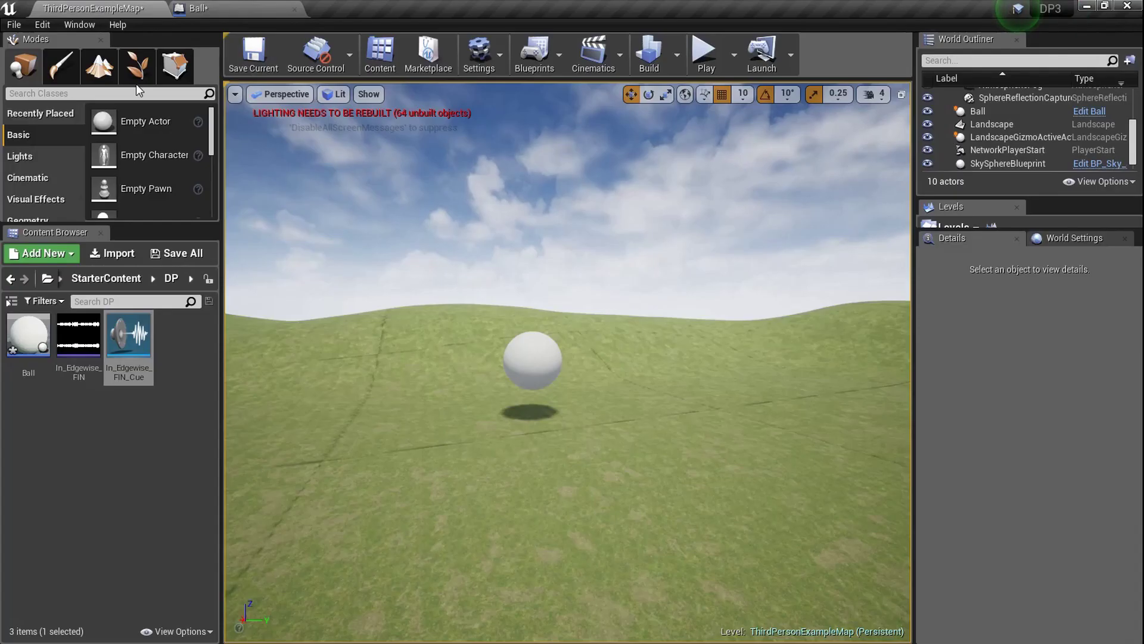
left_click_drag(132, 370, 980, 435)
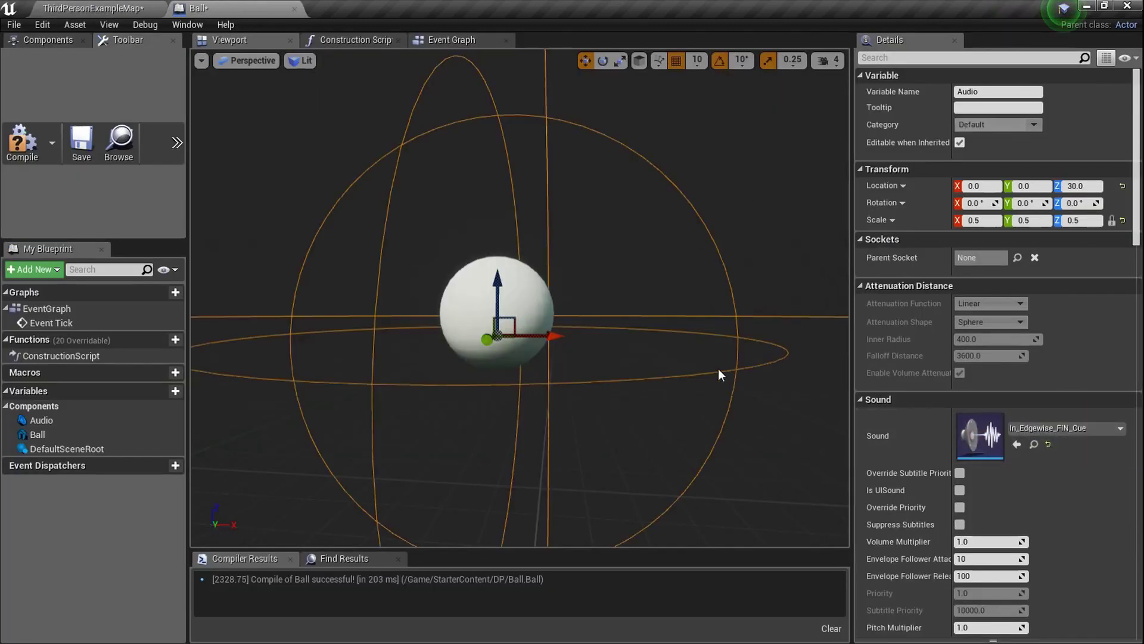
right_click_drag(519, 298, 586, 298)
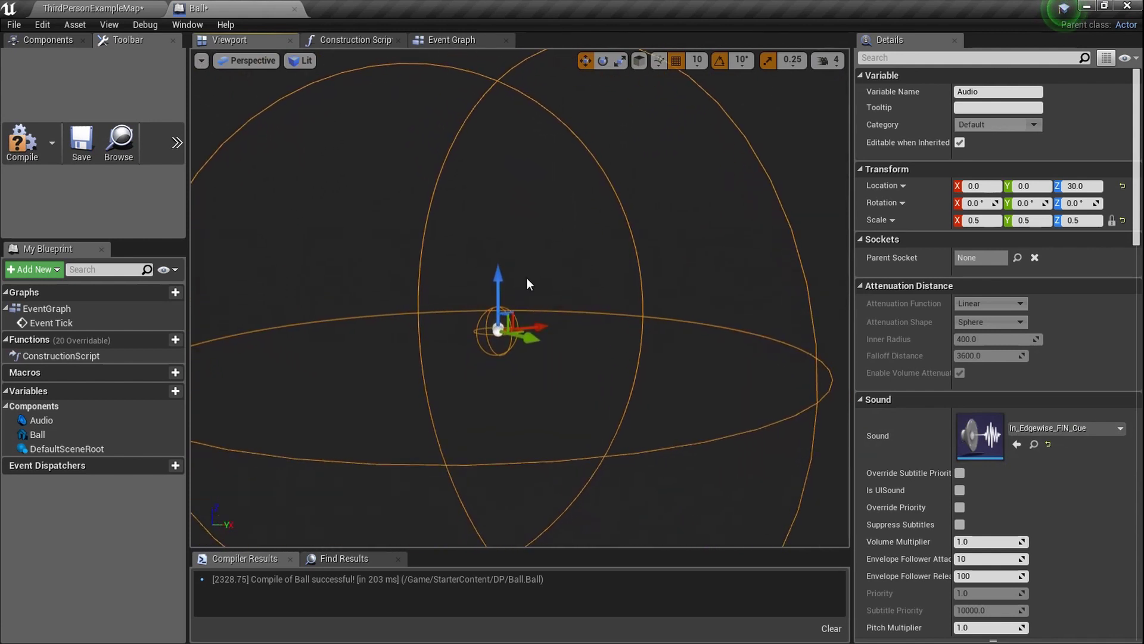
left_click(22, 143)
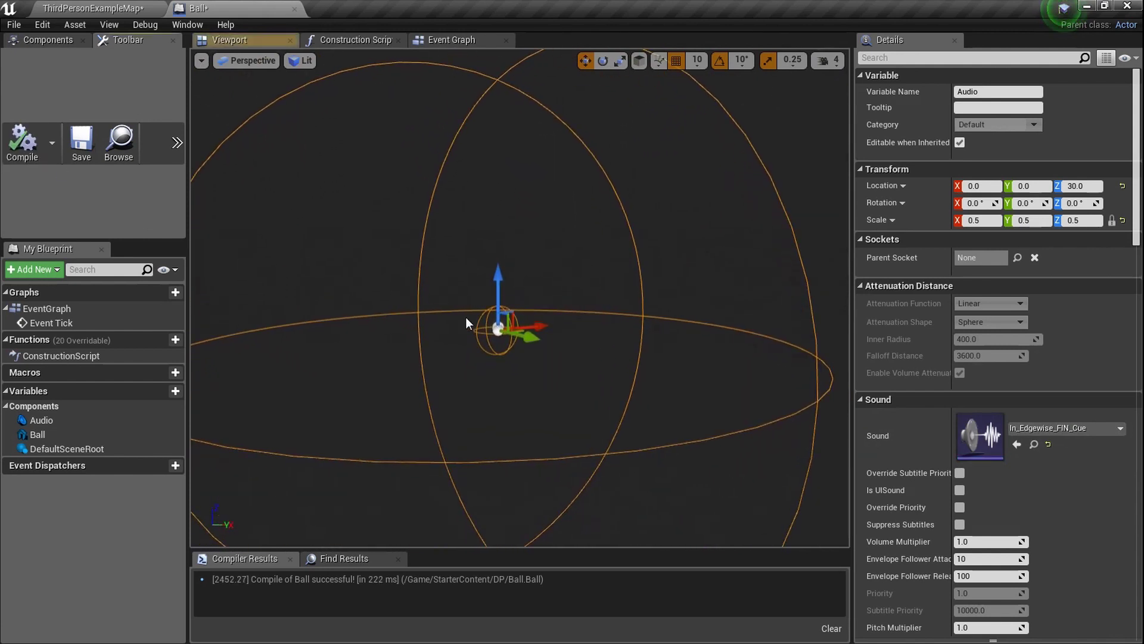
Select the ball in ThirdPersonExampleMap and examine its attenuation spheres from a distance.
left_click(143, 9)
right_click_drag(550, 312, 539, 313)
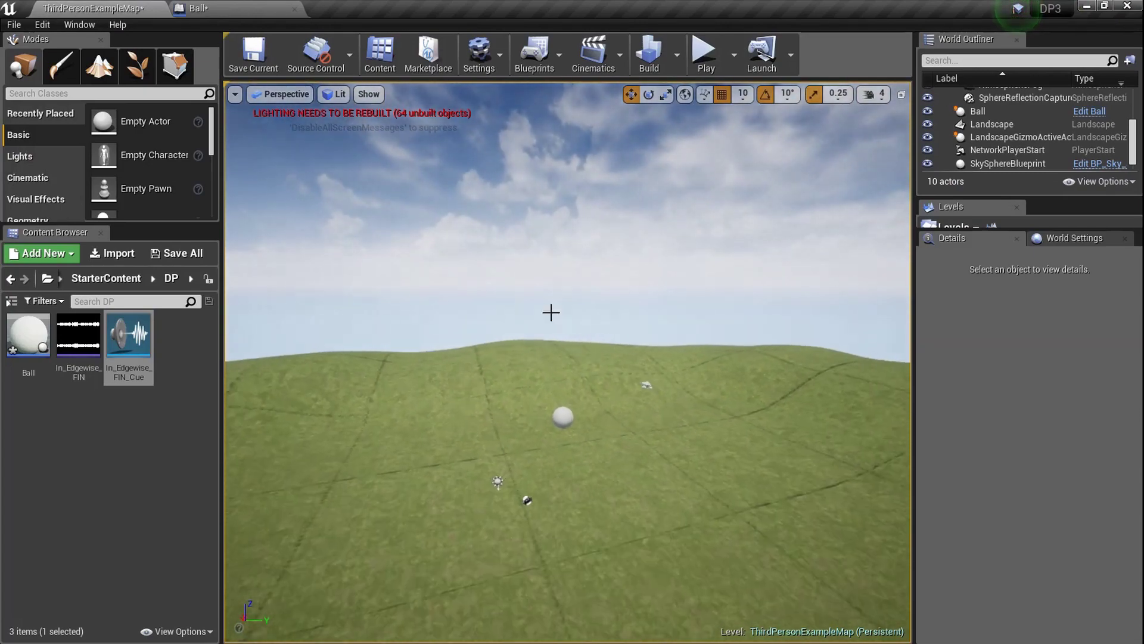
key("g")
right_click_drag(495, 380, 441, 393)
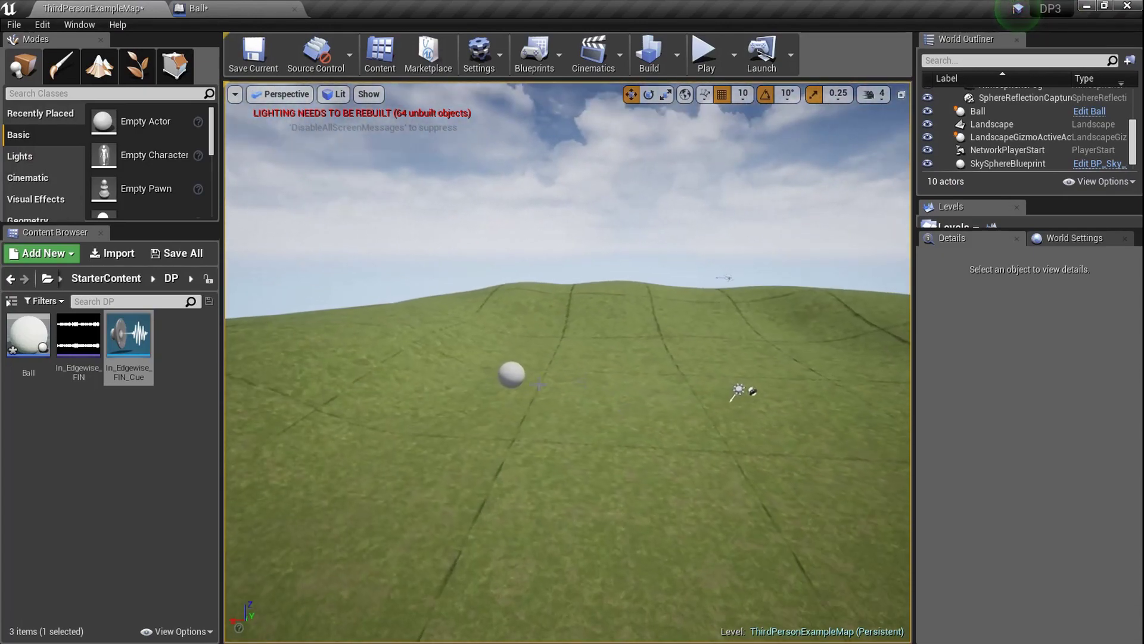
left_click(506, 377)
mouse_move(506, 378)
right_mouse_down()
mouse_move(524, 381)
mouse_move(464, 382)
mouse_move(507, 382)
right_mouse_up()
right_click_drag(298, 268, 273, 273)
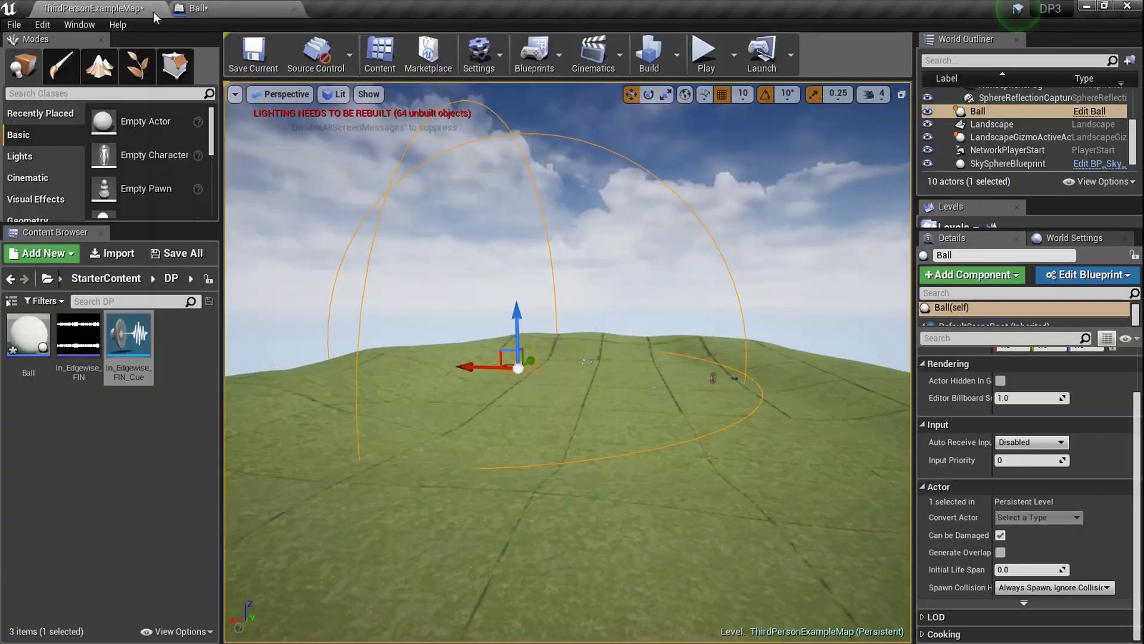
Set In_Edgewise_FIN_Cue's attenuation Inner Radius to 300 and Falloff Distance to 2000, save it, and check the available attenuation shapes.
double_click(142, 325)
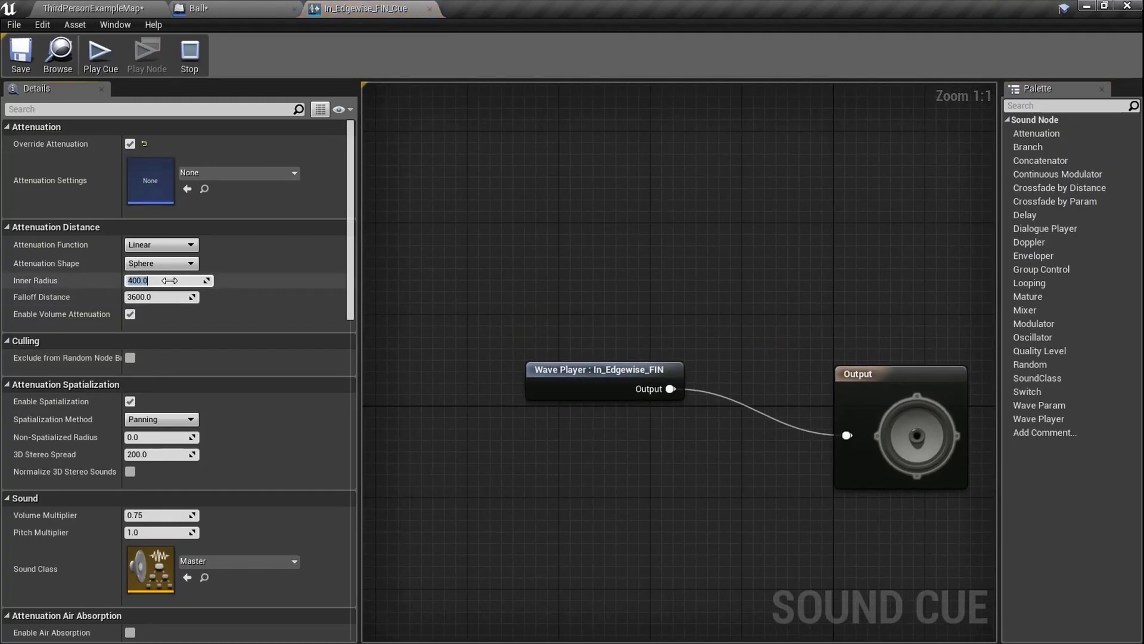
left_click(169, 280)
type("300")
key("Tab")
left_click(20, 52)
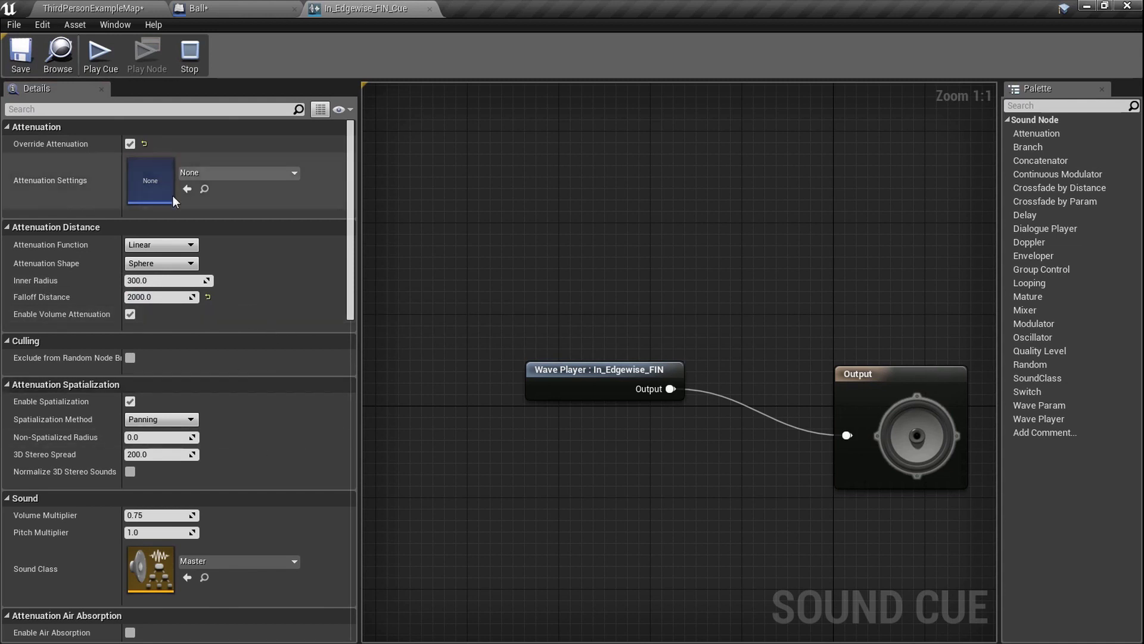
left_click(174, 263)
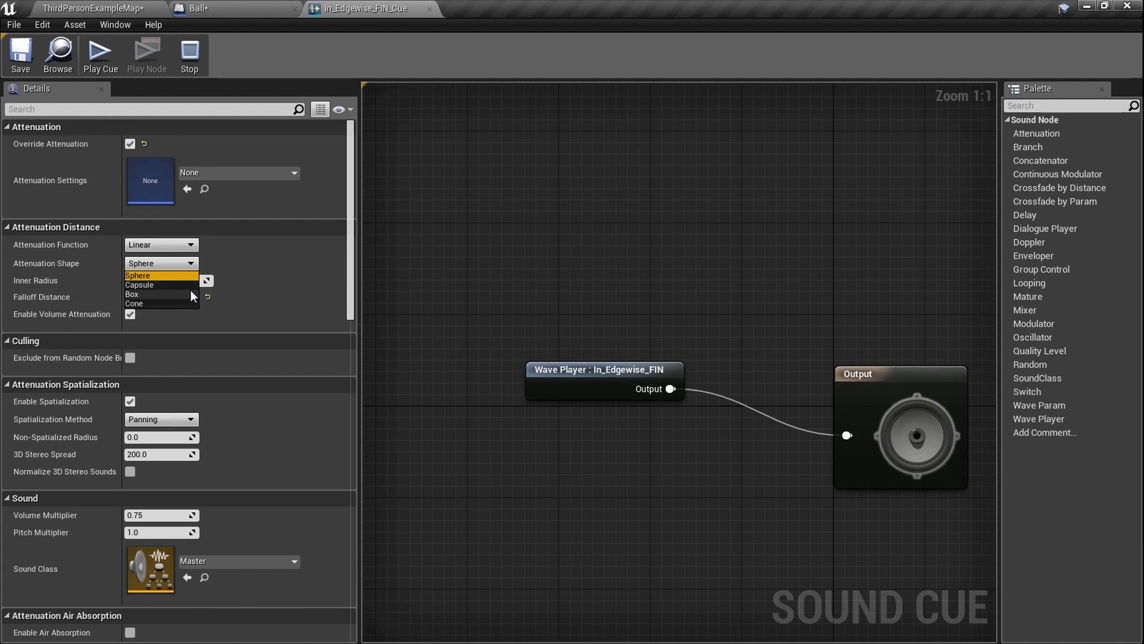
left_click(246, 266)
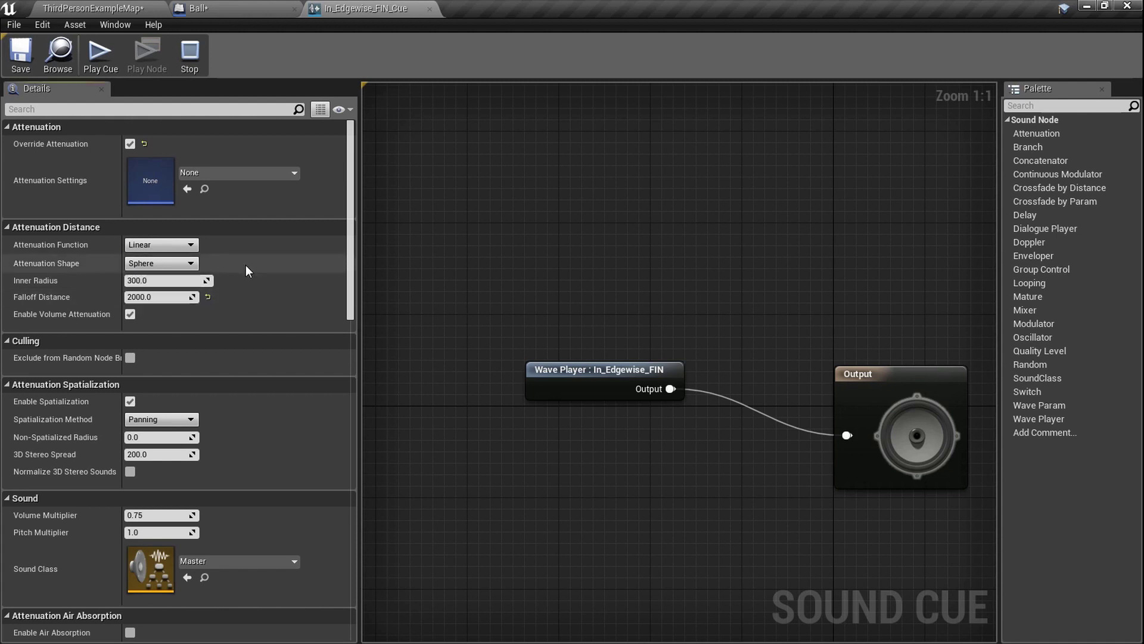
Return to ThirdPersonExampleMap and inspect the ball's updated inner and falloff spheres in the level.
left_click(90, 8)
right_click_drag(568, 357, 602, 361)
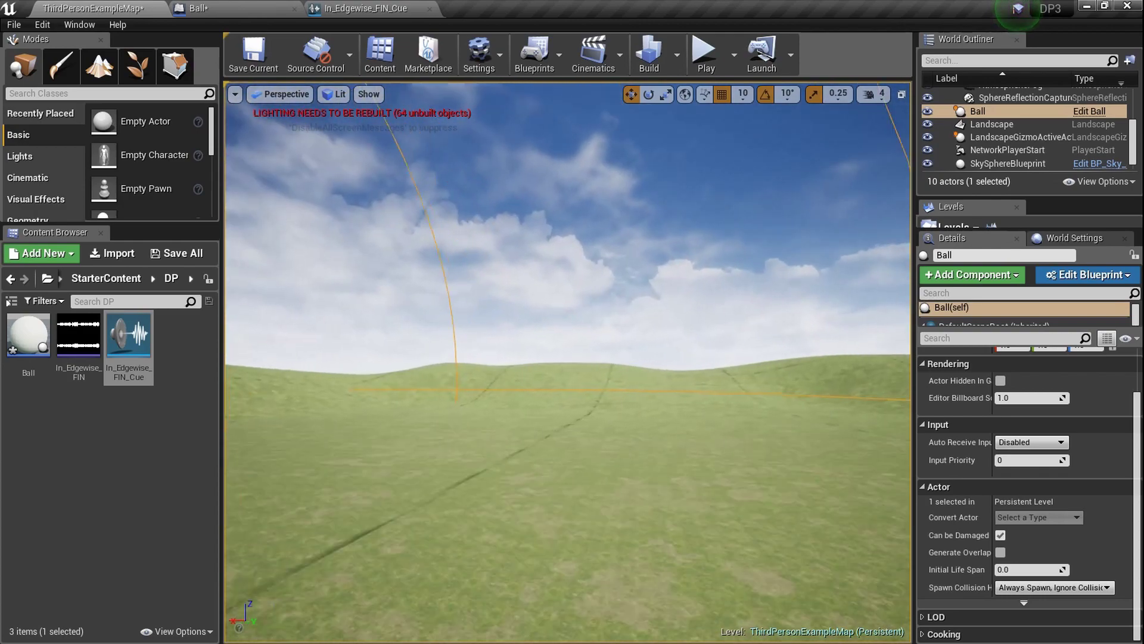
key("f")
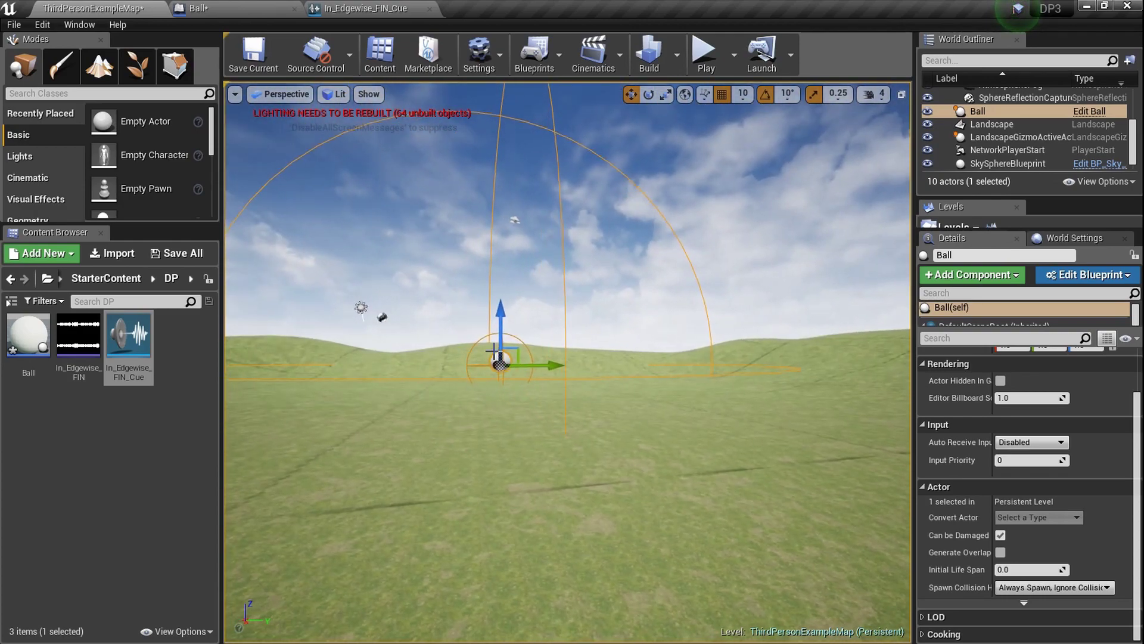
Play-test the map in full screen, running the character toward and away from the ball to check the sound's falloff, and end the session.
key("F11")
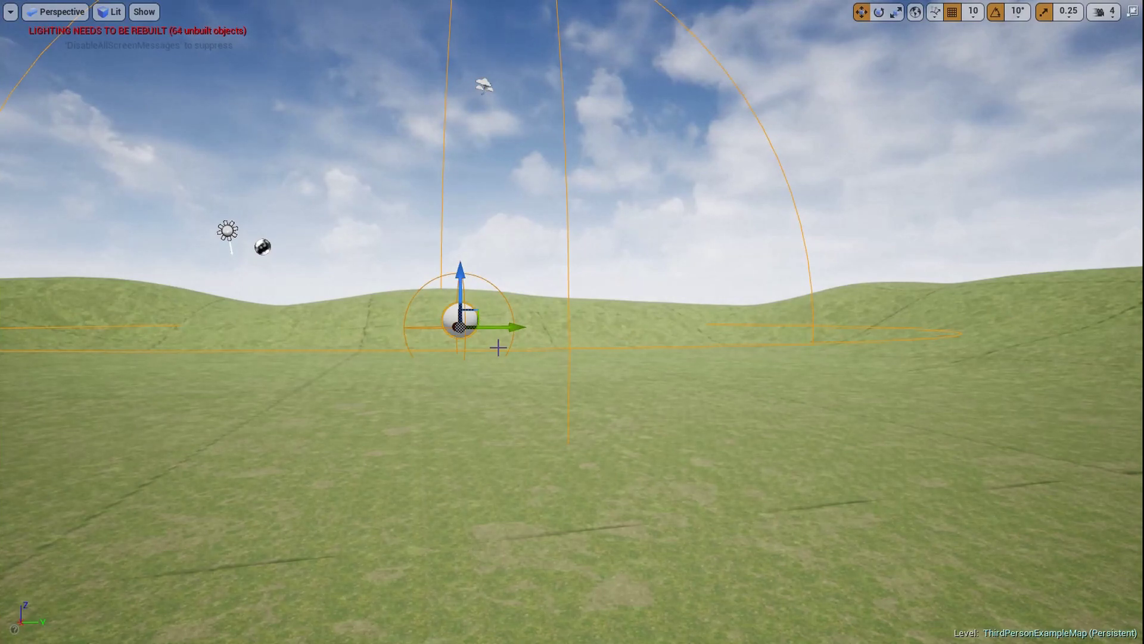
key("alt+p")
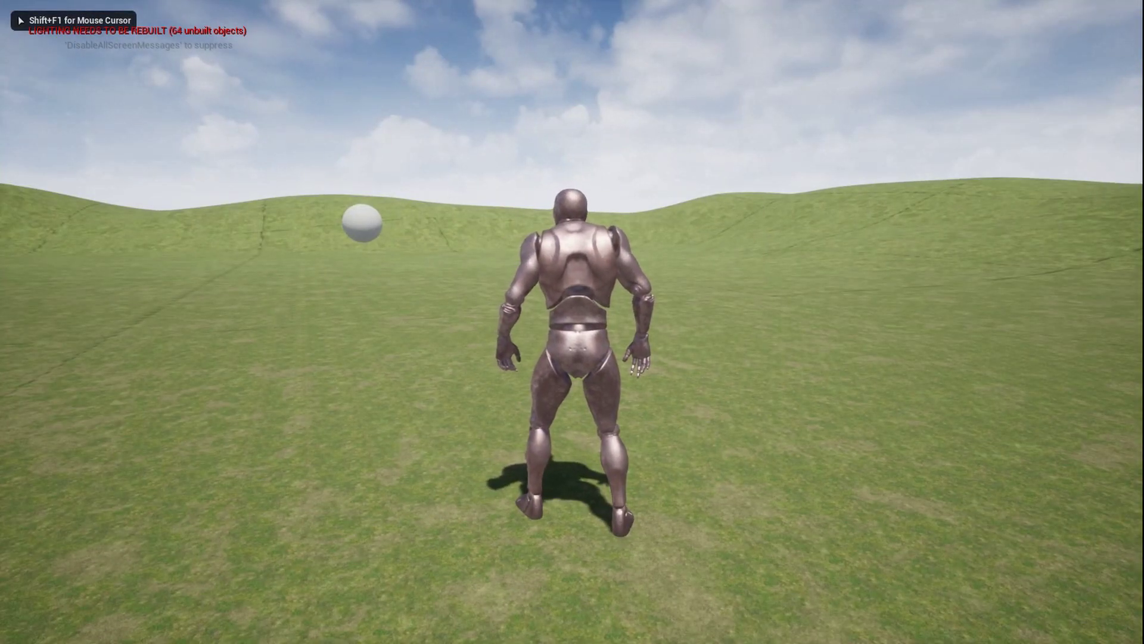
key("w")
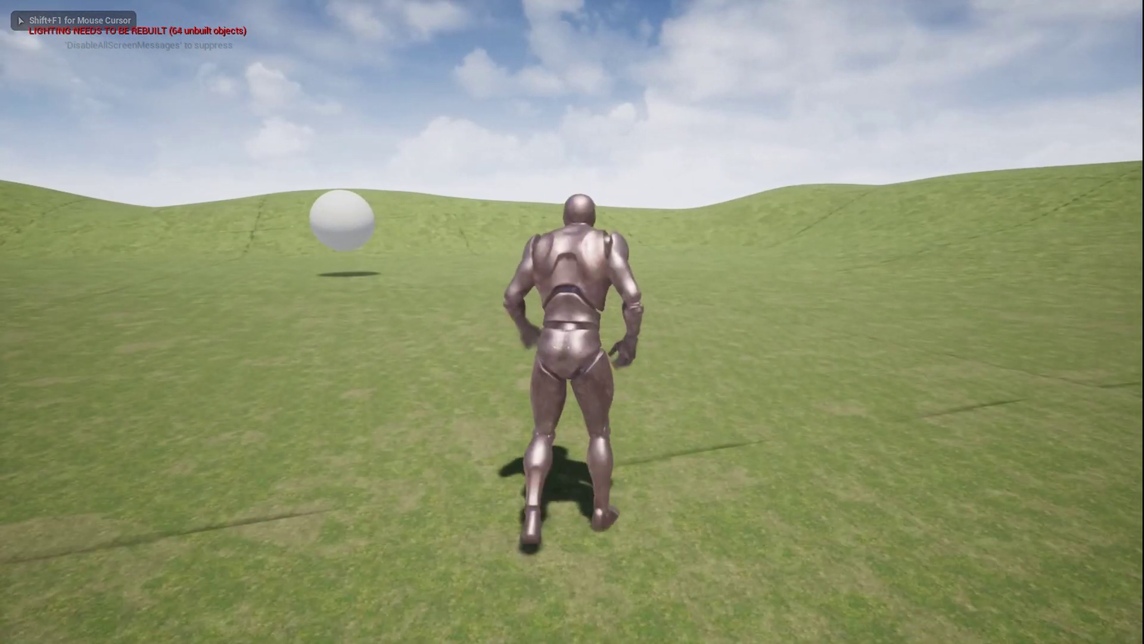
key("s")
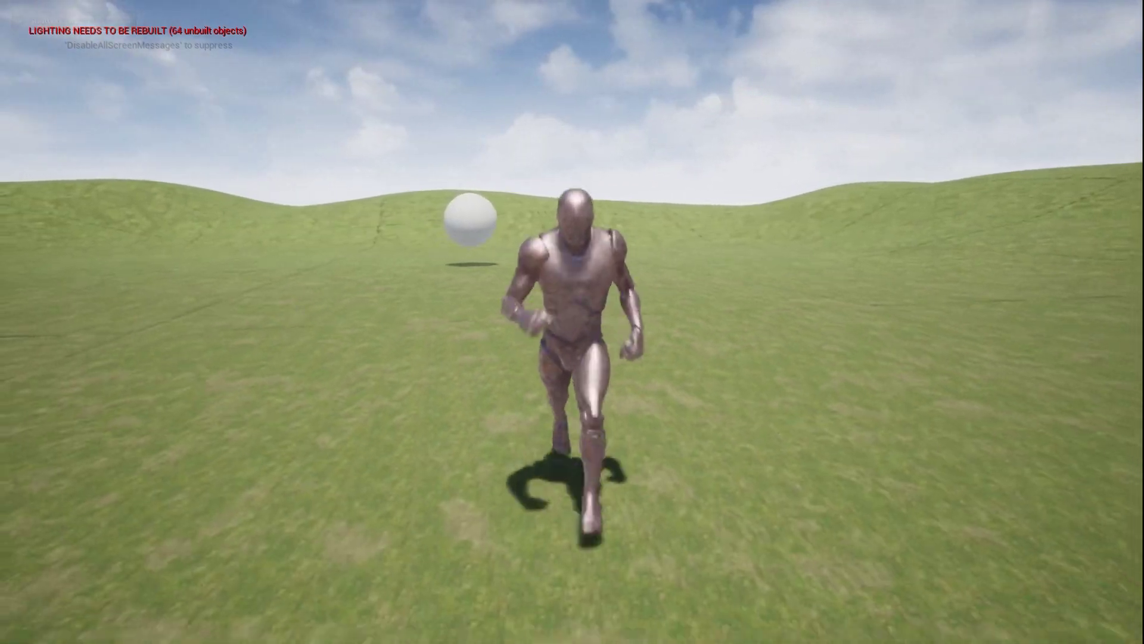
key("d")
key("w")
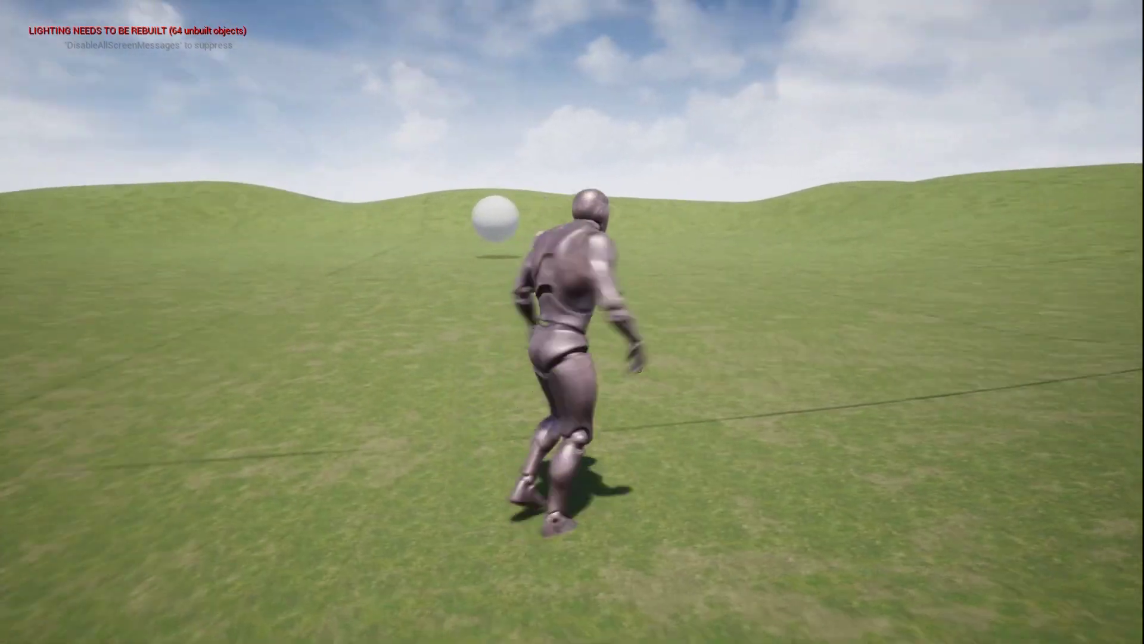
key("d")
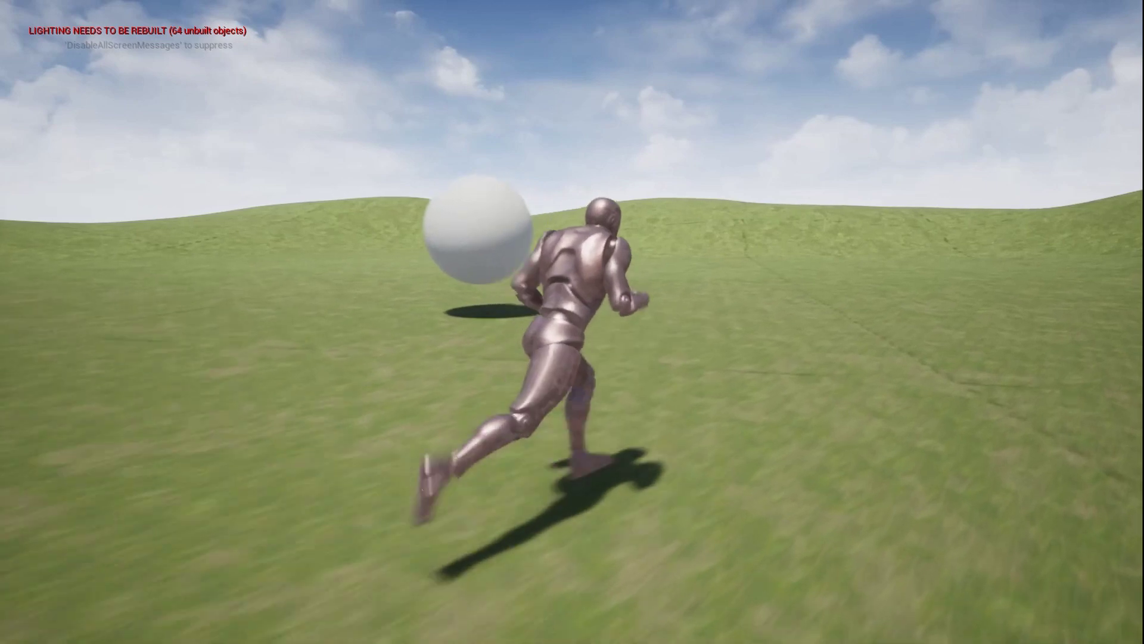
key("d")
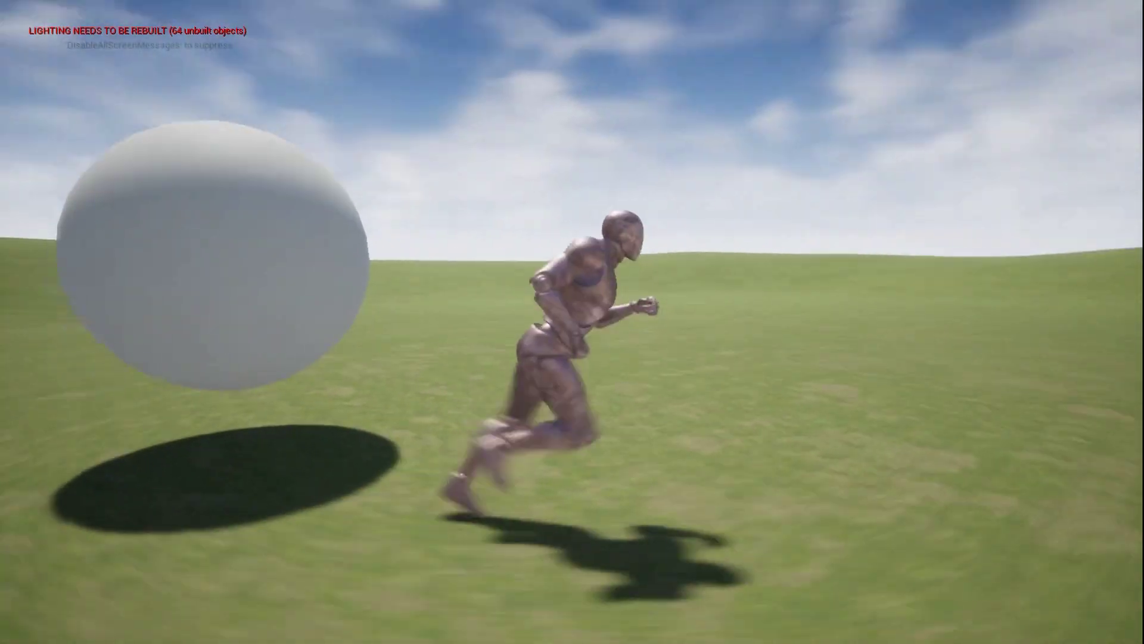
key("s")
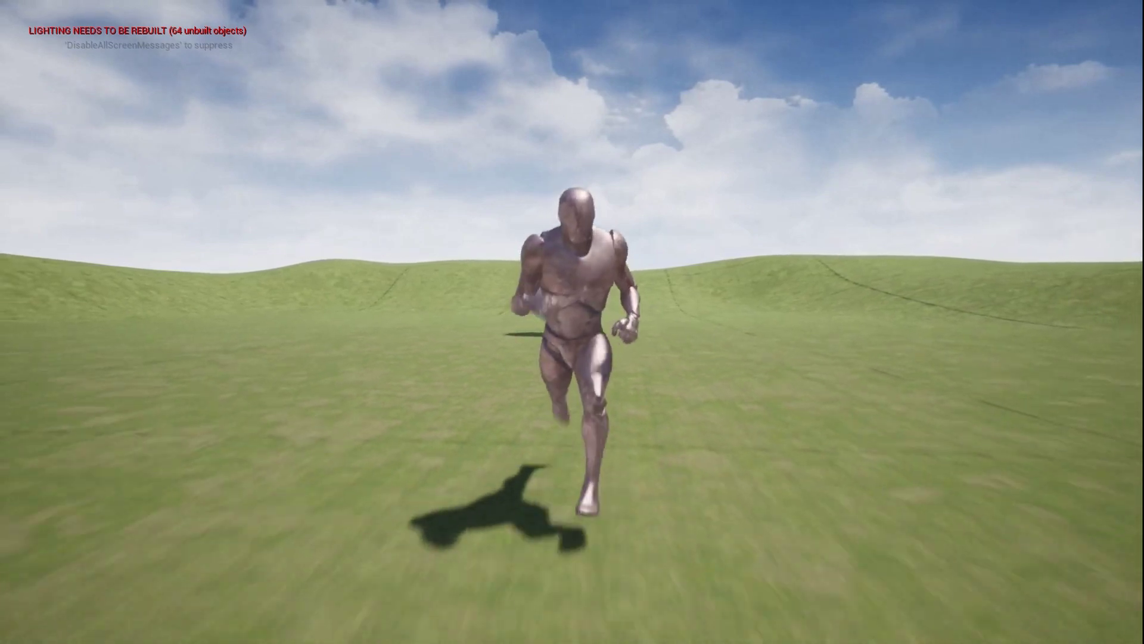
key("a")
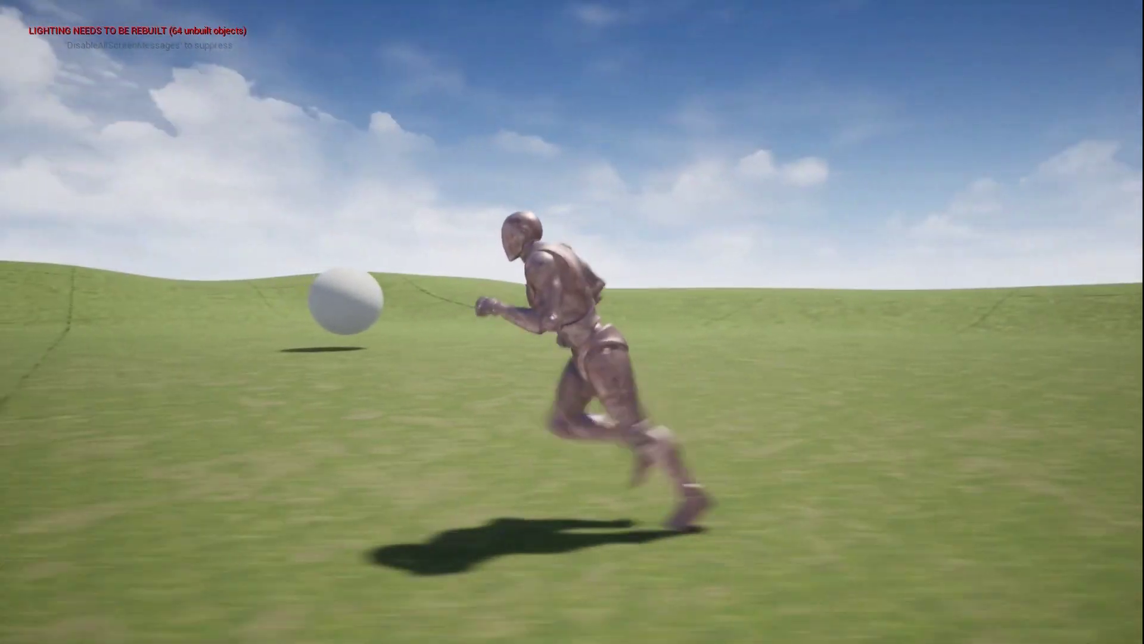
key("s")
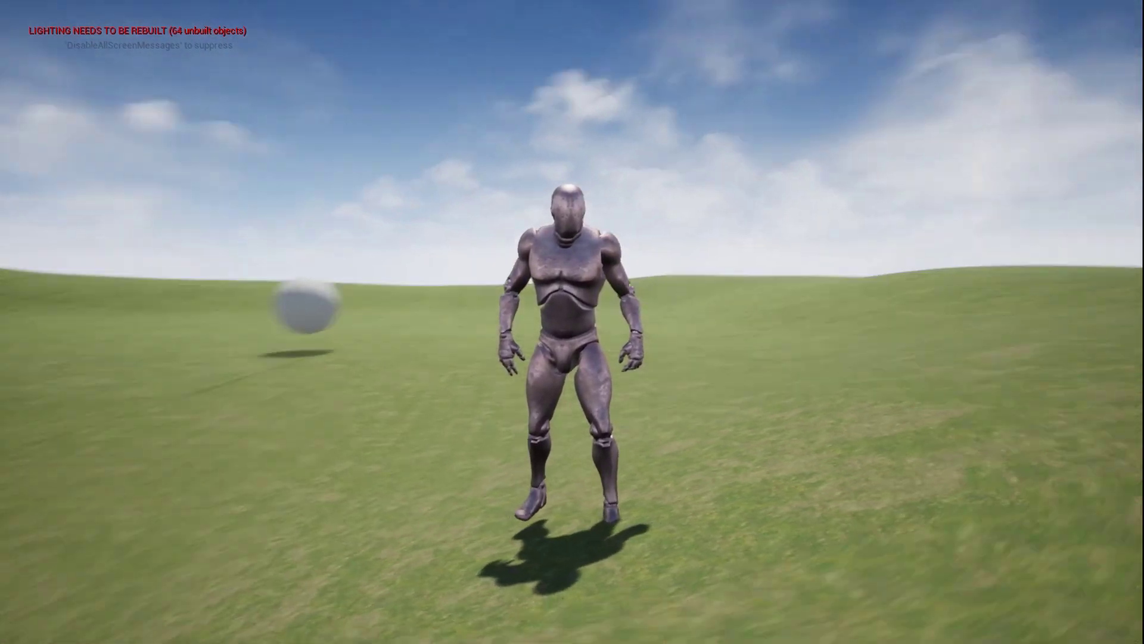
key("a")
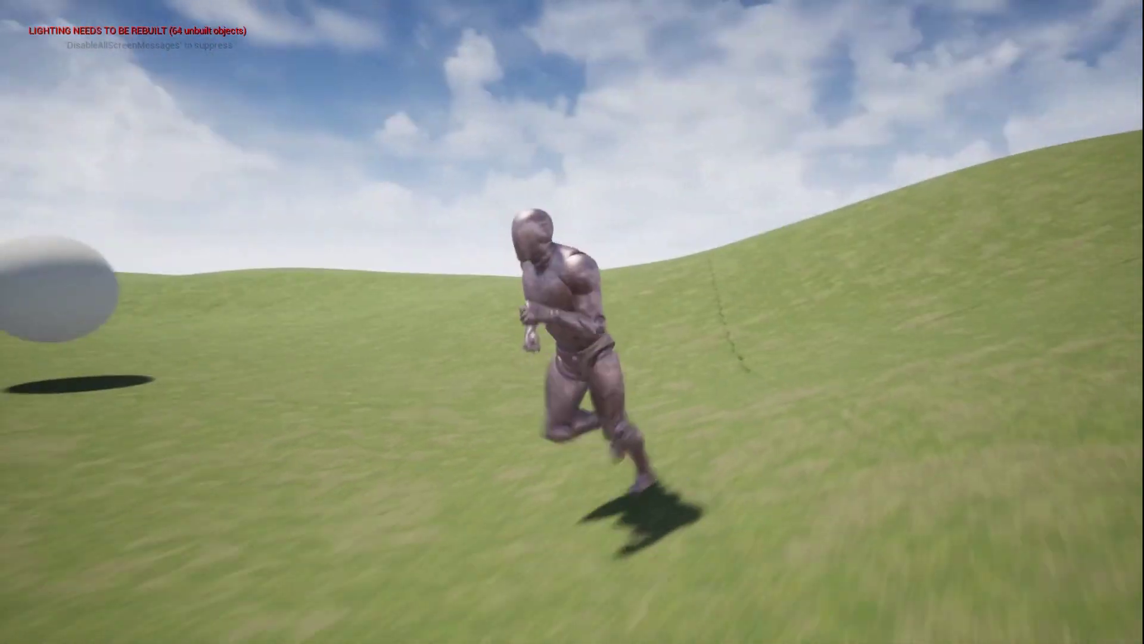
key("a")
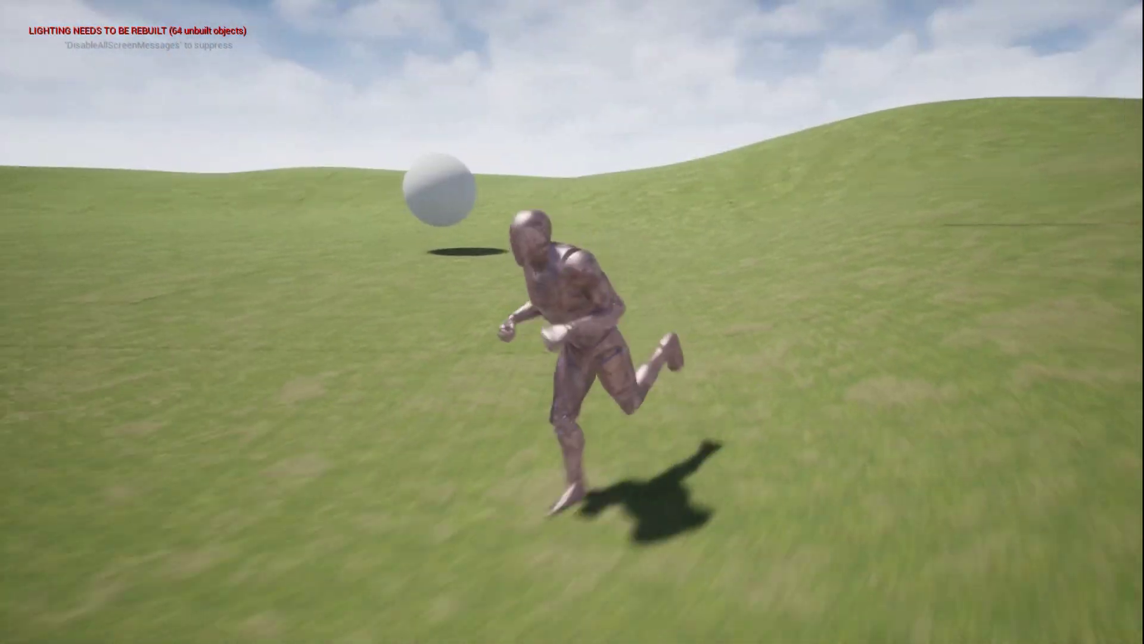
key("s")
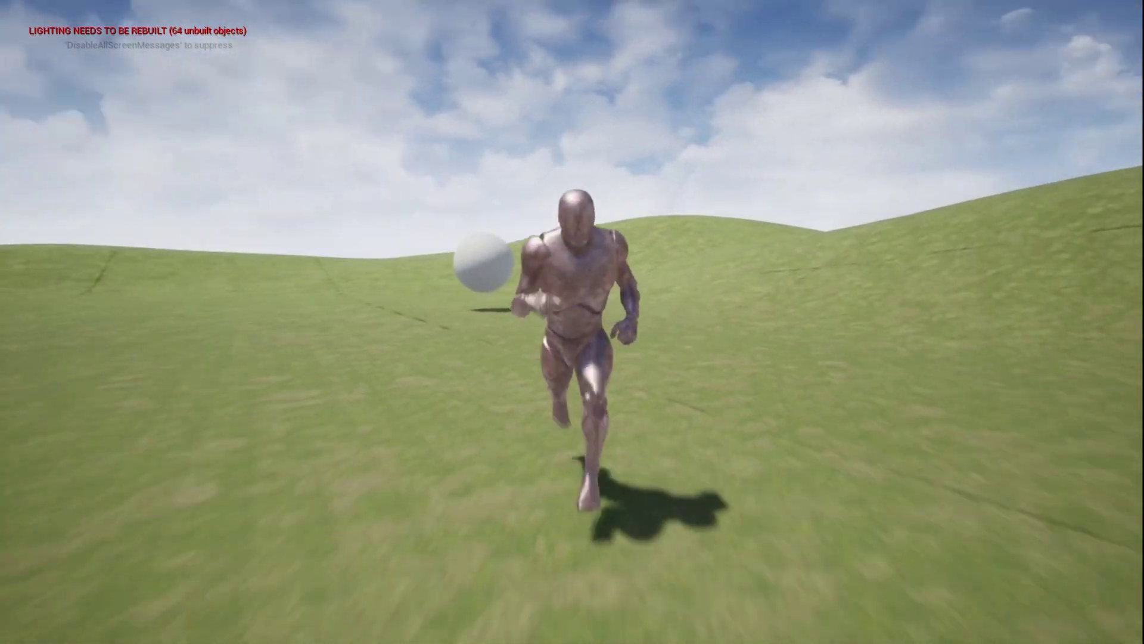
key("d")
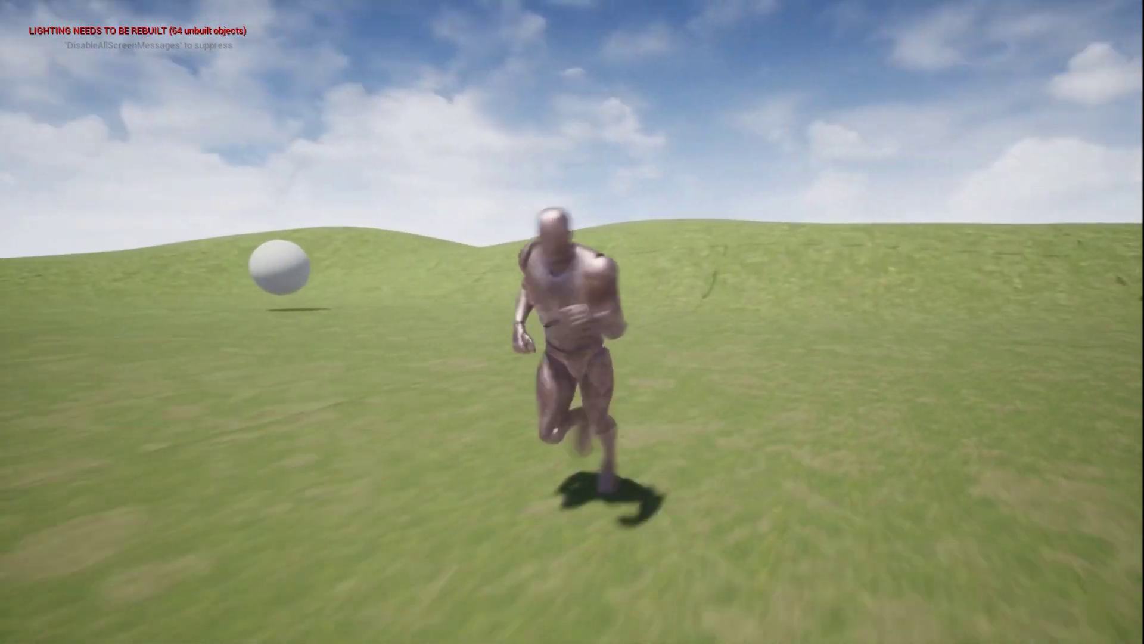
key("s")
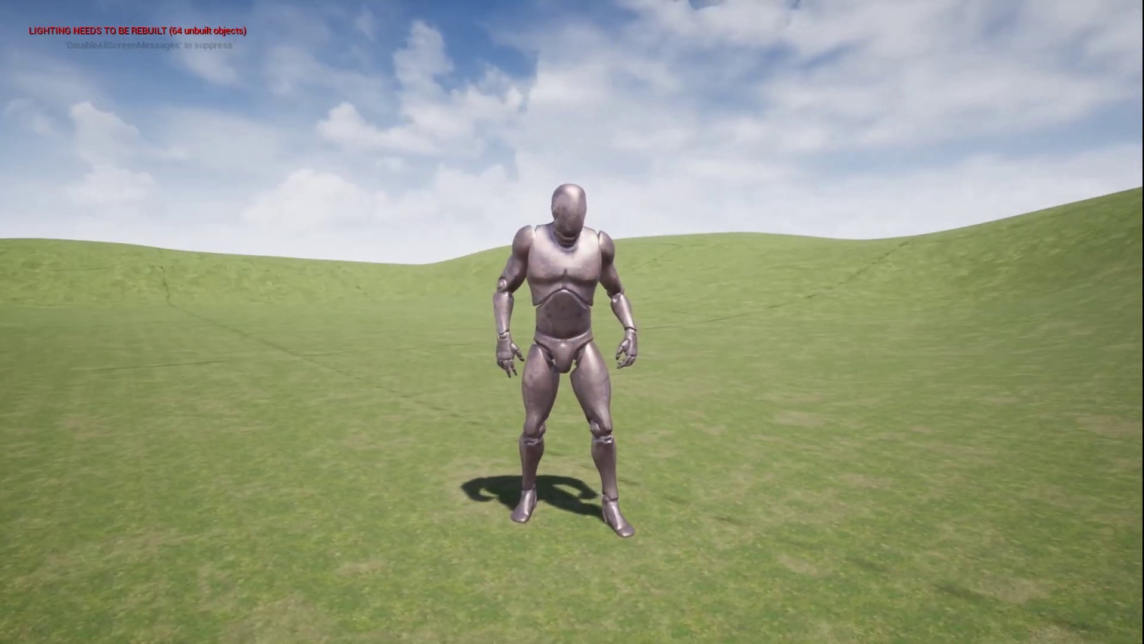
key("d")
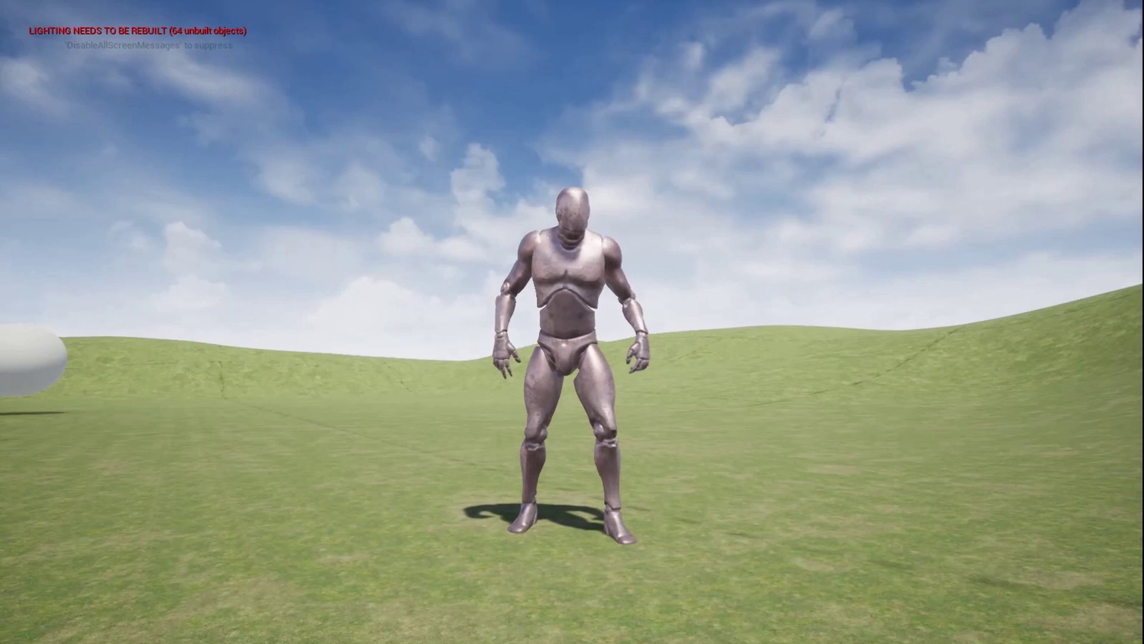
key("a")
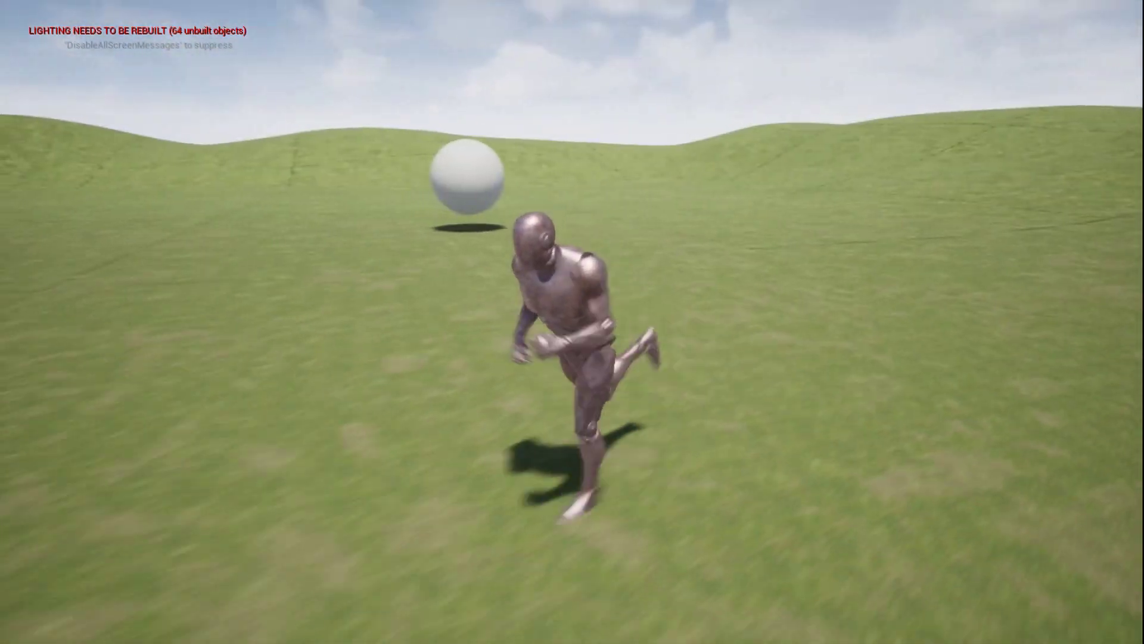
key("Escape")
key("F11")
Review the attenuation distance settings of In_Edgewise_FIN_Cue and return to the level.
right_click_drag(547, 463, 560, 429)
key("s")
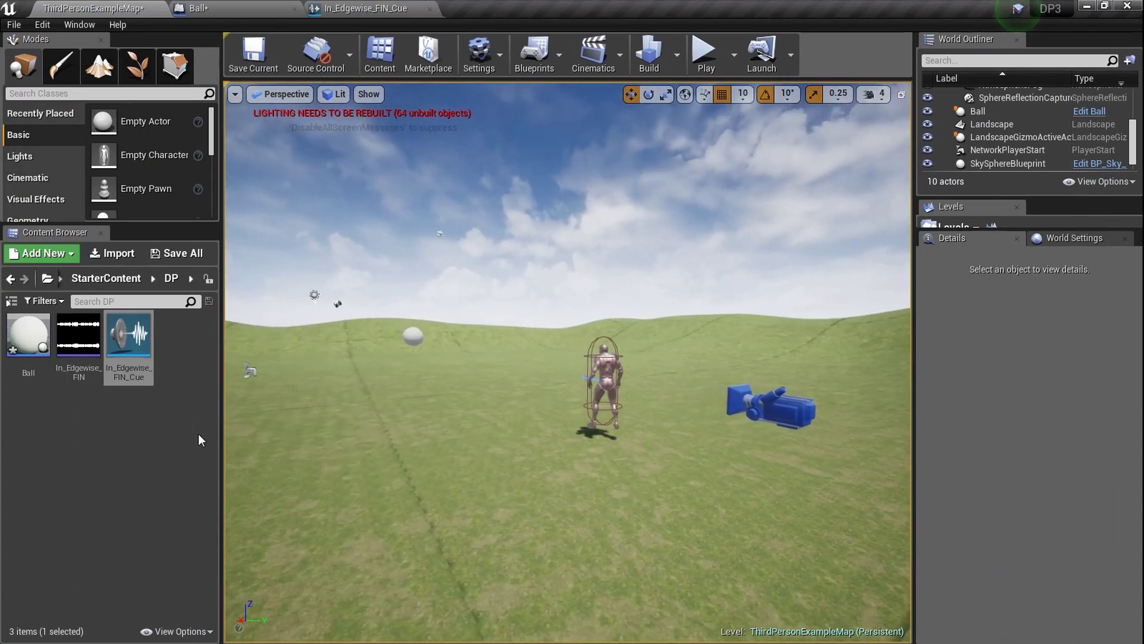
double_click(124, 357)
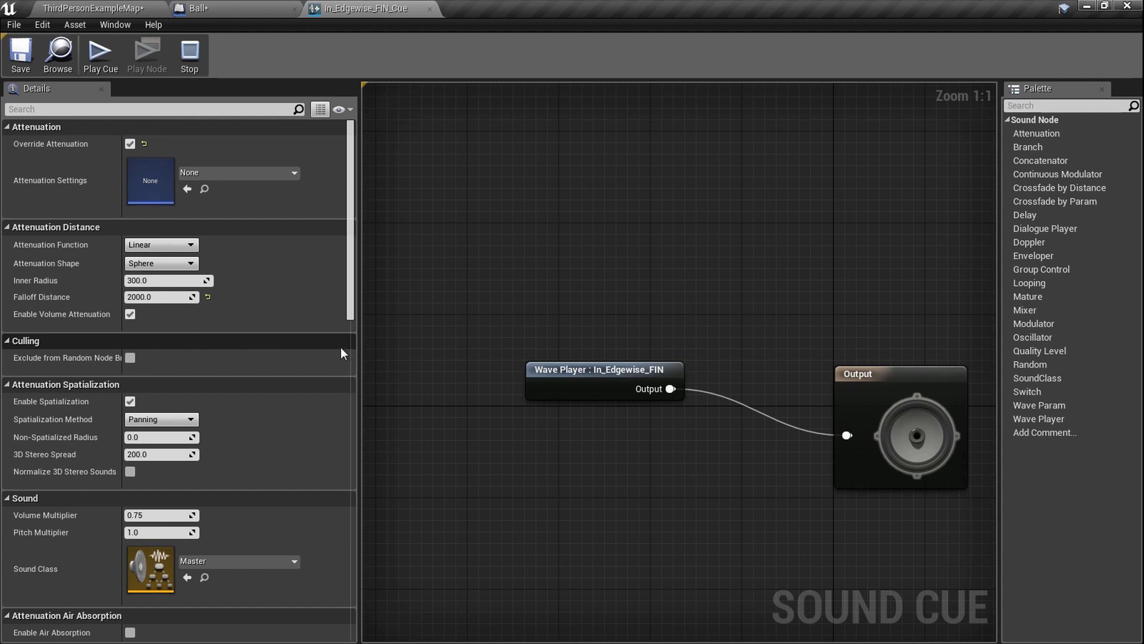
left_click(147, 7)
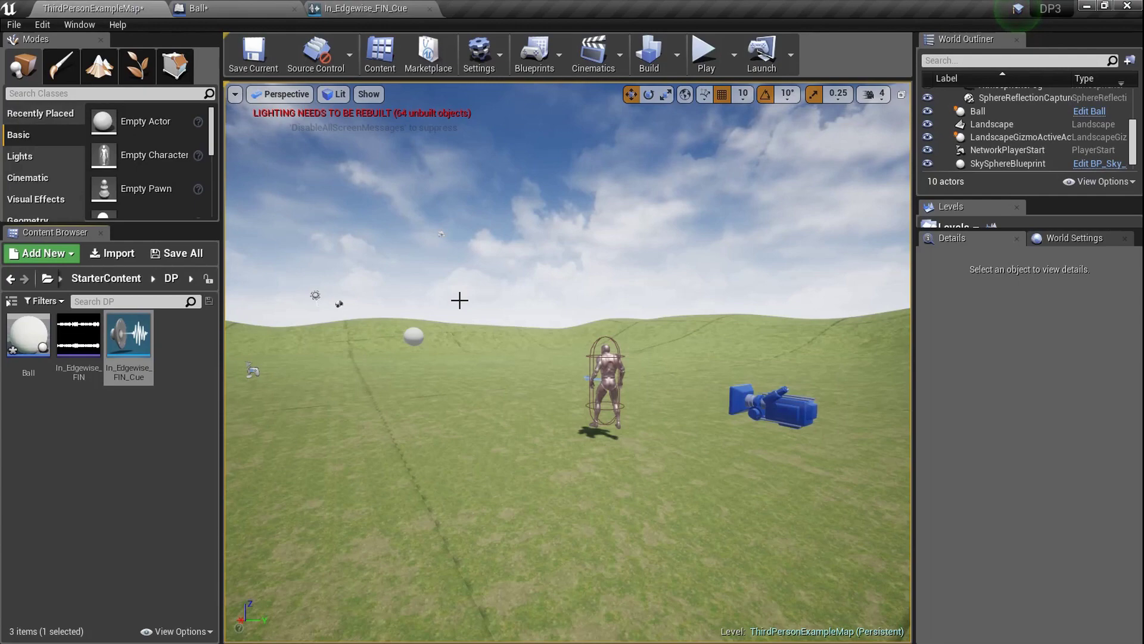
right_click_drag(564, 391, 715, 369)
key("w")
key("a")
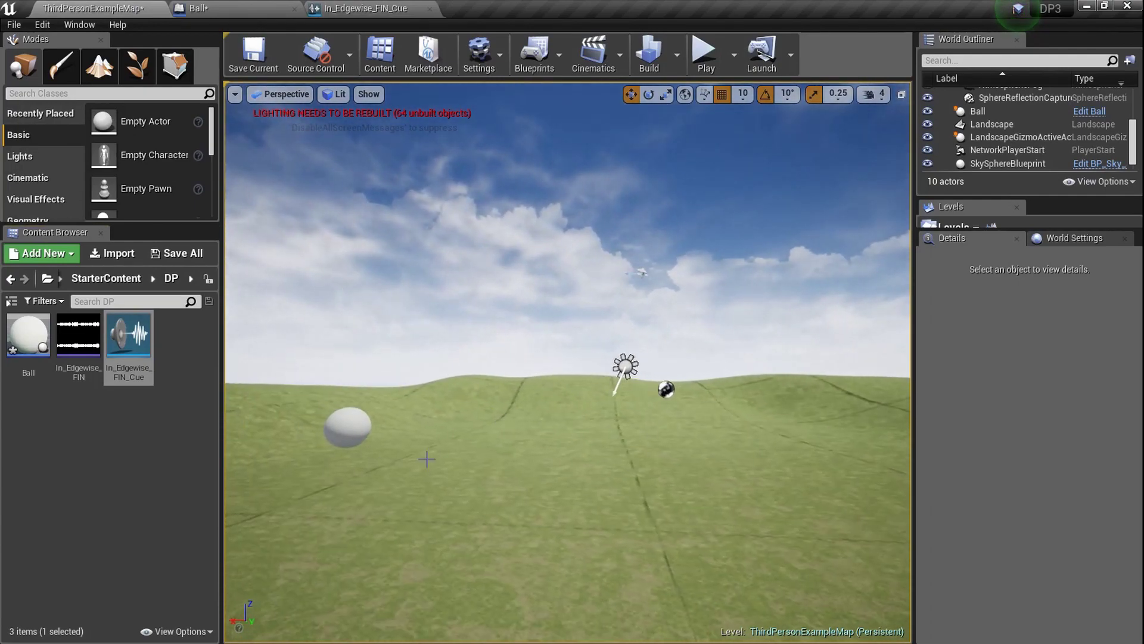
key("a")
right_click_drag(569, 362, 780, 361)
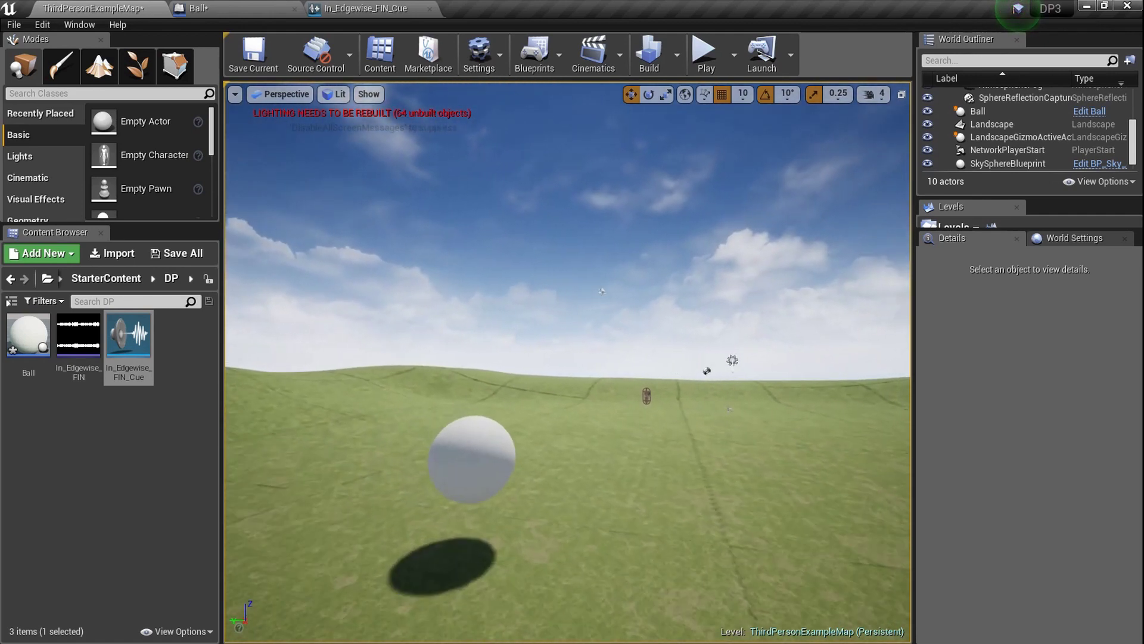
Open the In_Edgewise_FIN sound wave from the DP folder and review its properties down to the attenuation settings.
right_click_drag(381, 459, 514, 459)
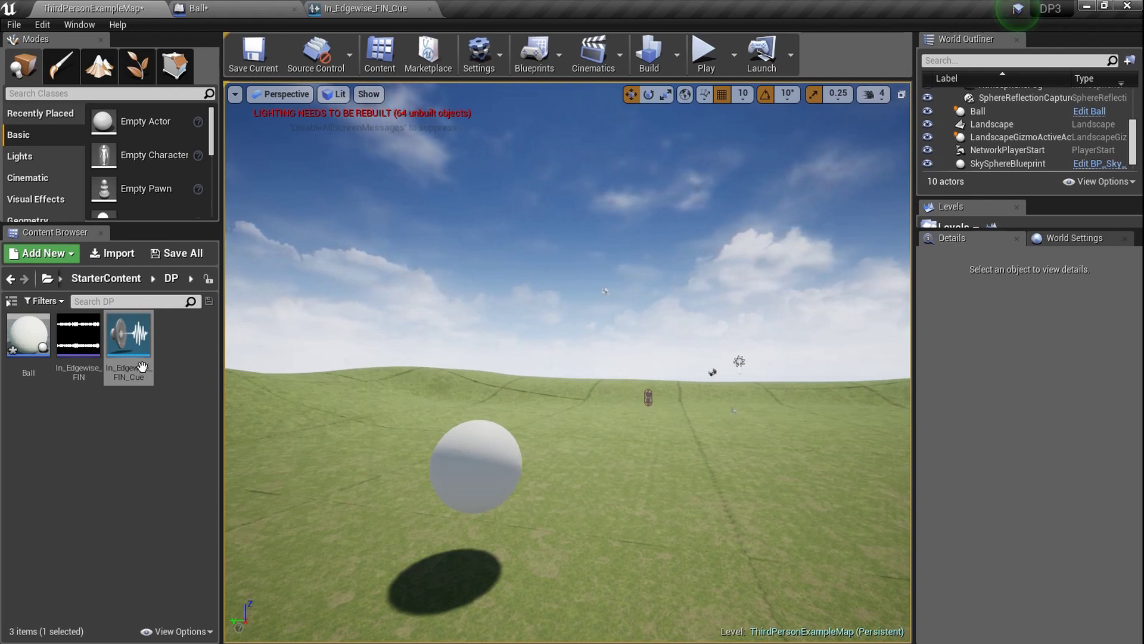
mouse_move(93, 354)
double_click(96, 352)
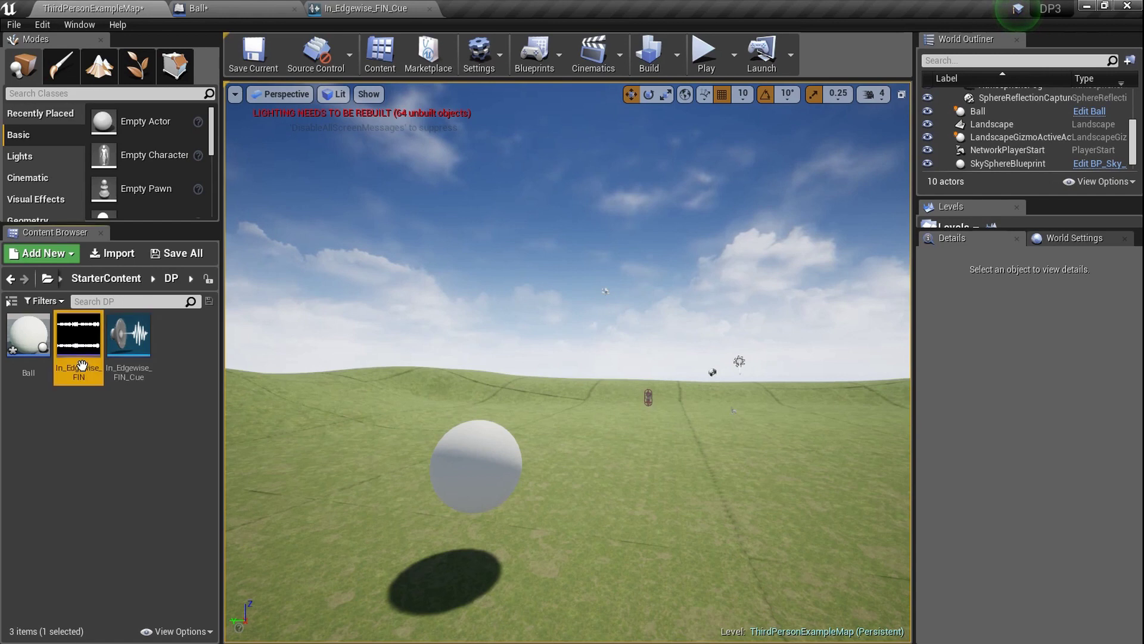
scroll(453, 410, "down", 8)
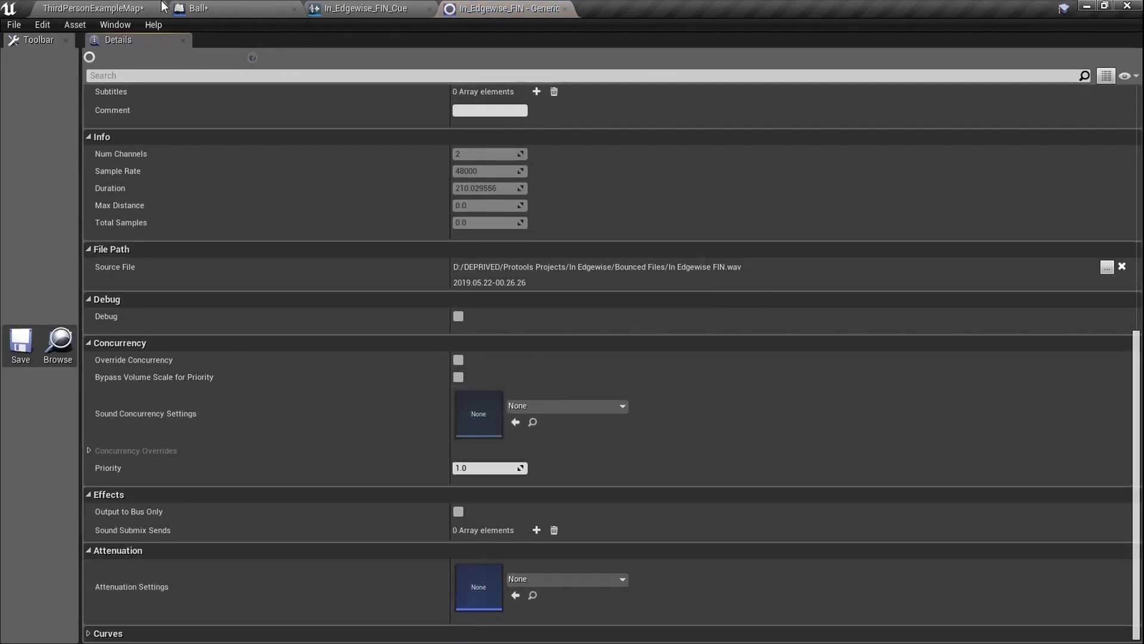
Open In_Edgewise_FIN_Cue from the DP folder and try out a Mixer node in its graph, deleting the node again.
left_click(94, 8)
left_click(131, 358)
double_click(132, 362)
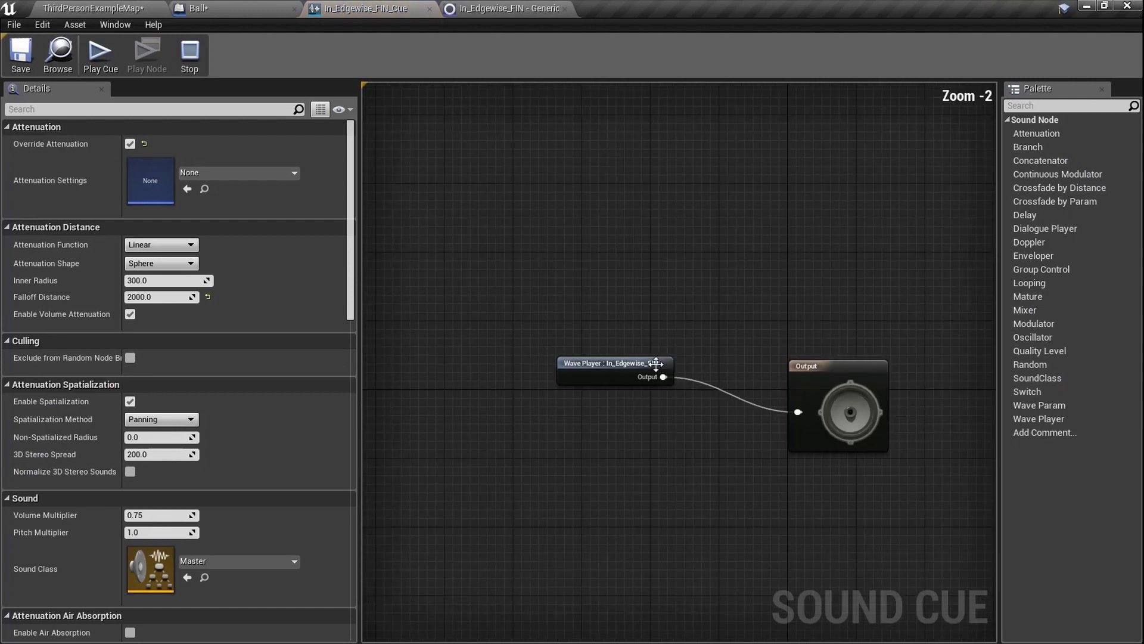
right_click(560, 219)
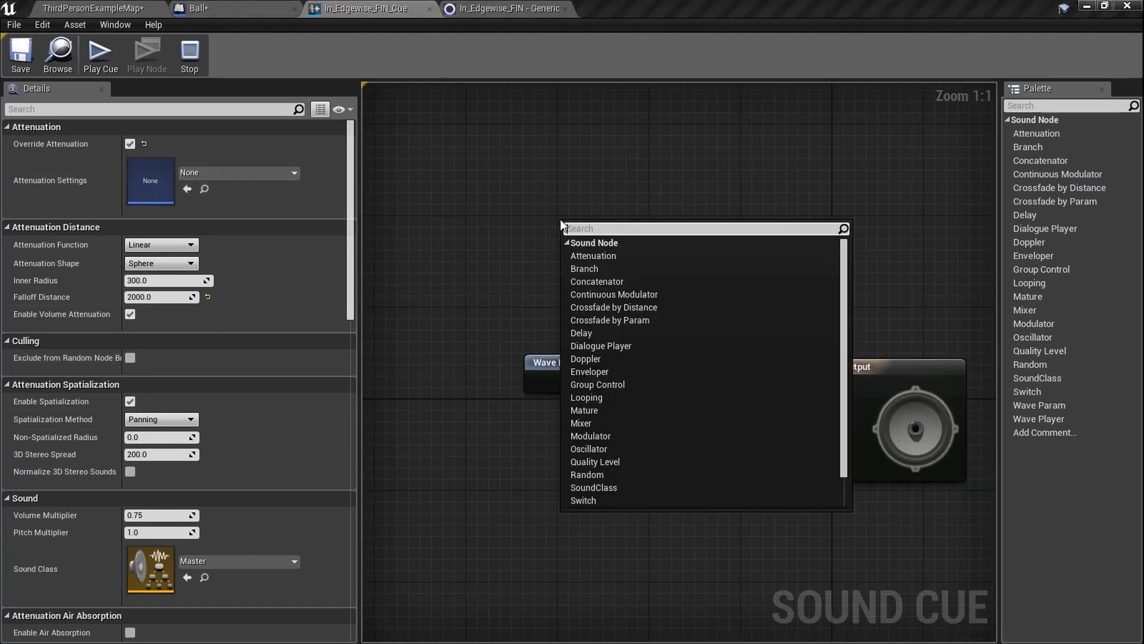
type("mixe")
key("Return")
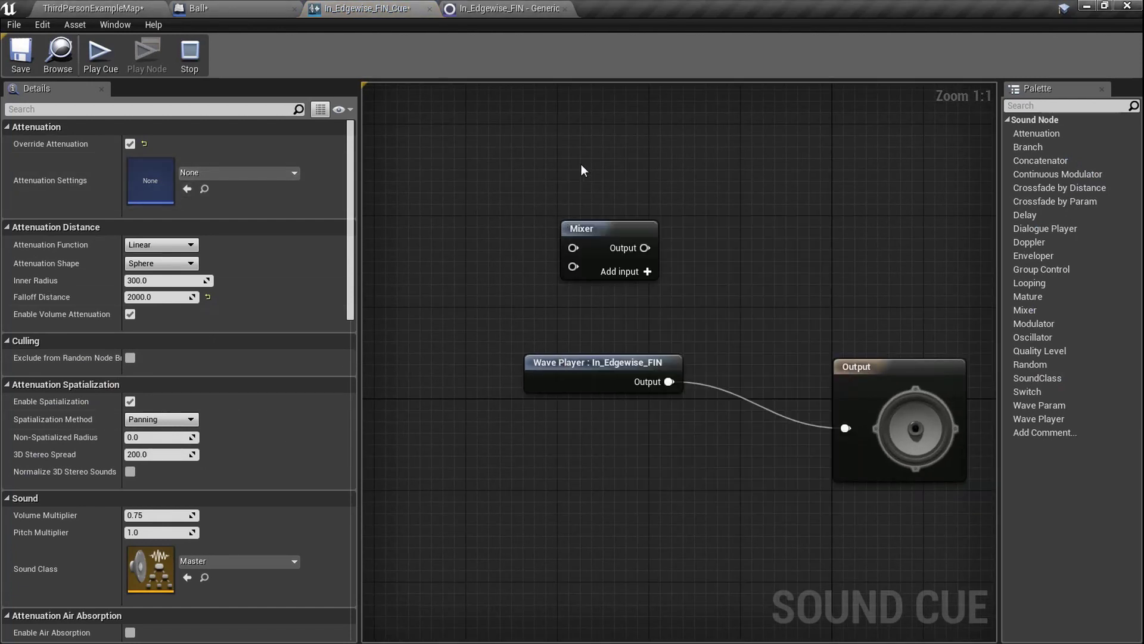
left_click(606, 231)
key("Delete")
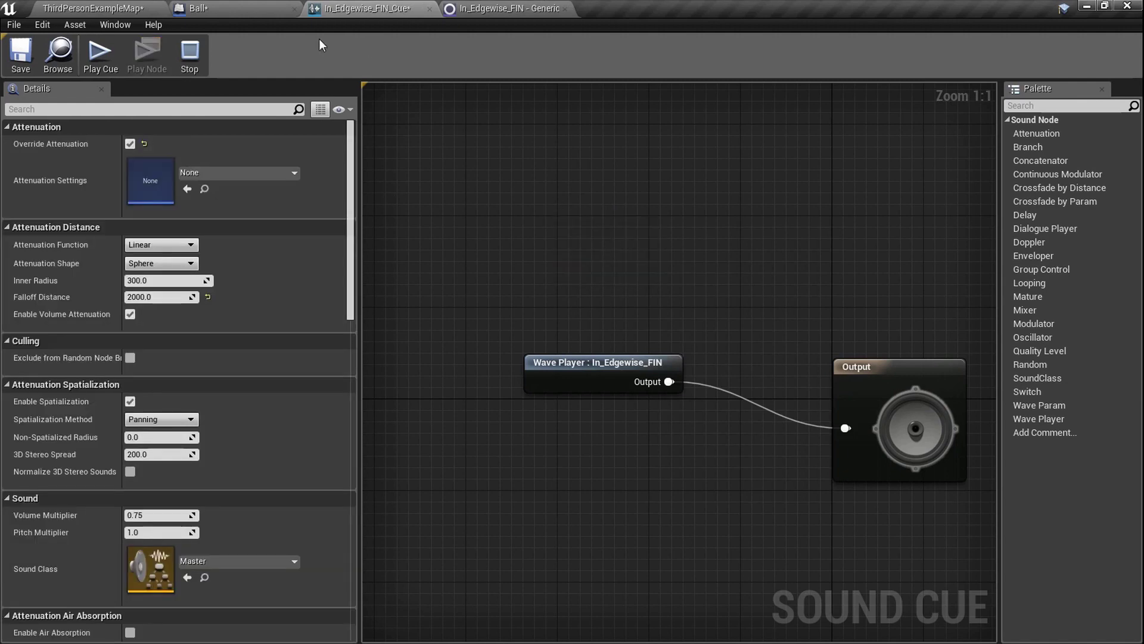
Return to ThirdPersonExampleMap and play-test it in full screen, running the character around near the ball, and end the session.
left_click(142, 7)
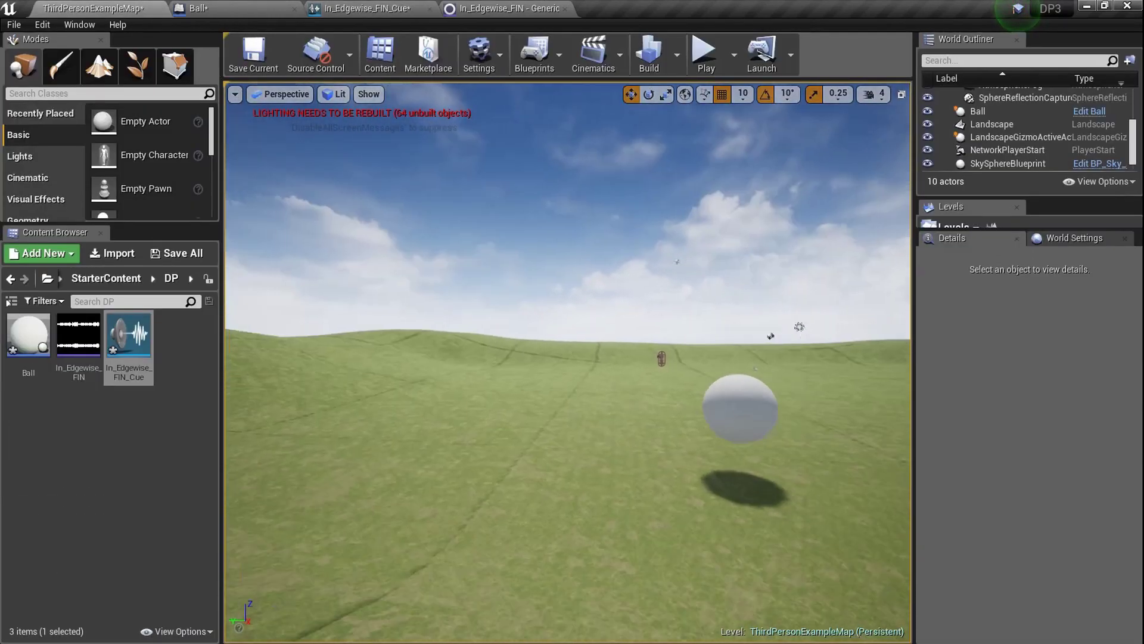
mouse_move(569, 311)
right_mouse_down()
mouse_move(590, 299)
mouse_move(569, 311)
right_mouse_up()
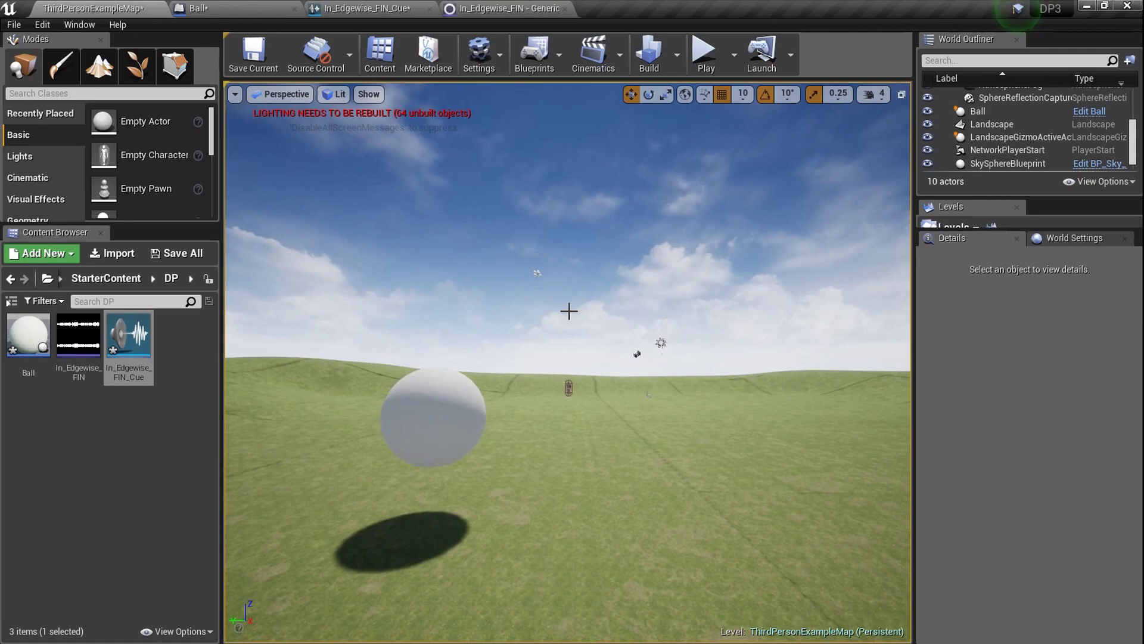
key("F11")
key("alt+p")
key("w")
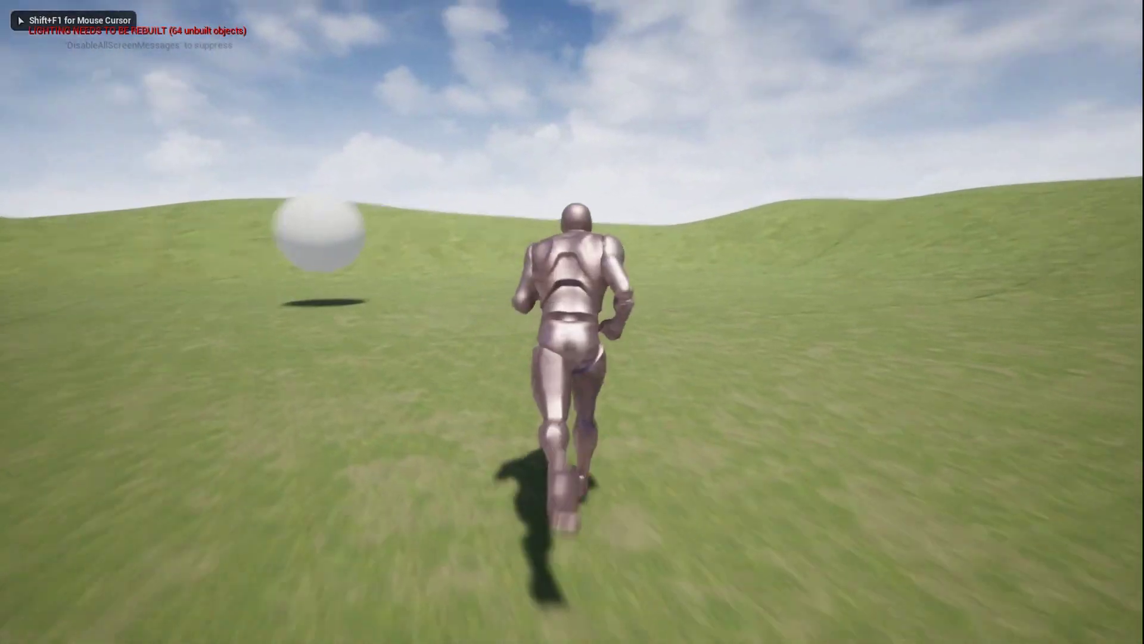
key("a")
key("s")
key("d")
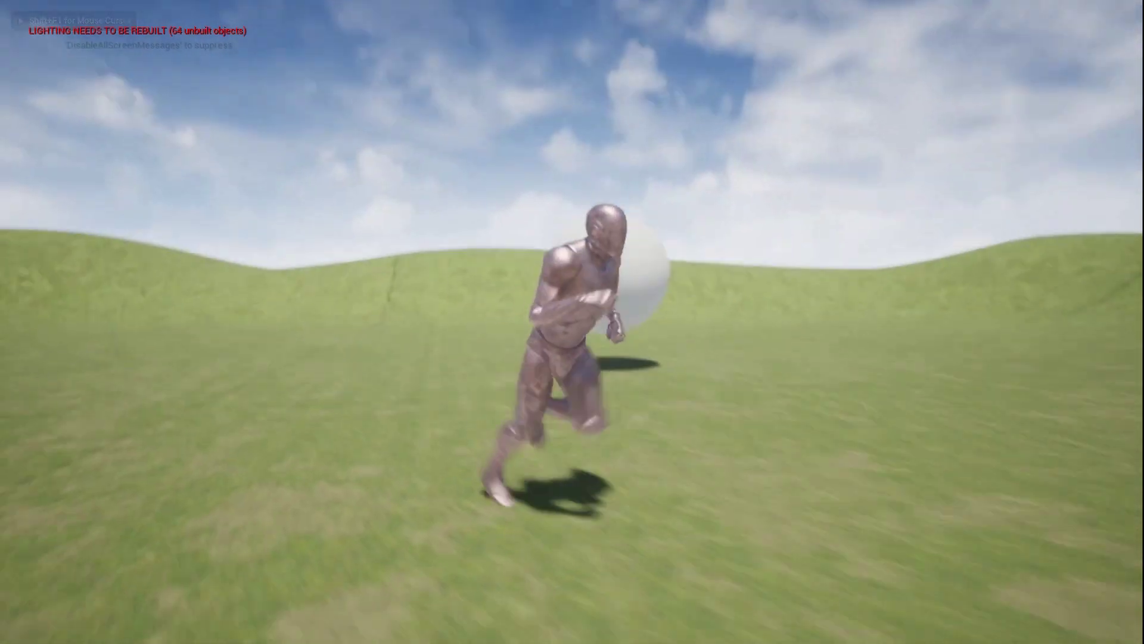
key("Escape")
key("F11")
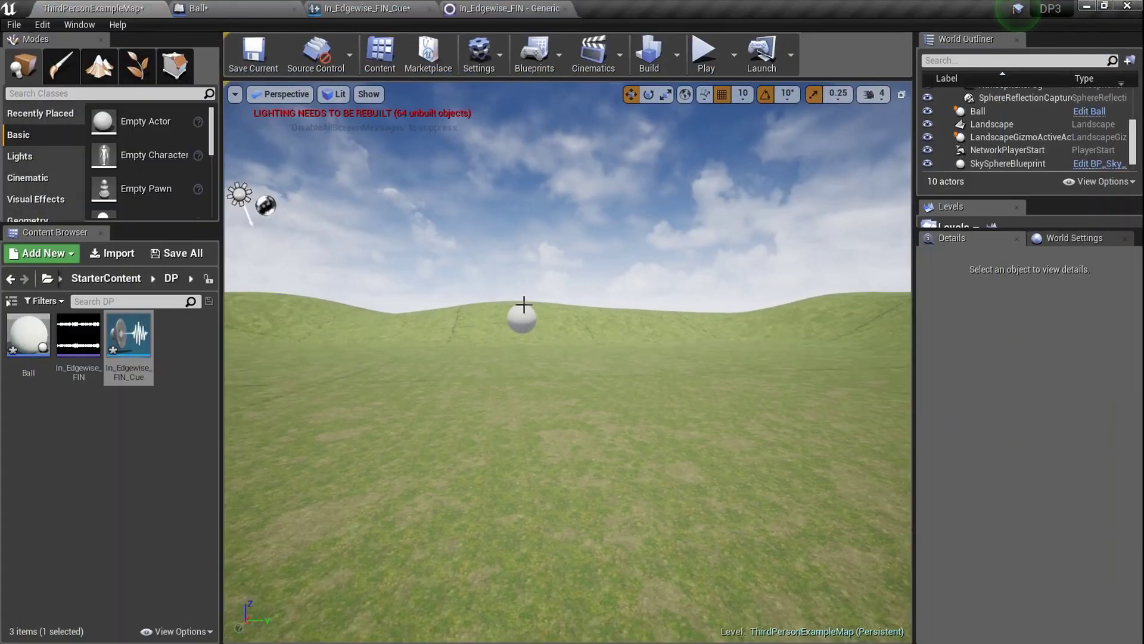